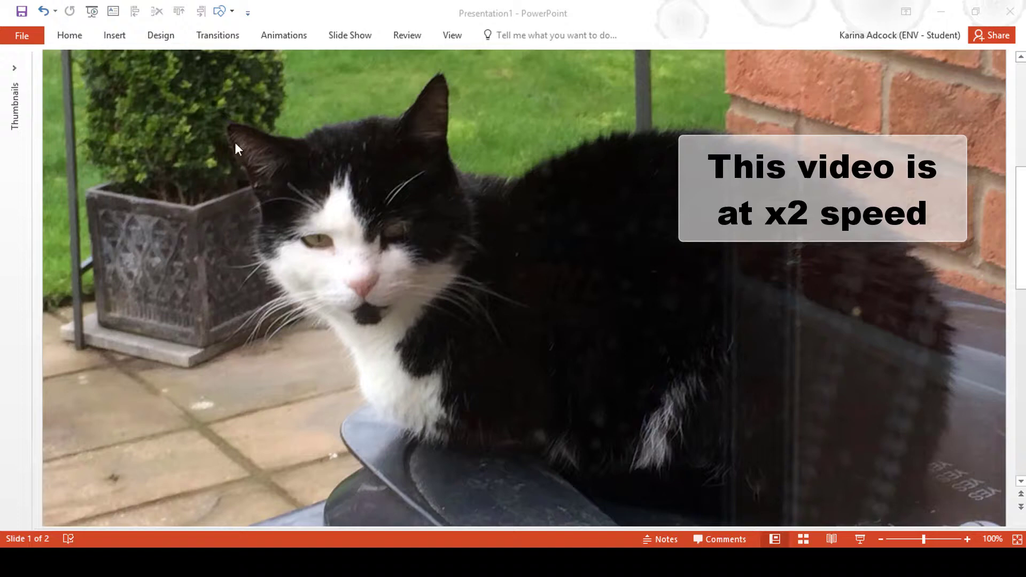
Step: Pick the Freeform shape tool and place the first point at the tip of the cat's left ear
left_click(114, 36)
left_click(256, 68)
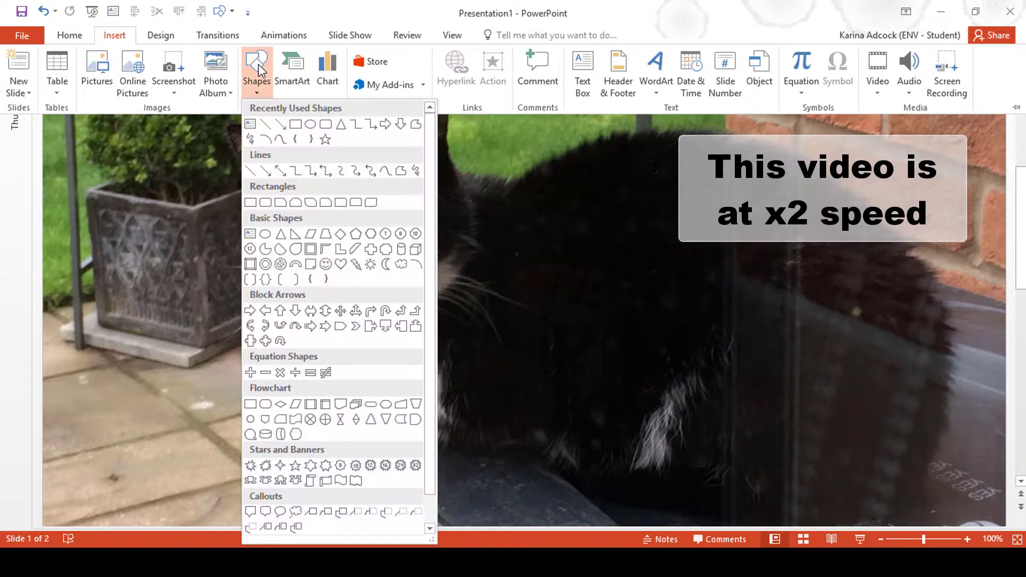
left_click(407, 168)
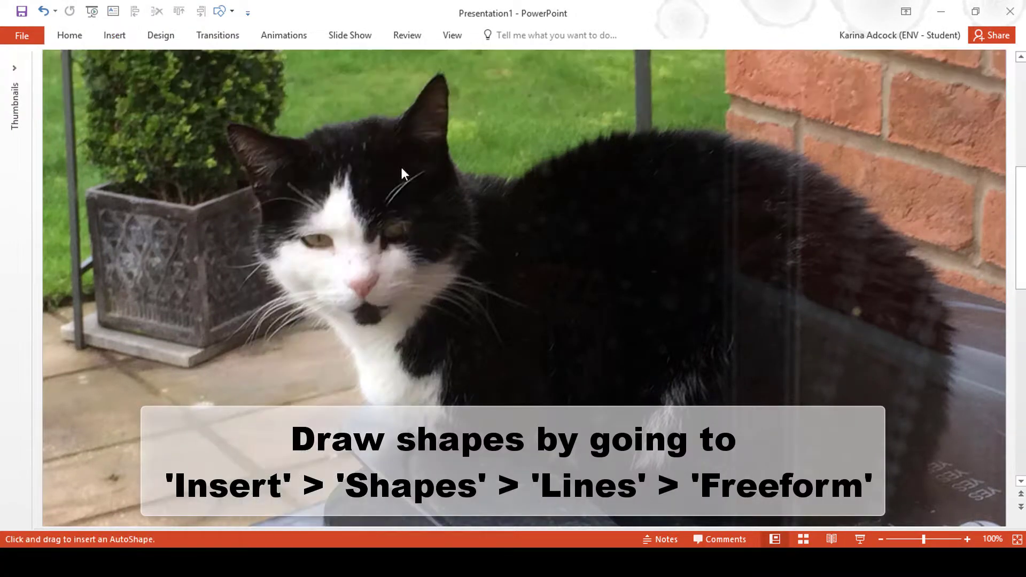
left_click(227, 126)
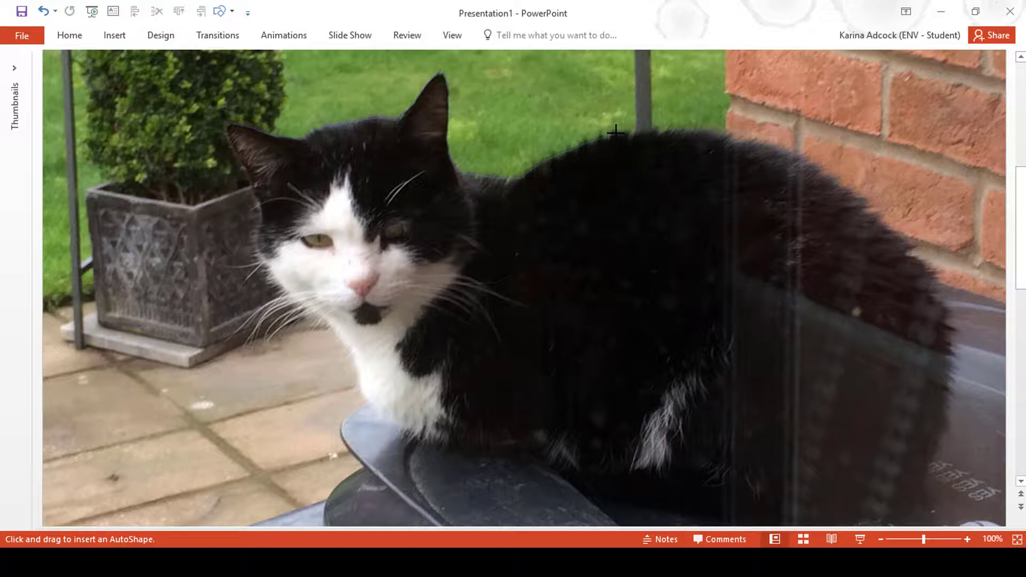
Step: Trace the Freeform along the cat's back, lower edge, front and cheek back up to the ear
mouse_move(654, 128)
left_mouse_down()
mouse_move(798, 151)
mouse_move(865, 201)
mouse_move(932, 272)
mouse_move(950, 328)
mouse_move(948, 393)
mouse_move(911, 490)
left_mouse_up()
left_click_drag(870, 519, 816, 522)
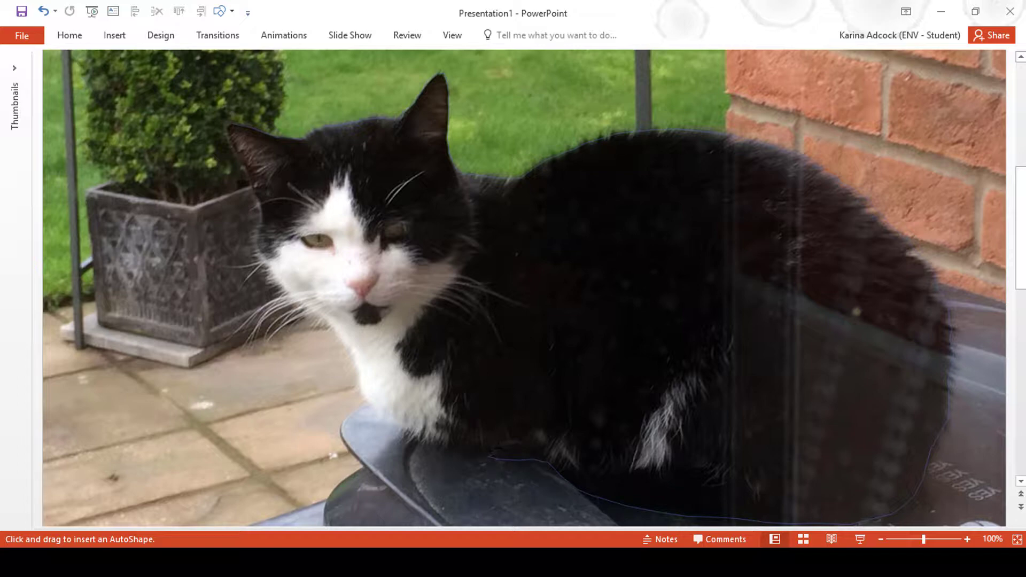
mouse_move(434, 440)
left_mouse_down()
mouse_move(357, 375)
mouse_move(350, 352)
left_mouse_up()
left_click_drag(268, 264, 230, 126)
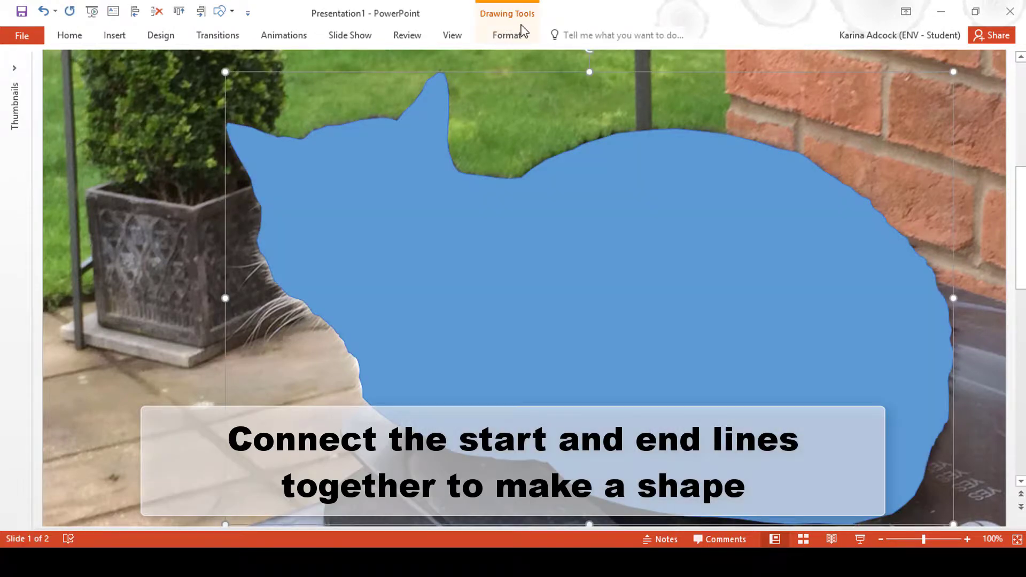
Step: Close the body outline, set its fill to No Fill, and zoom in on the cat's face
left_click(505, 35)
left_click(393, 55)
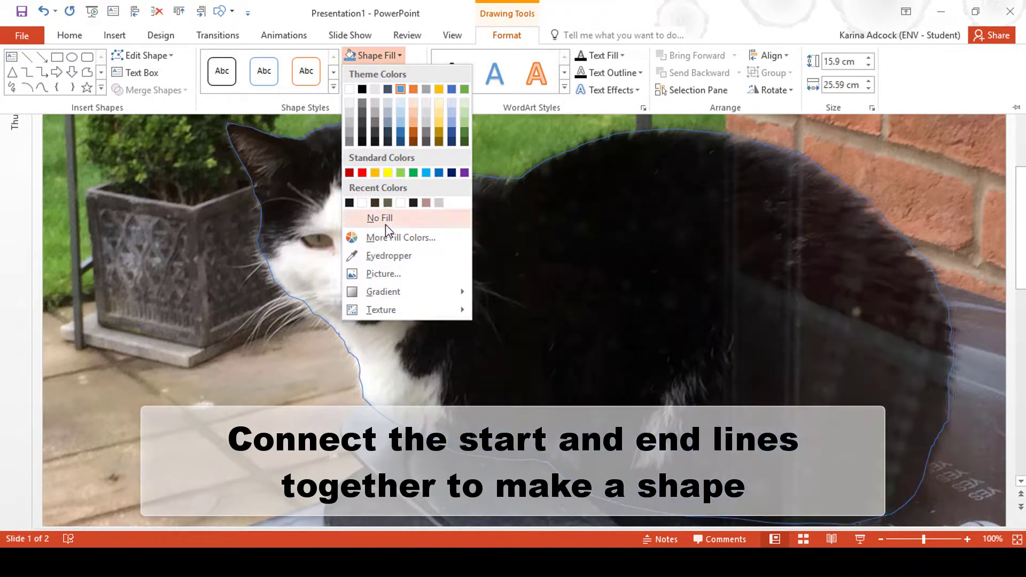
left_click(374, 218)
left_click(967, 539)
left_click(967, 539)
left_click(967, 539)
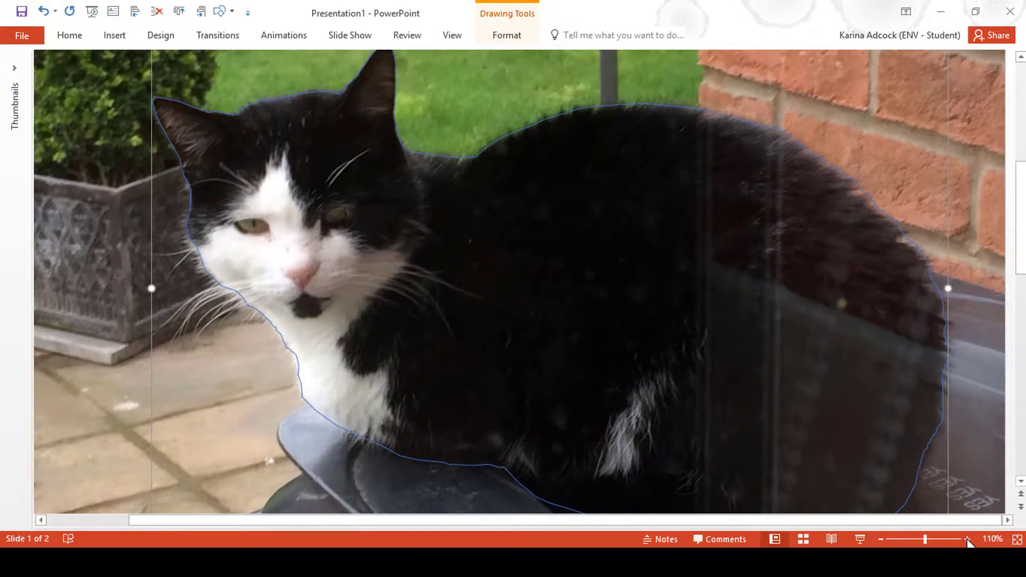
left_click(966, 539)
left_click(967, 539)
left_click(967, 539)
left_click(967, 539)
left_click_drag(778, 518, 449, 514)
scroll(1023, 64, "up", 5)
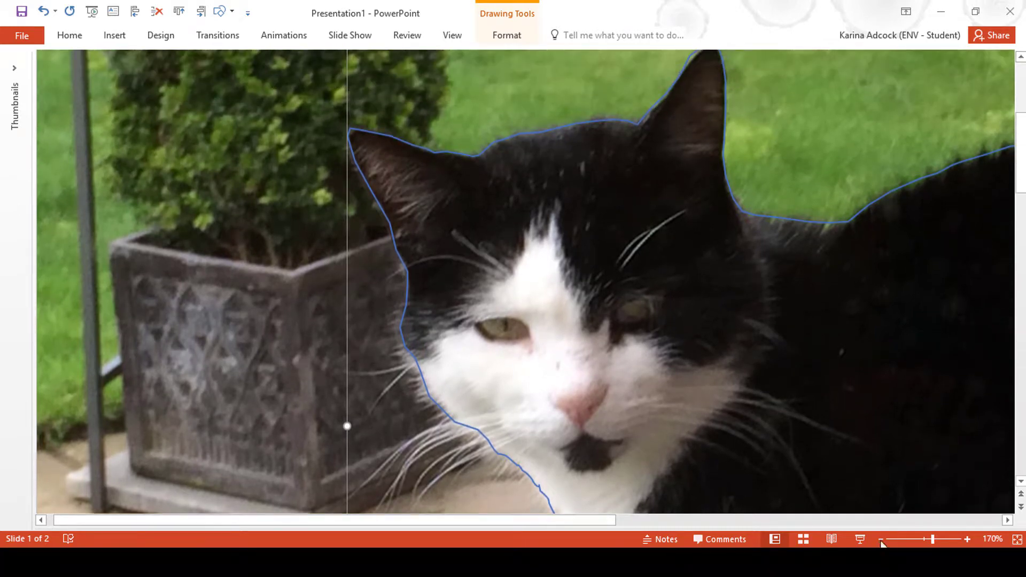
left_click(881, 541)
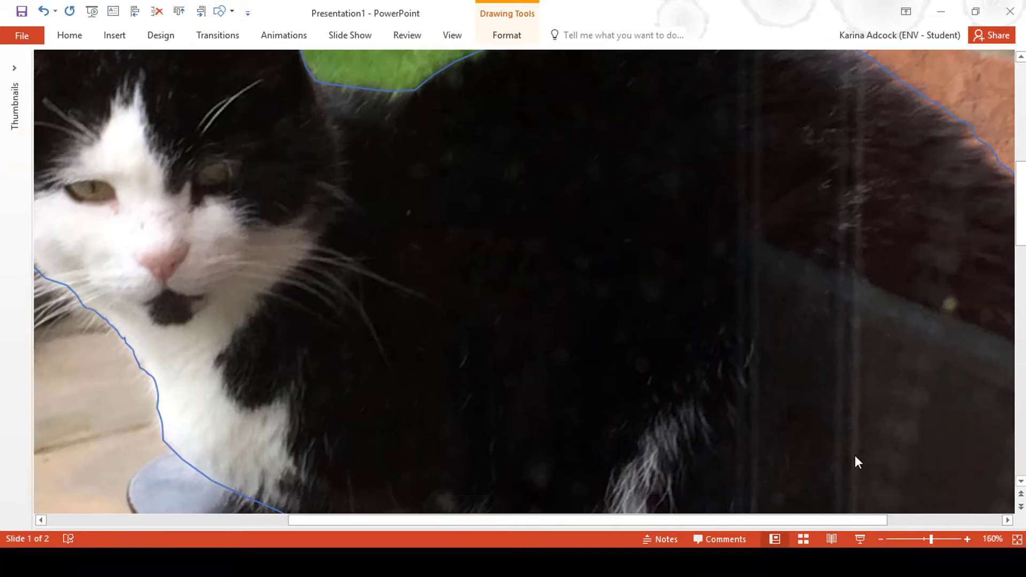
left_click_drag(502, 520, 310, 520)
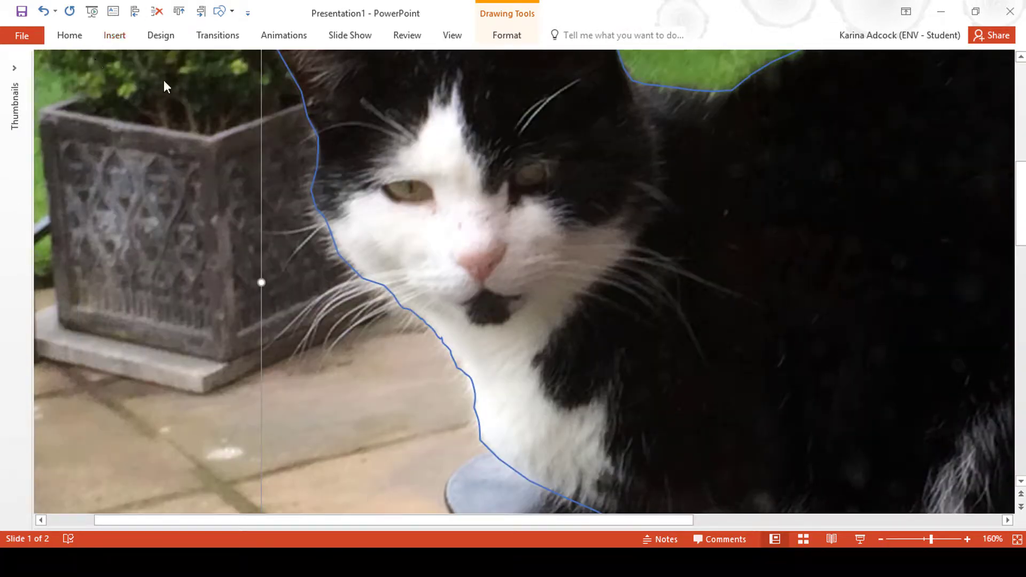
Step: Select the Freeform shape tool again from Insert > Shapes
left_click(510, 40)
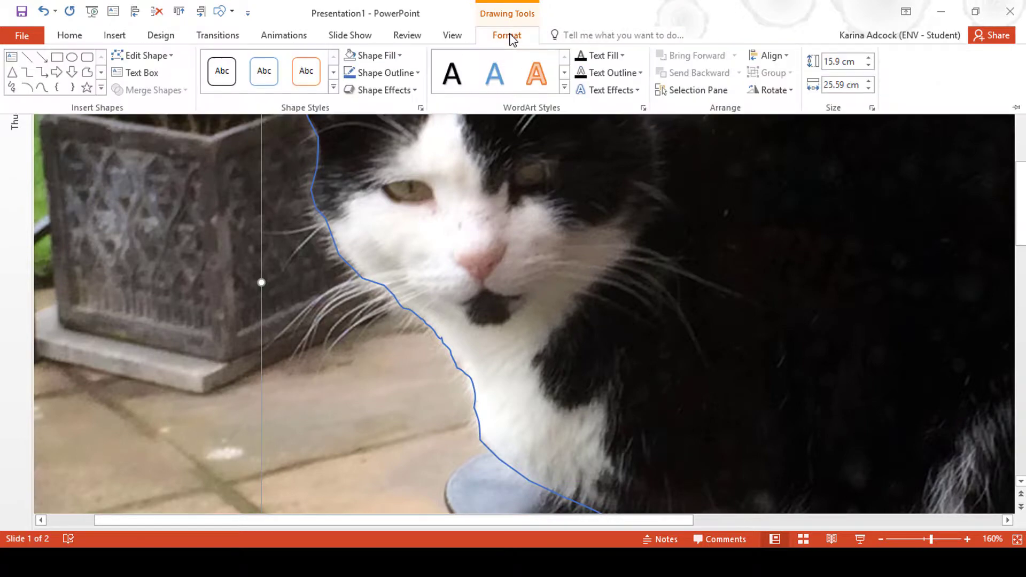
left_click(565, 10)
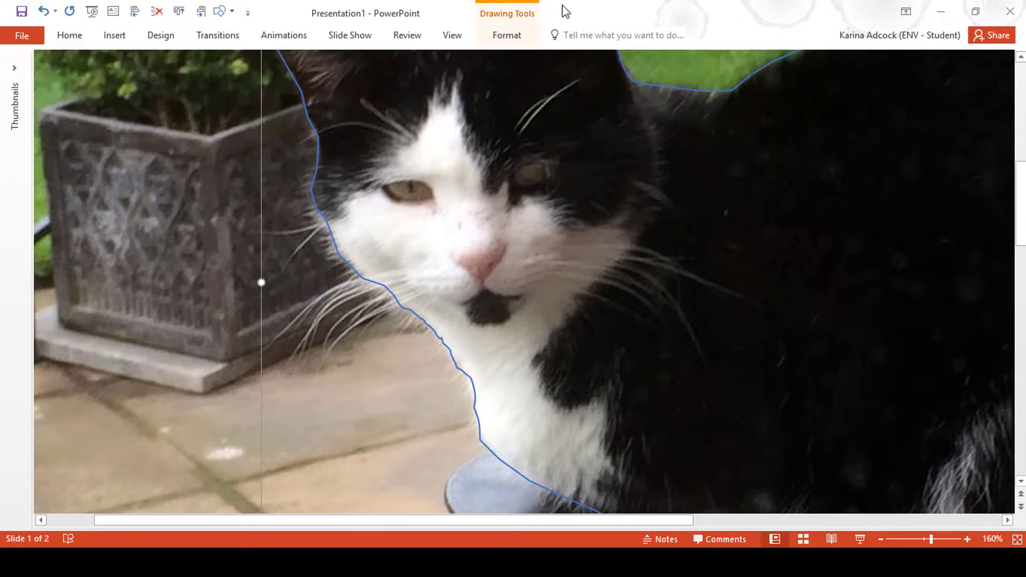
left_click(115, 43)
left_click(259, 85)
left_click(403, 173)
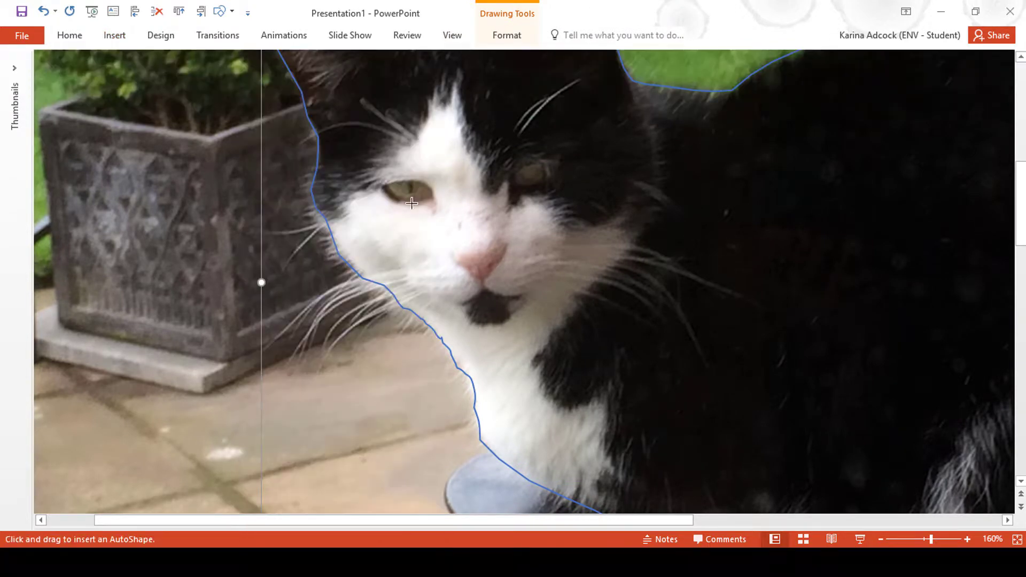
Step: Trace a second freeform around the white face fur, starting from the cat's right eye
key("Delete")
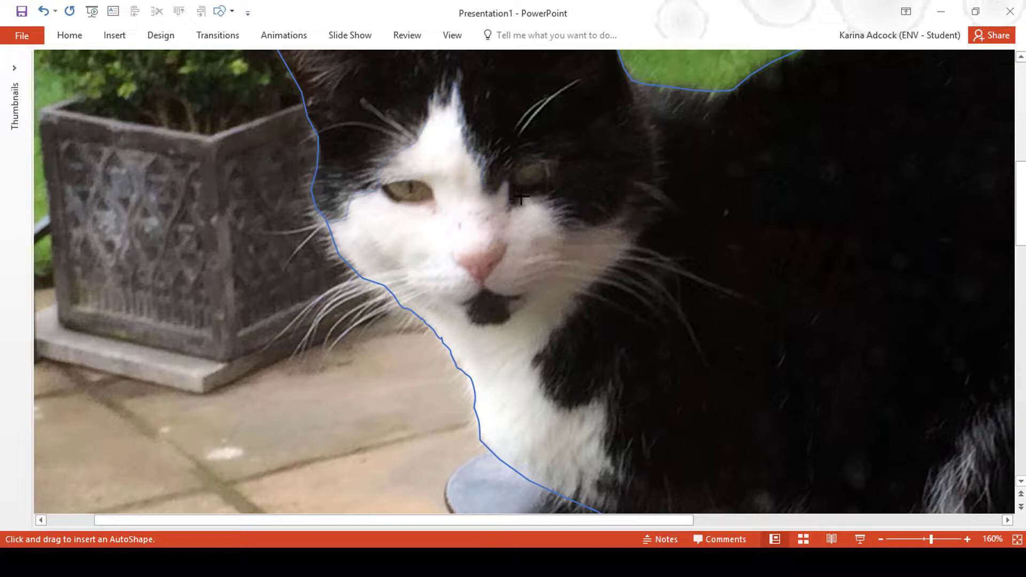
mouse_move(547, 200)
left_mouse_down()
mouse_move(597, 227)
mouse_move(622, 214)
left_mouse_up()
mouse_move(633, 241)
left_mouse_down()
mouse_move(578, 292)
mouse_move(536, 362)
mouse_move(545, 395)
mouse_move(569, 410)
mouse_move(608, 387)
mouse_move(603, 472)
mouse_move(585, 489)
mouse_move(553, 491)
mouse_move(502, 469)
mouse_move(479, 439)
mouse_move(474, 391)
mouse_move(499, 378)
mouse_move(467, 376)
mouse_move(409, 308)
mouse_move(340, 254)
mouse_move(325, 222)
left_mouse_up()
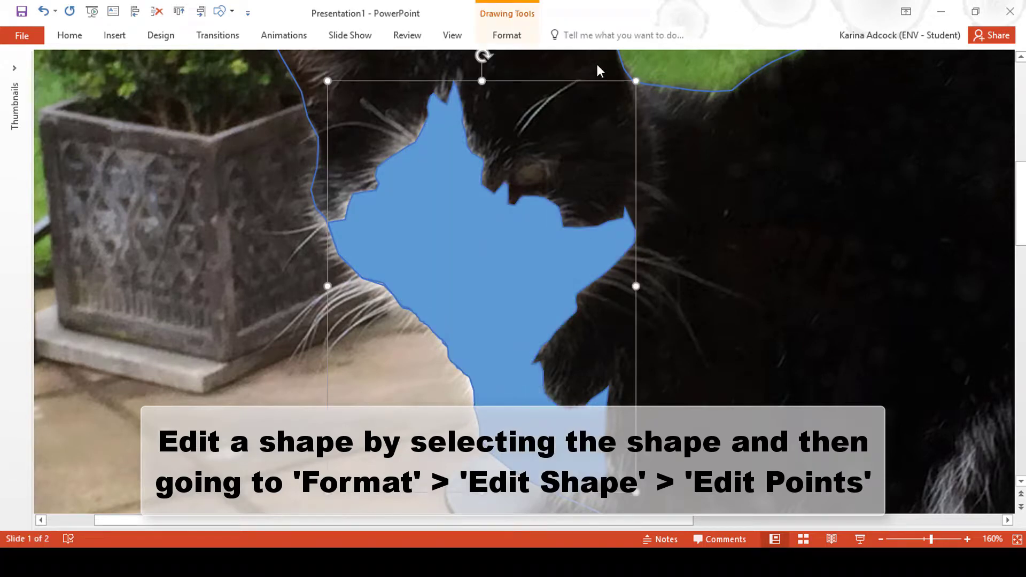
Step: Close the face shape, remove its fill, and move an ear point onto the fur edge
left_click(506, 35)
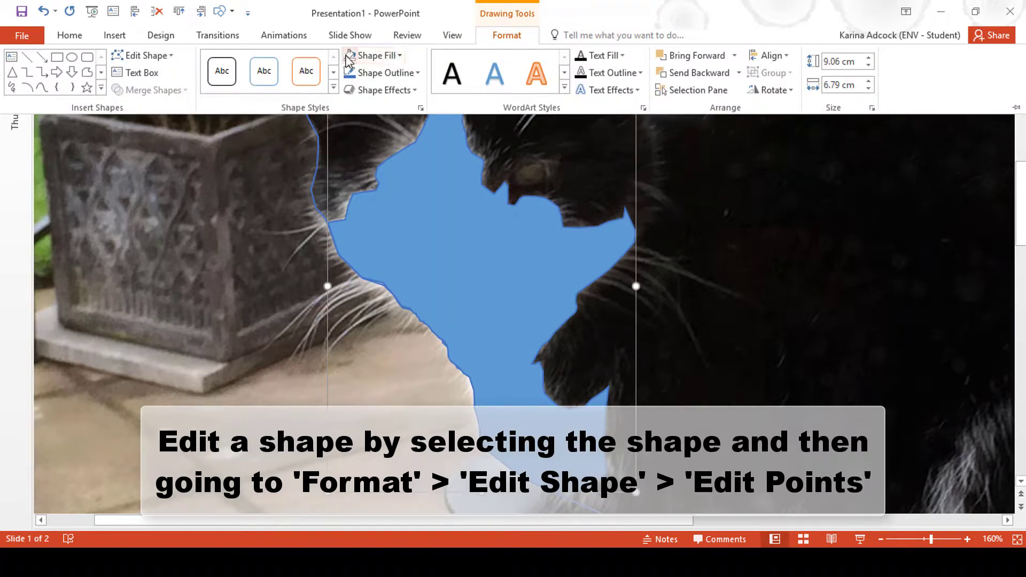
left_click(377, 55)
left_click(144, 56)
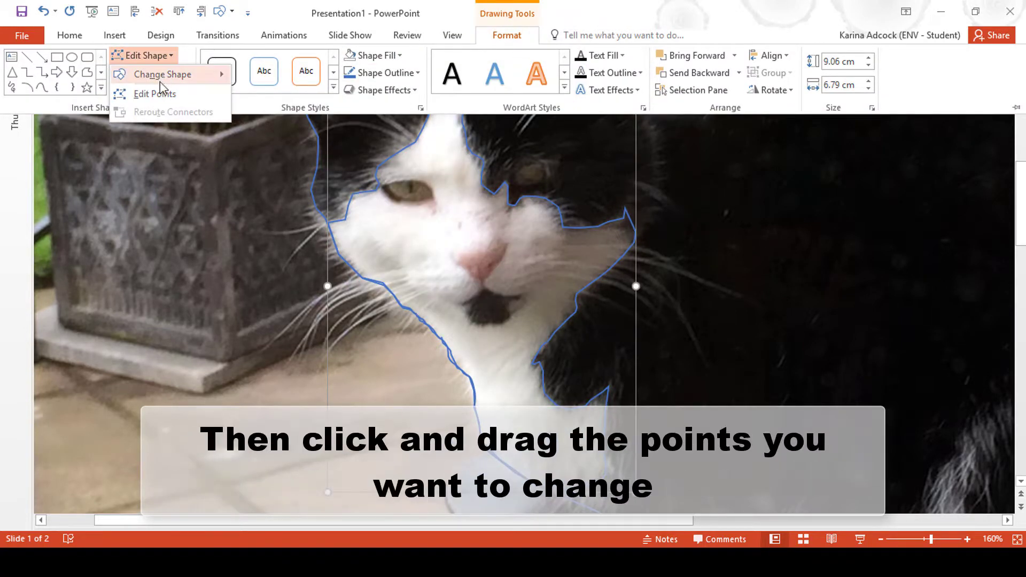
left_click(144, 92)
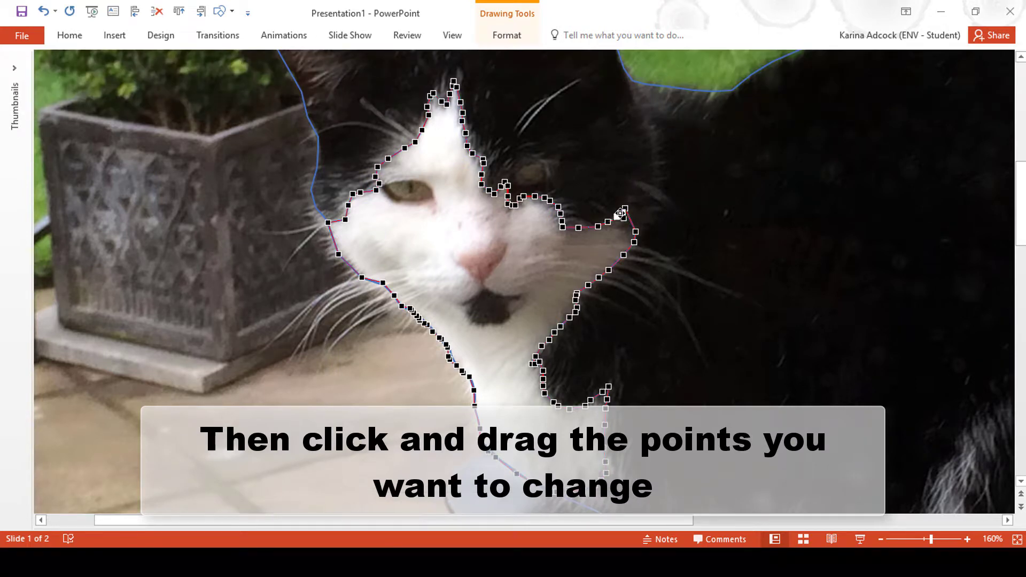
left_click_drag(626, 211, 631, 219)
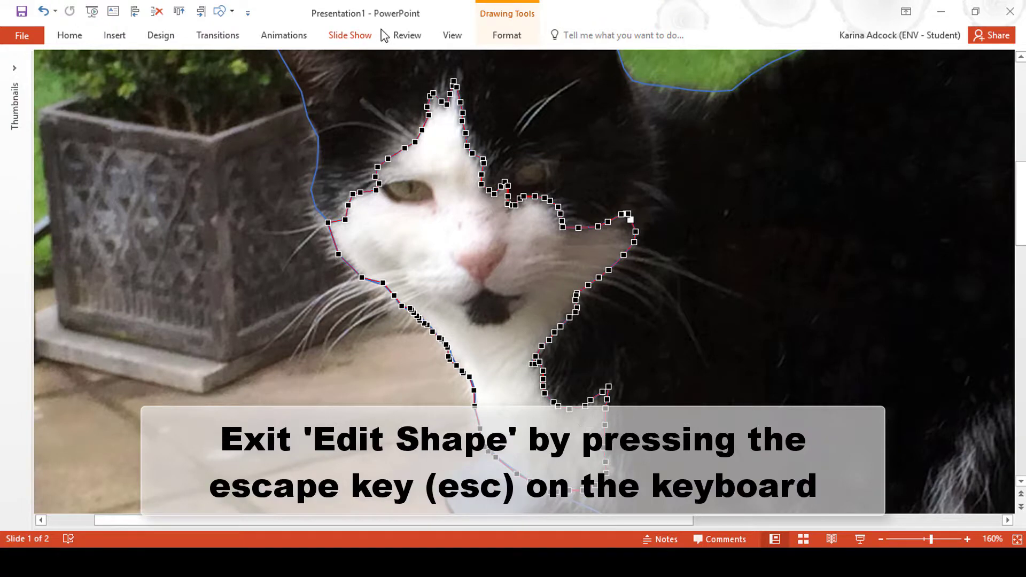
key("Escape")
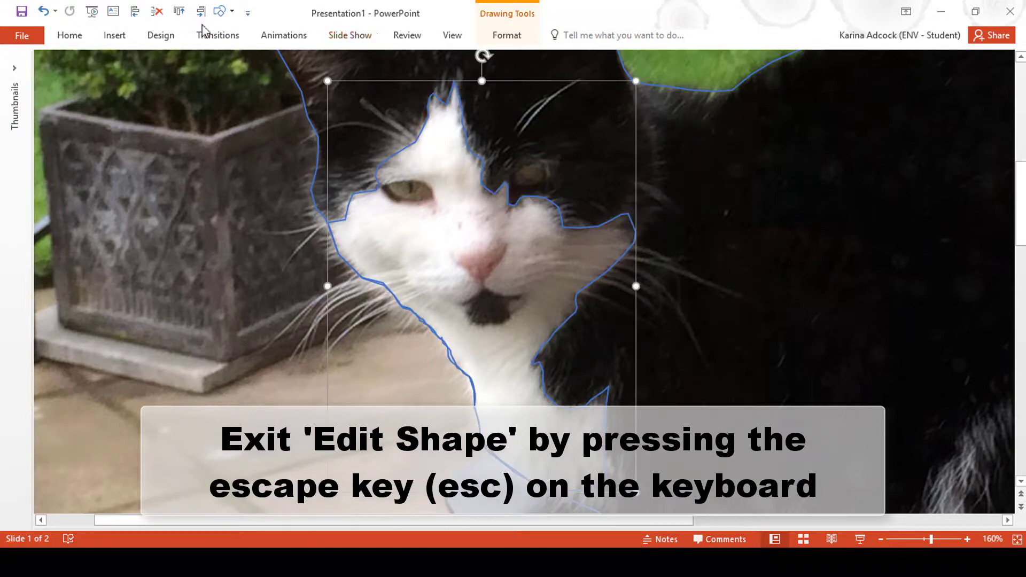
Step: Edit the face shape's points again to pull the lower-cheek point onto the fur edge
left_click(507, 35)
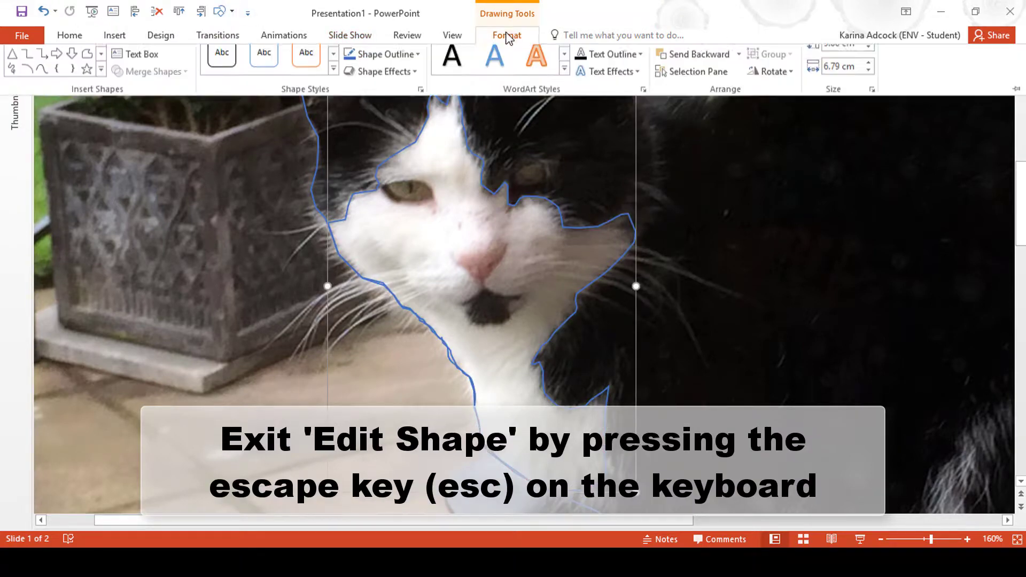
left_click(142, 56)
left_click(152, 94)
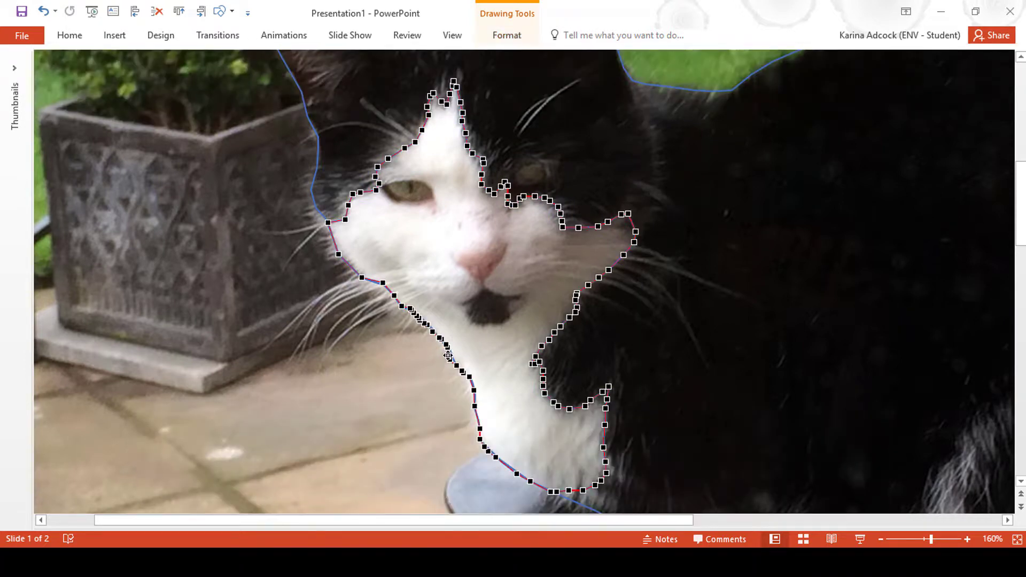
left_click_drag(452, 356, 452, 361)
left_click_drag(453, 361, 449, 363)
key("Escape")
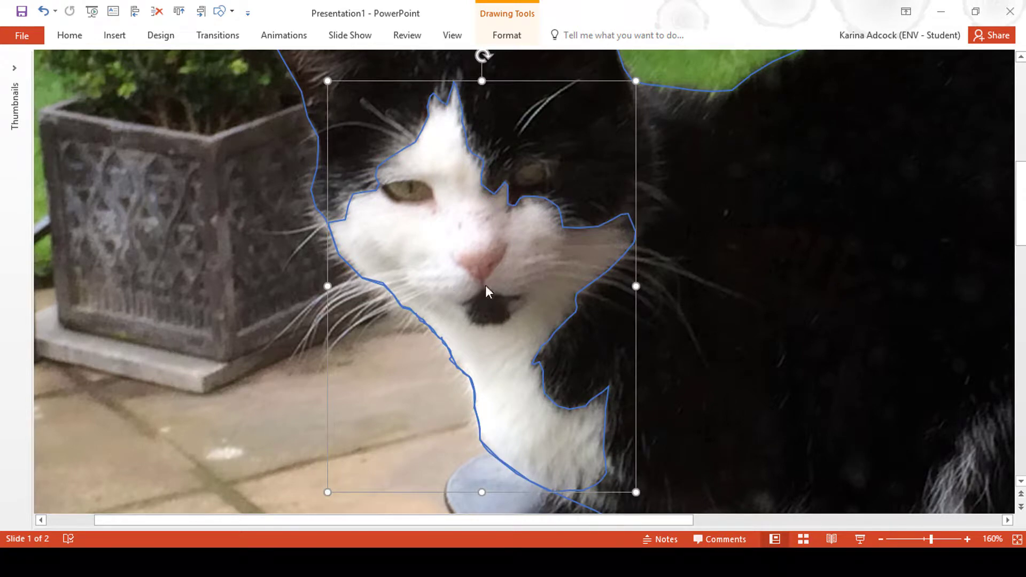
left_click(219, 11)
left_click(375, 100)
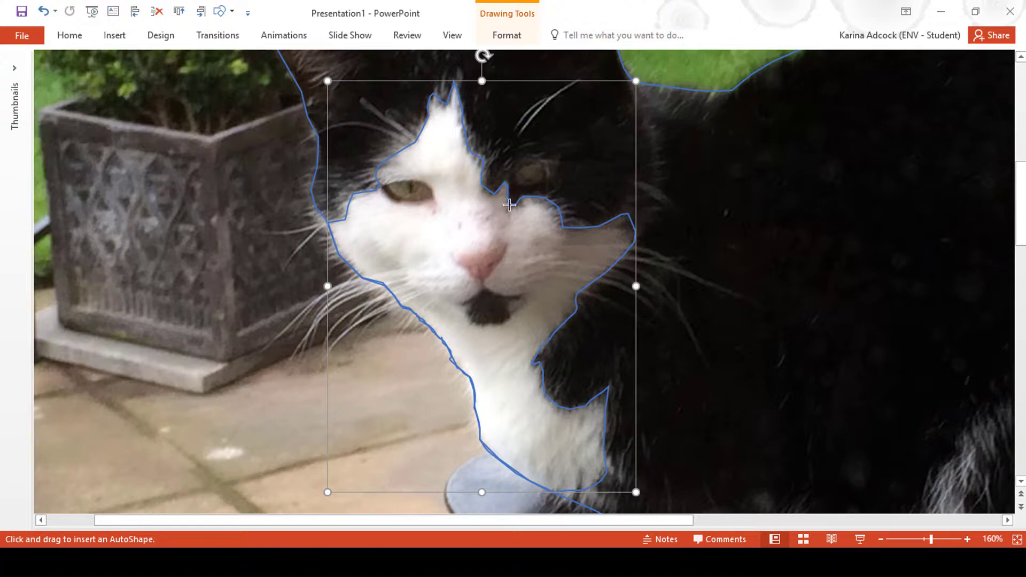
Step: Trace a freeform around the nose and muzzle, close it, and set No Fill
mouse_move(509, 204)
left_mouse_down()
mouse_move(428, 217)
mouse_move(399, 259)
mouse_move(411, 288)
mouse_move(465, 320)
mouse_move(511, 316)
mouse_move(565, 240)
mouse_move(559, 212)
mouse_move(516, 202)
left_mouse_up()
left_click(506, 36)
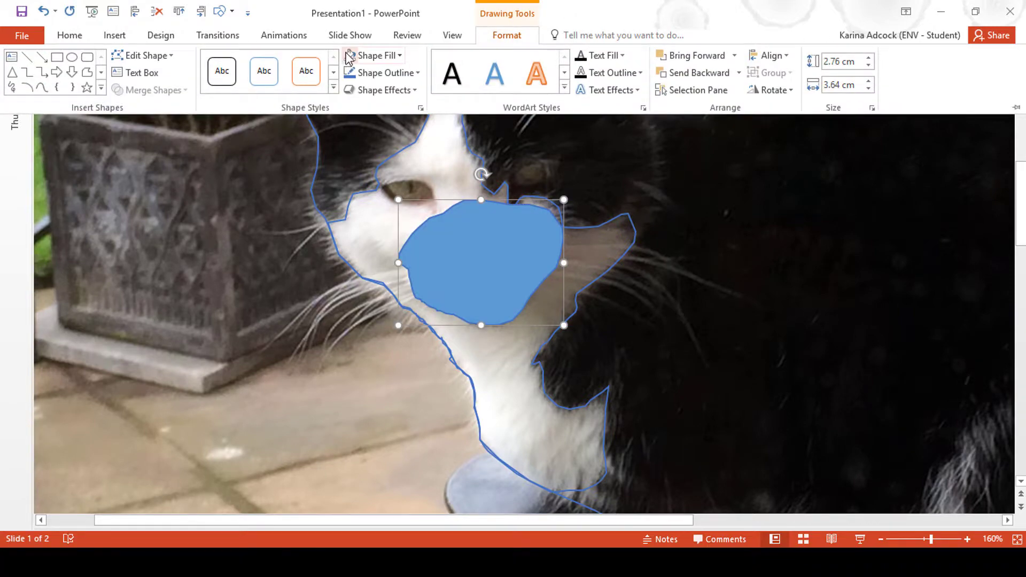
left_click(368, 55)
left_click(232, 12)
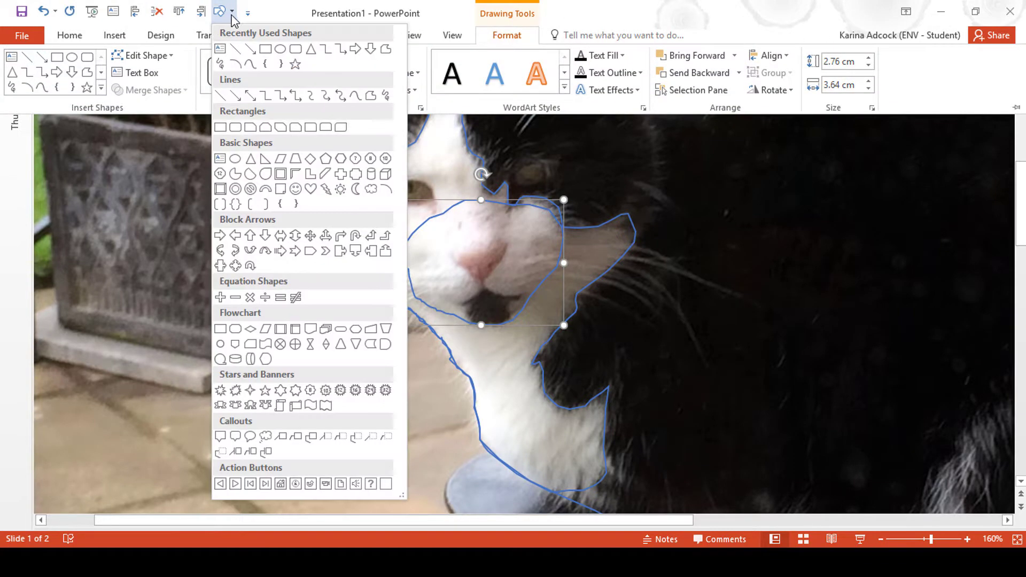
Step: Trace an unfilled freeform outline around the cat's dark mouth opening
left_click(370, 95)
mouse_move(483, 287)
left_mouse_down()
mouse_move(467, 316)
mouse_move(512, 314)
mouse_move(522, 294)
mouse_move(487, 290)
left_mouse_up()
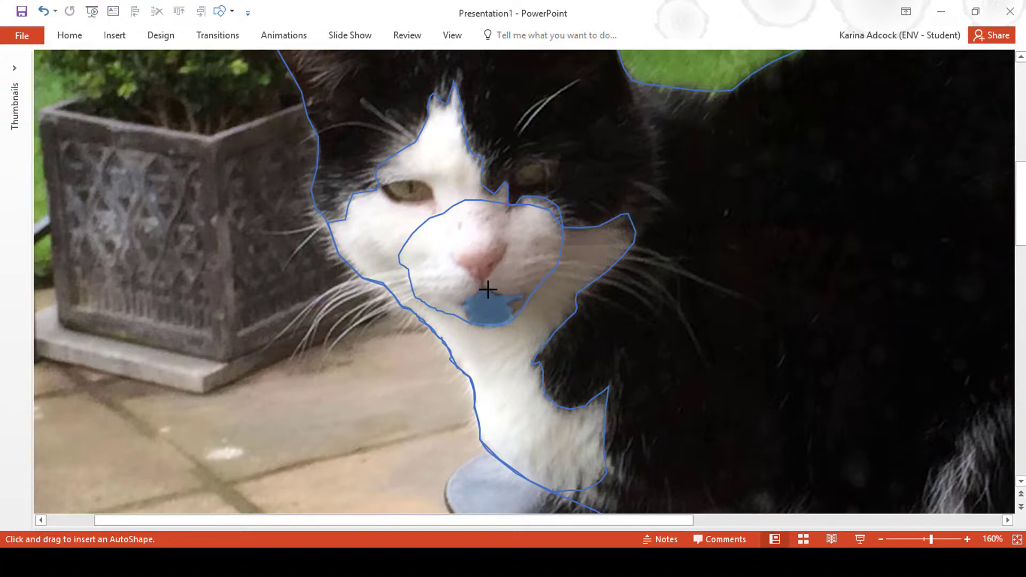
left_click(528, 36)
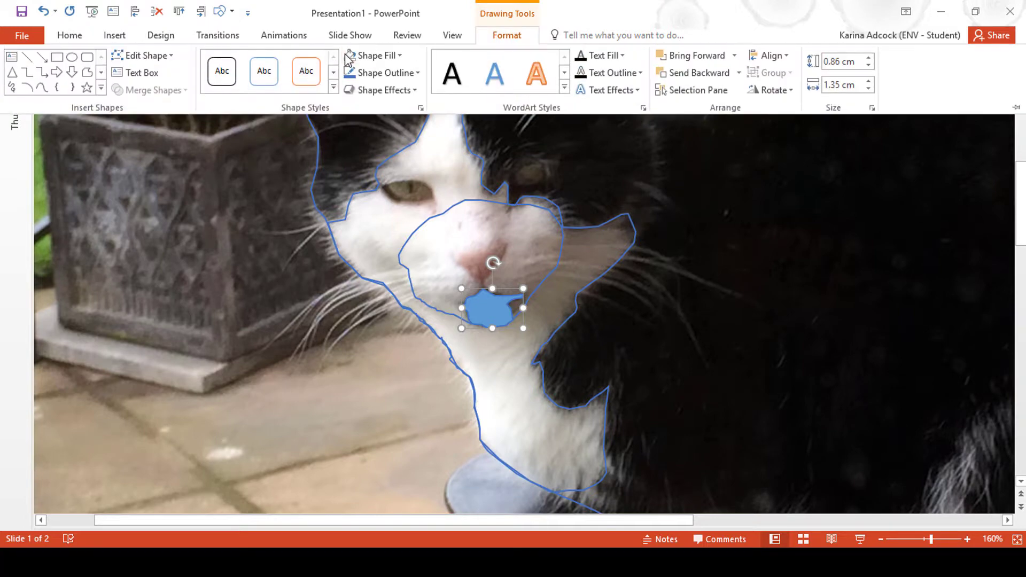
left_click(368, 55)
Step: Trace an unfilled freeform outline around the cat's pink nose
left_click(220, 11)
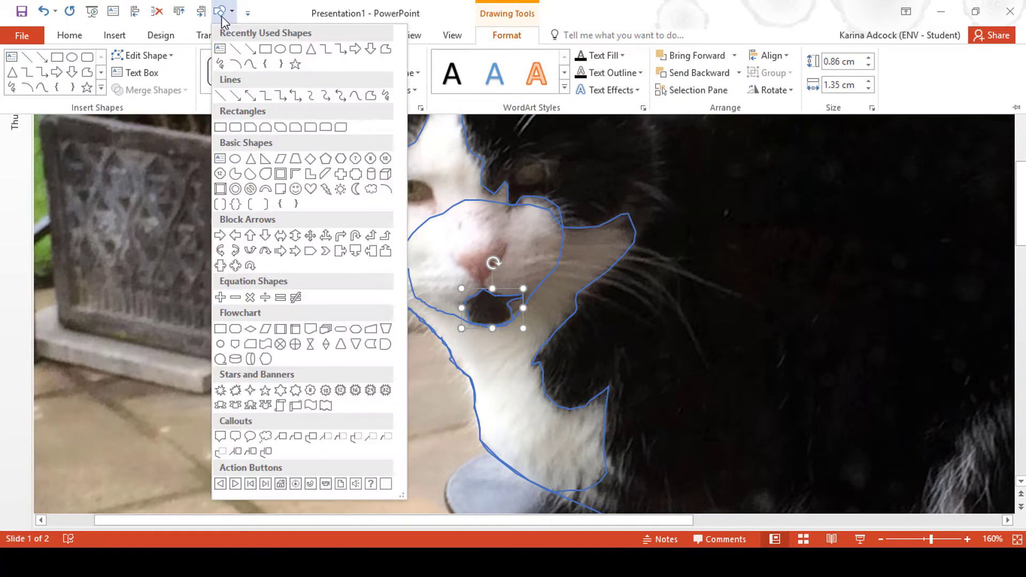
left_click(370, 95)
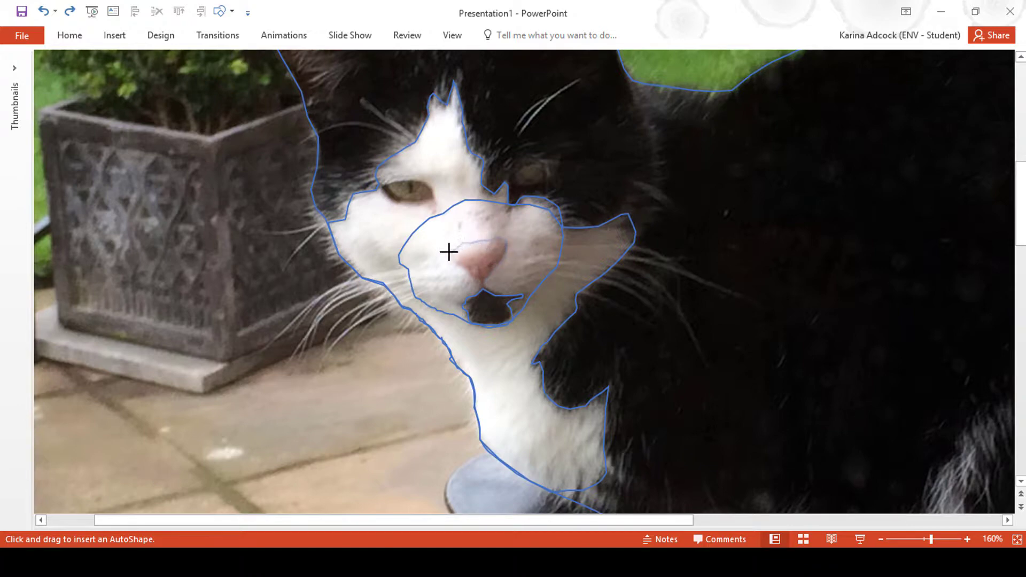
left_click_drag(455, 261, 479, 283)
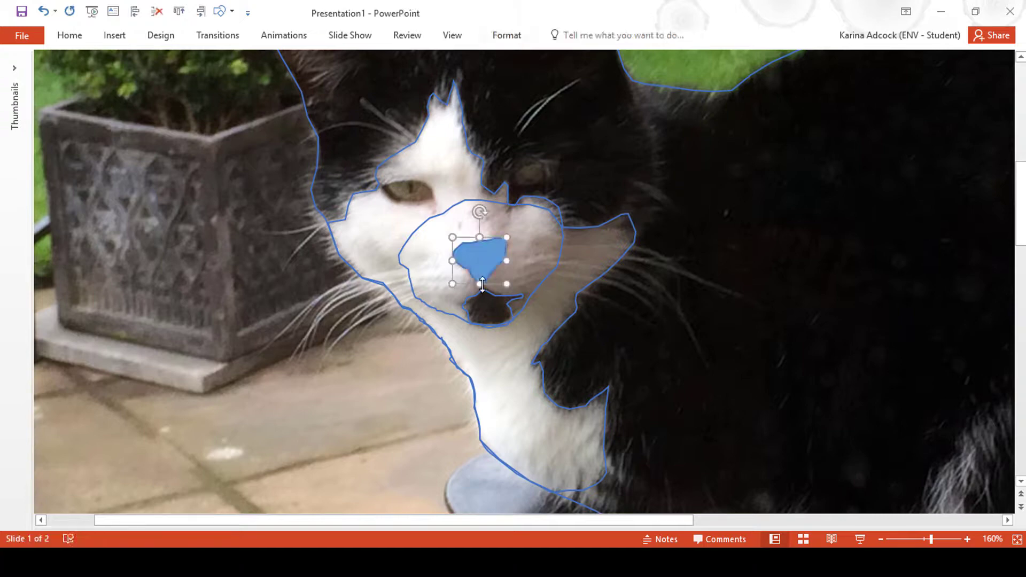
left_click(506, 34)
left_click(345, 55)
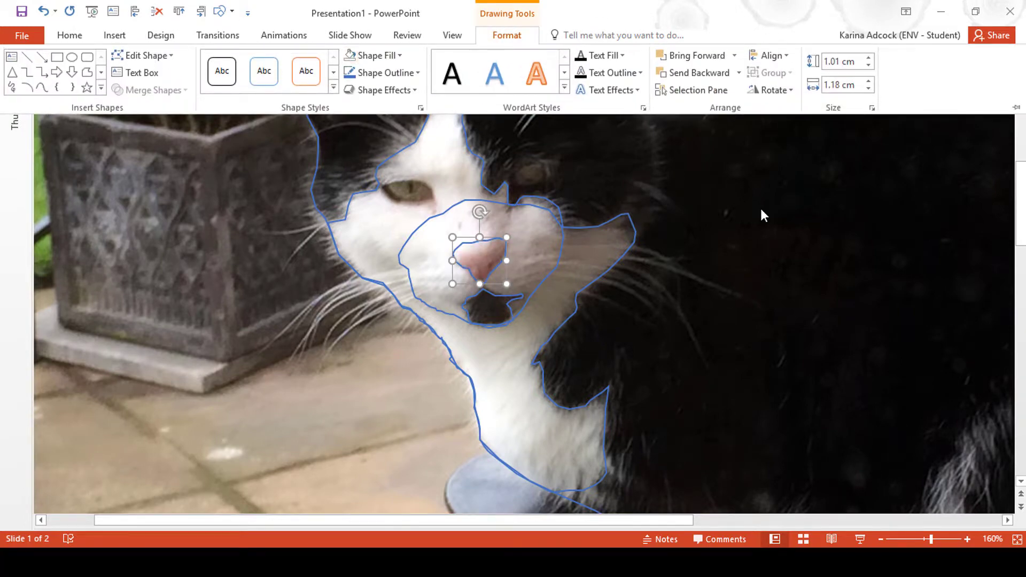
left_click(732, 243)
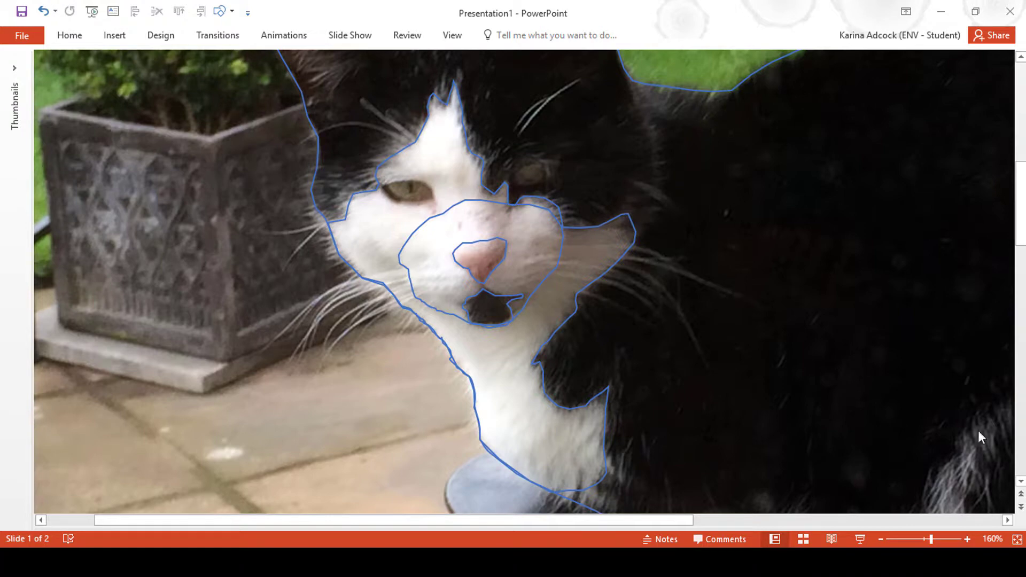
Step: Zoom to 220% and trace an unfilled freeform outline around the left eye
left_click(968, 539)
left_click(968, 539)
left_click(968, 539)
left_click(968, 539)
left_click(968, 539)
left_click(968, 539)
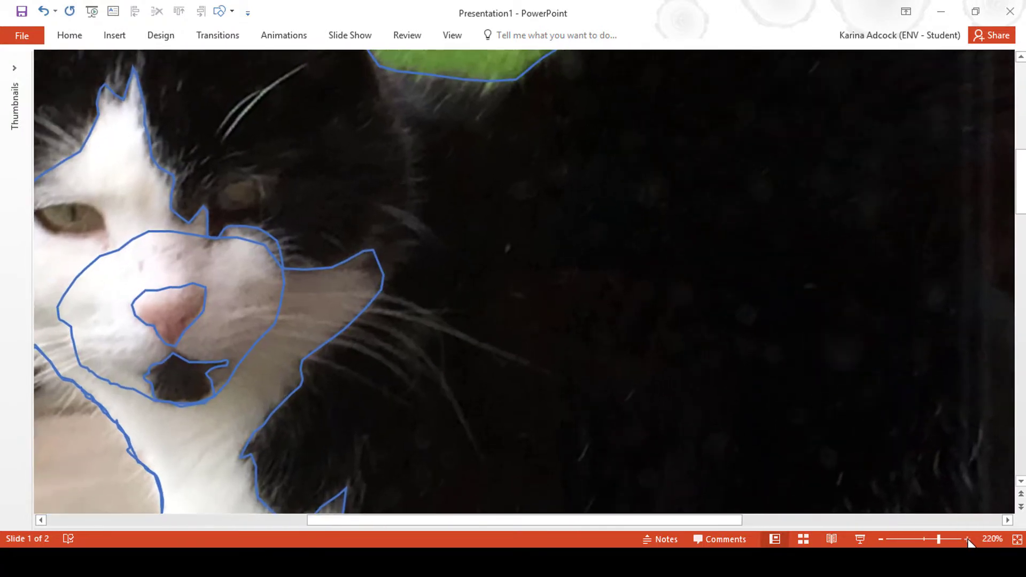
left_click_drag(704, 520, 544, 519)
left_click(1019, 57)
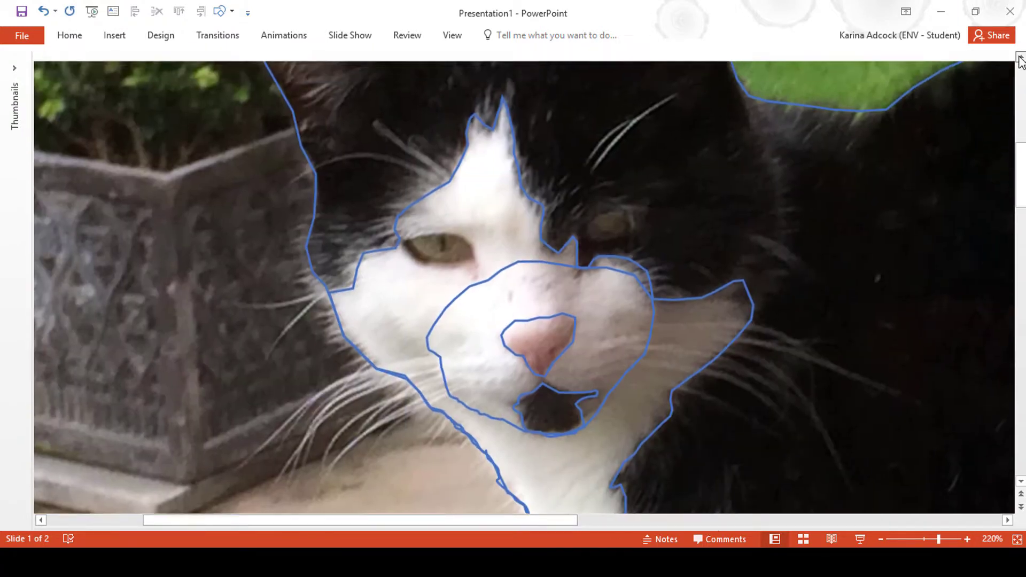
left_click(223, 15)
left_click(370, 95)
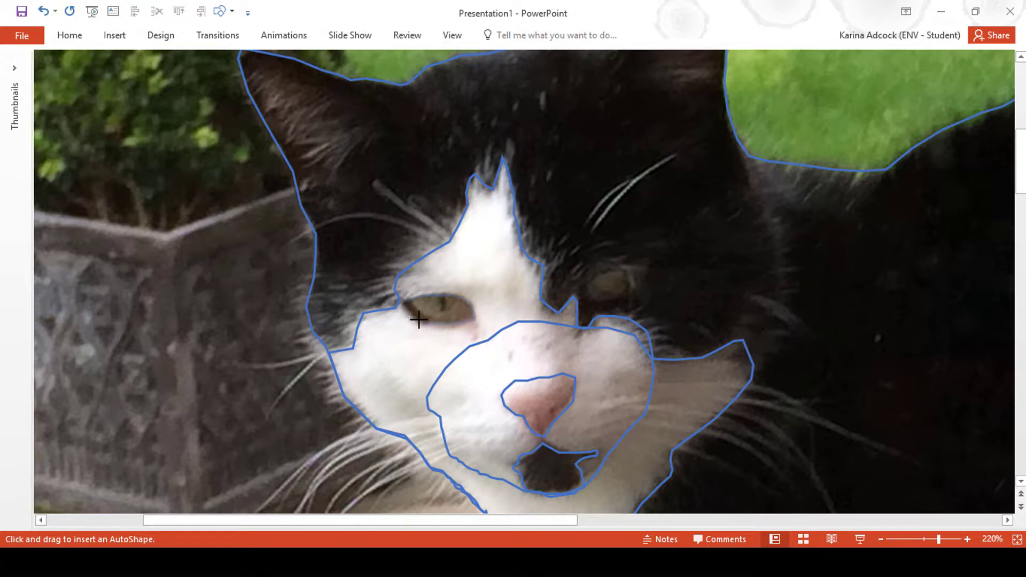
left_click_drag(429, 323, 405, 309)
left_click(528, 38)
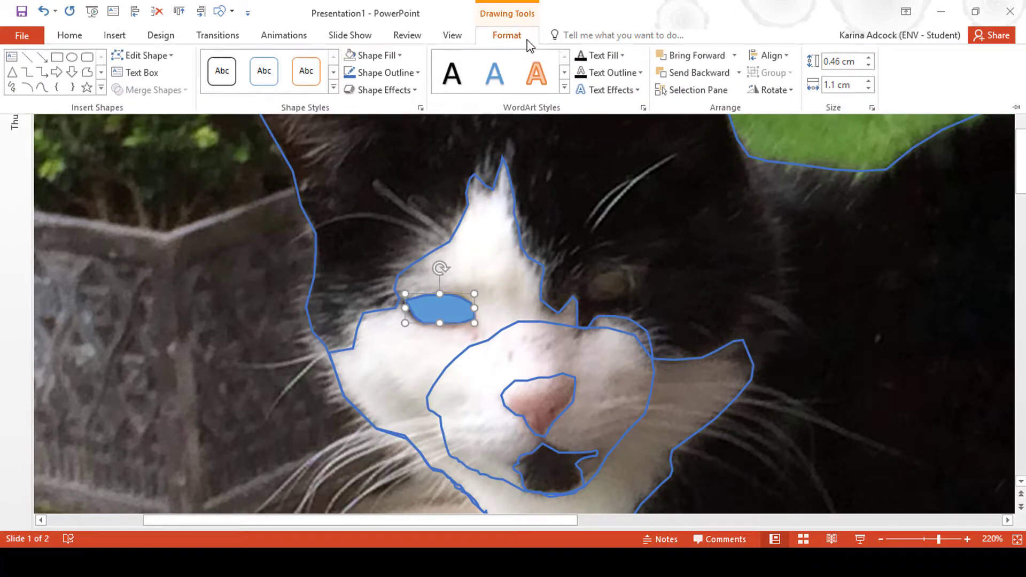
left_click(351, 55)
Step: Redraw the left eye outline as a closed freeform with No Fill
left_click(86, 72)
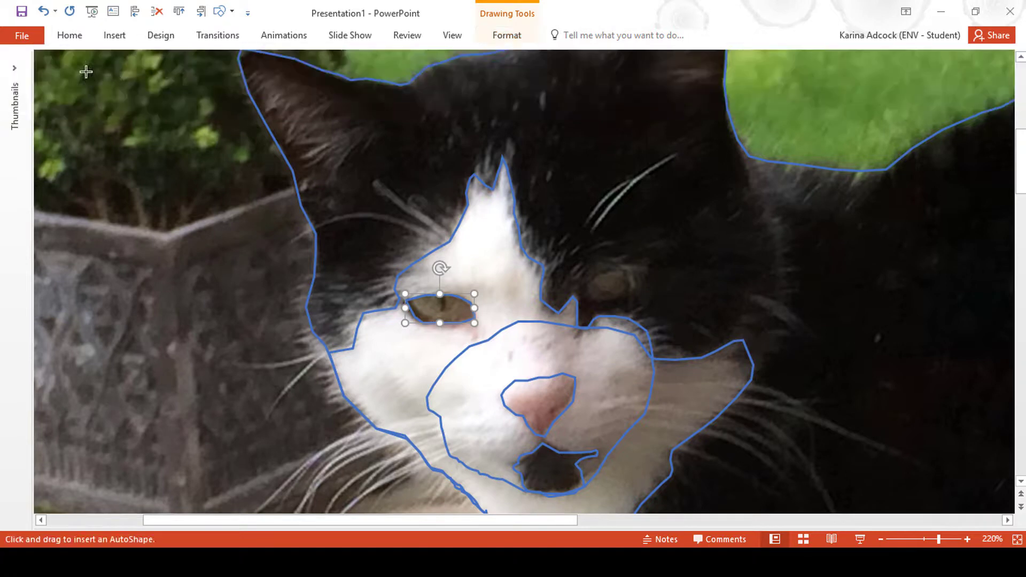
left_click(412, 301)
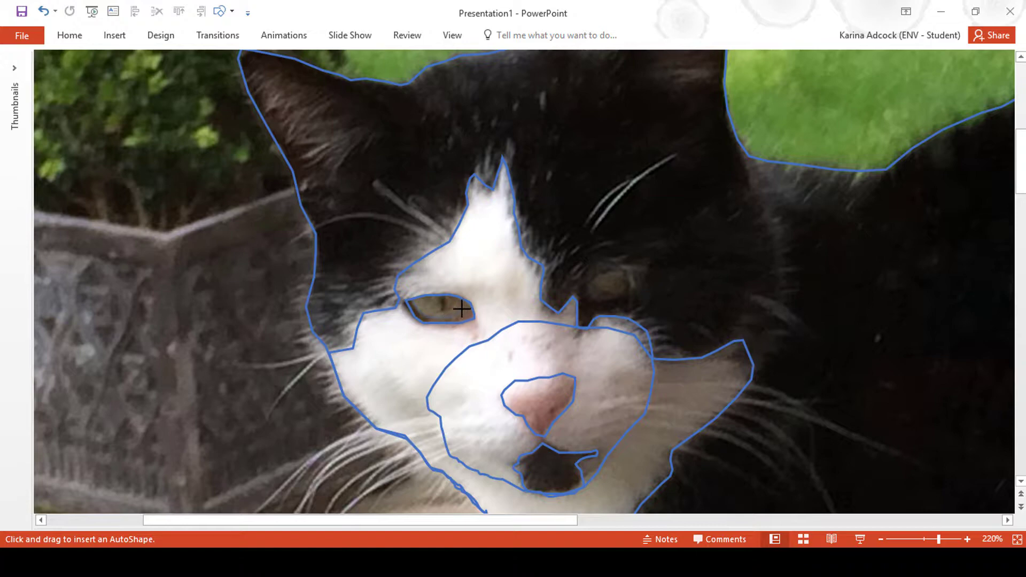
left_click(427, 294)
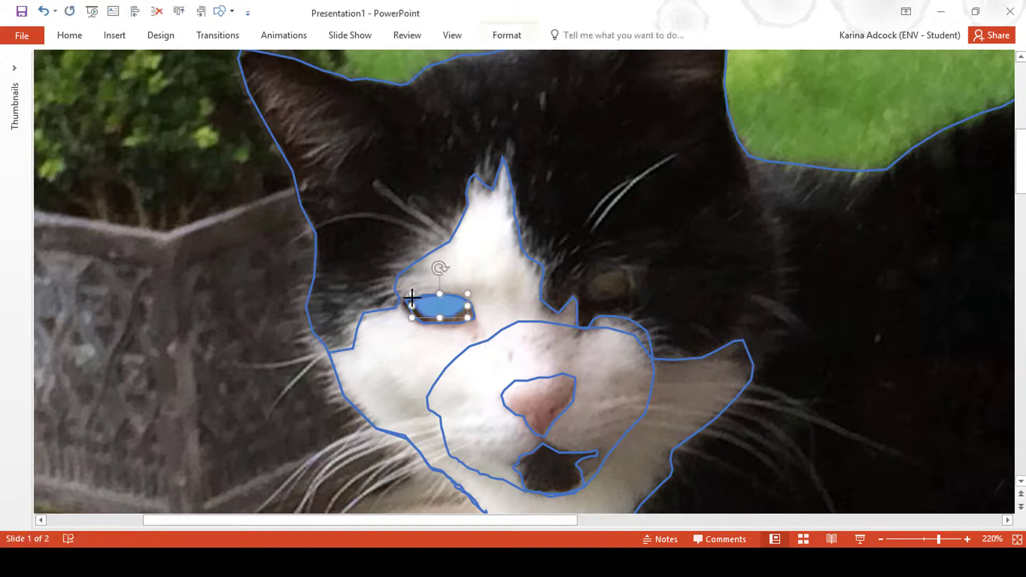
left_click(506, 35)
left_click(86, 72)
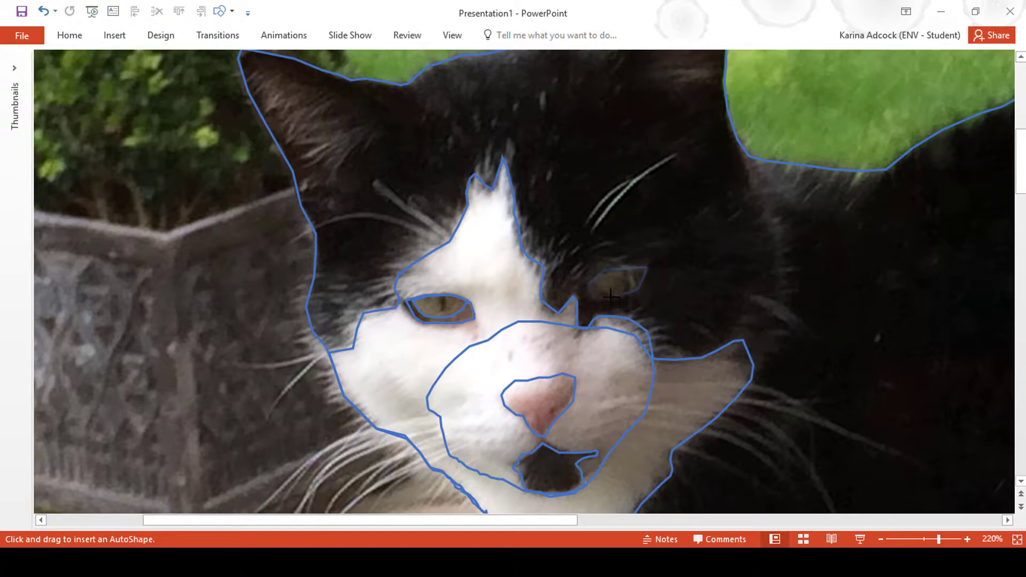
Step: Trace the right eye as an unfilled freeform outline, redrawing it once
left_click(587, 285)
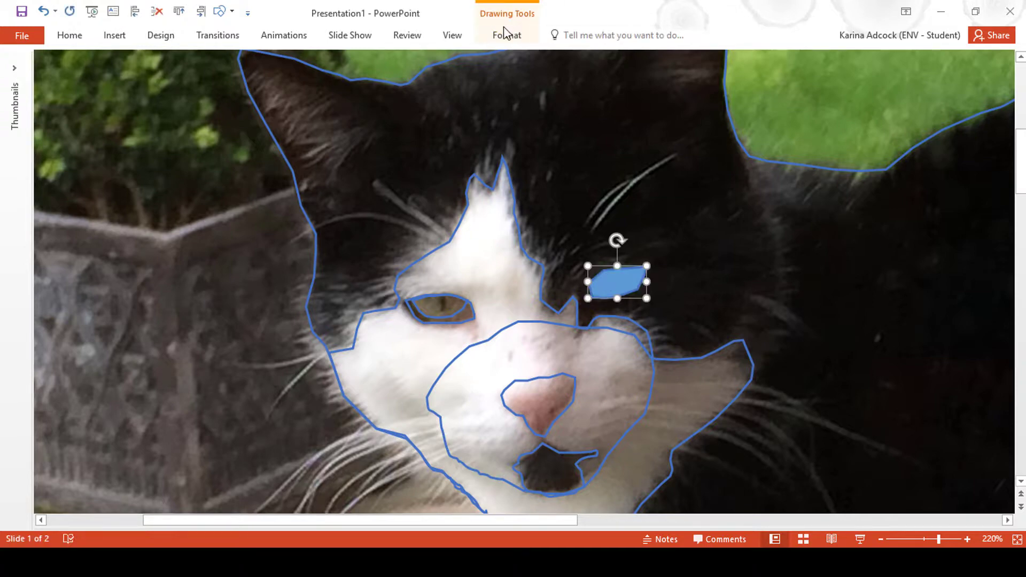
left_click(507, 35)
left_click(352, 59)
left_click(86, 72)
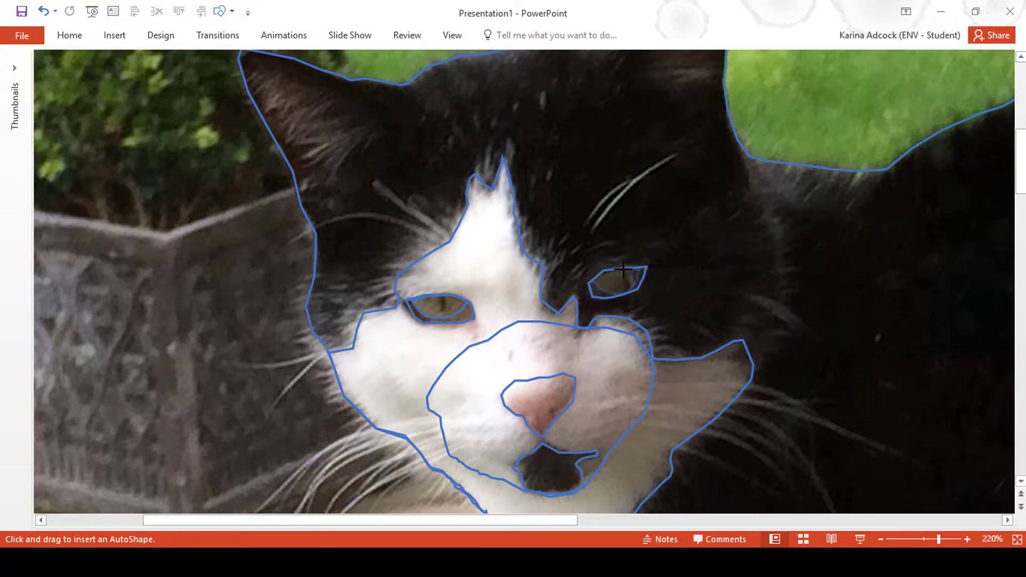
left_click(606, 270)
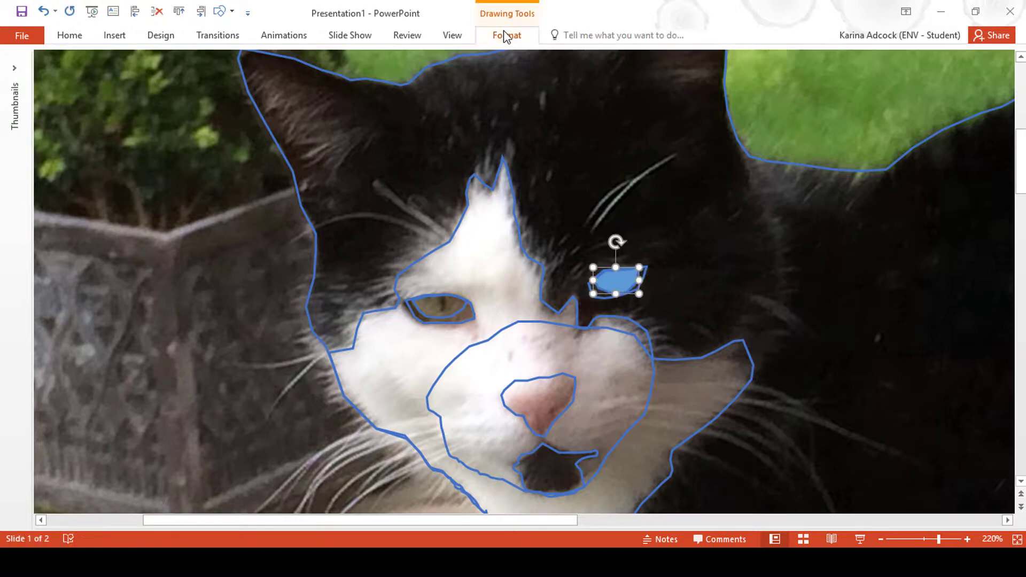
left_click(505, 35)
left_click(350, 55)
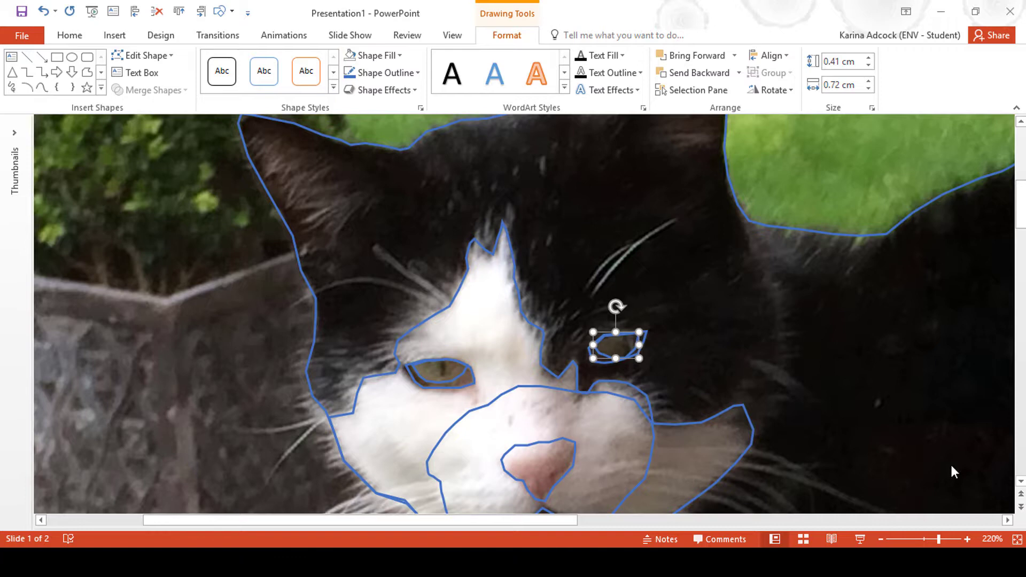
left_click(1020, 481)
left_click(973, 329)
Step: Set the ribbon to show tabs only and draw a black Scribble pupil line in the left eye
left_click(893, 15)
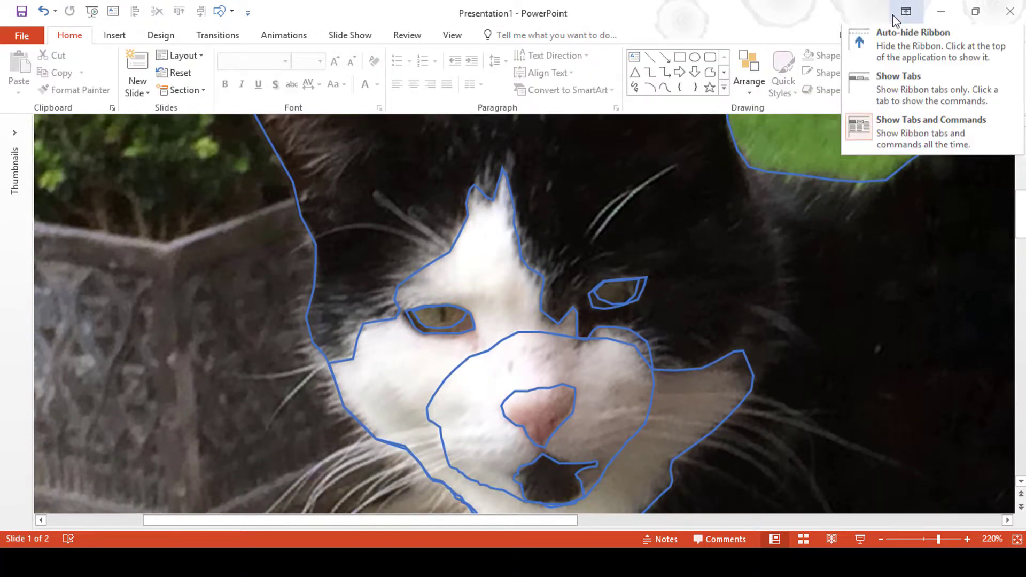
left_click(896, 94)
left_click(115, 38)
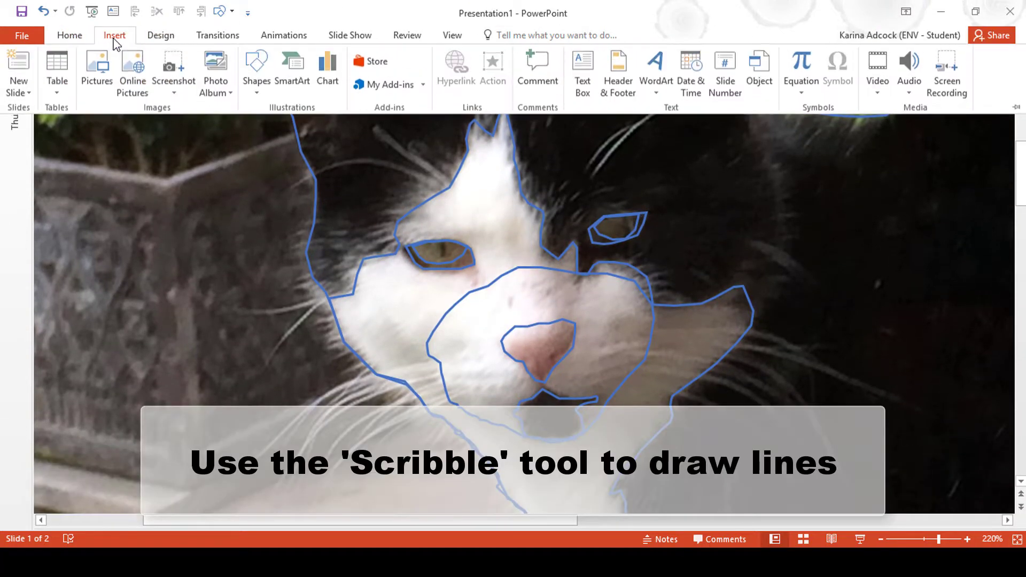
left_click(255, 72)
left_click(247, 135)
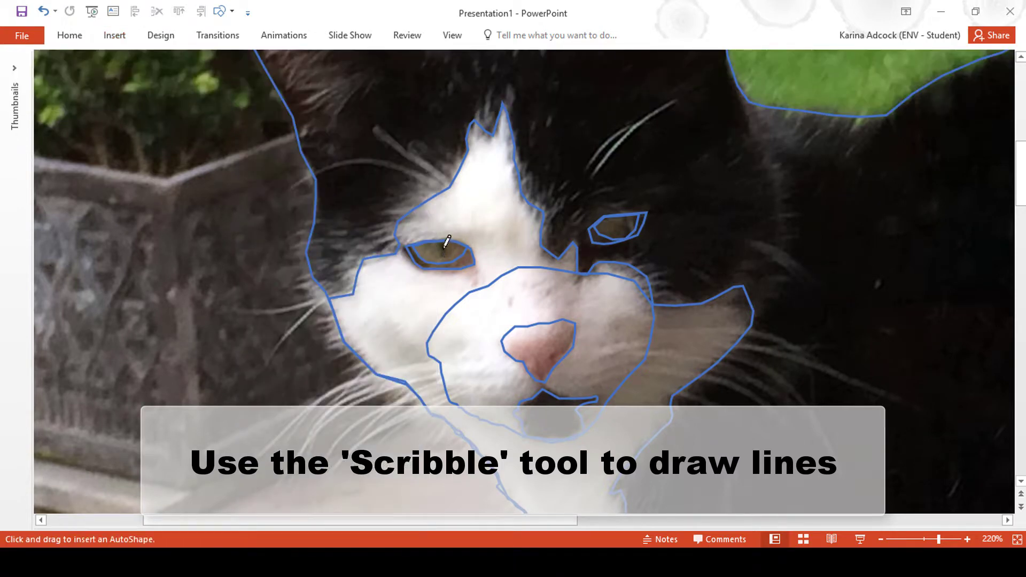
left_click_drag(446, 235, 448, 239)
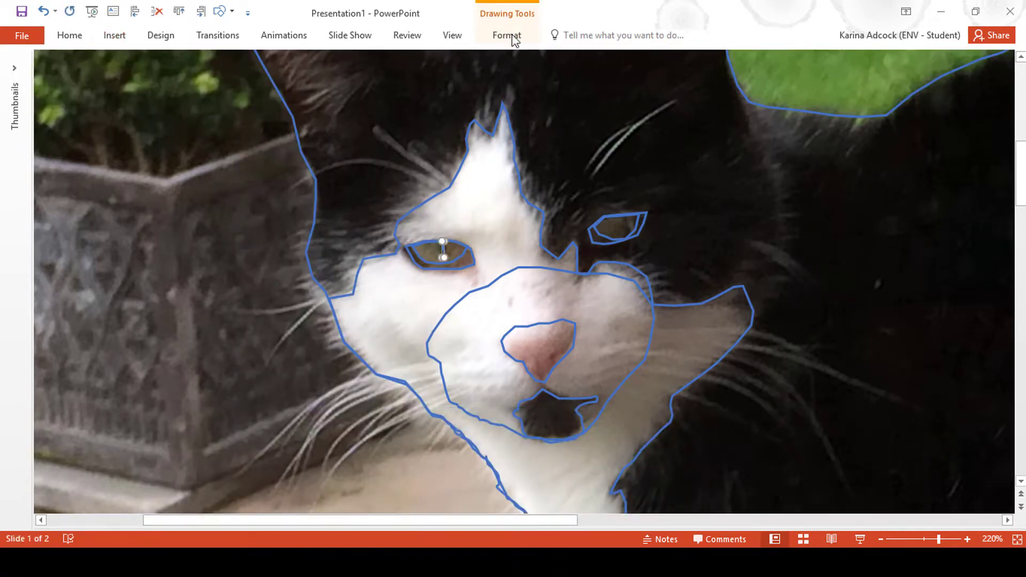
left_click(507, 35)
left_click(382, 73)
left_click(362, 106)
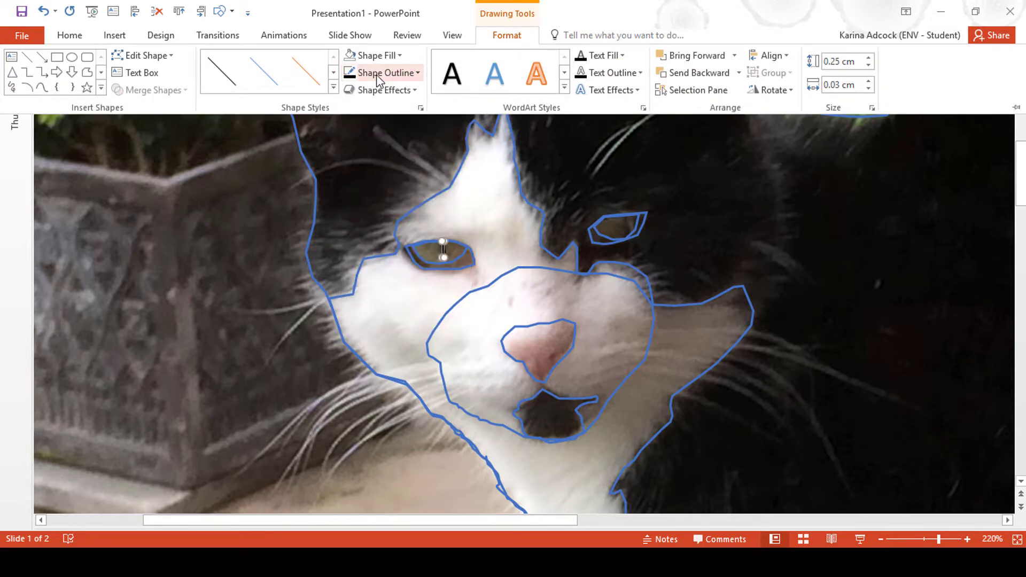
Step: Make the left pupil line thicker and give it round end caps in Format Shape
left_click(382, 72)
left_click(544, 374)
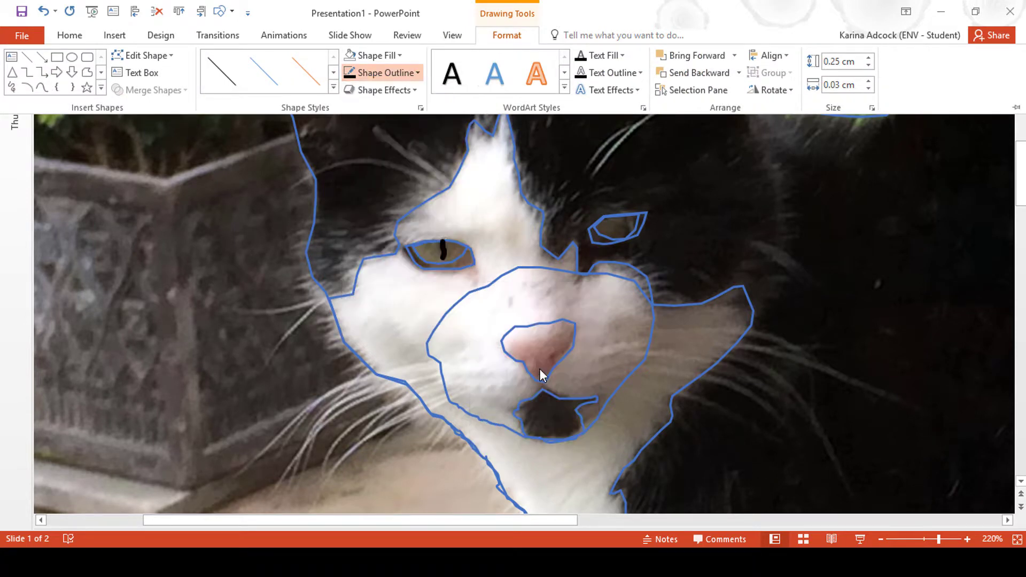
left_click(396, 77)
mouse_move(380, 291)
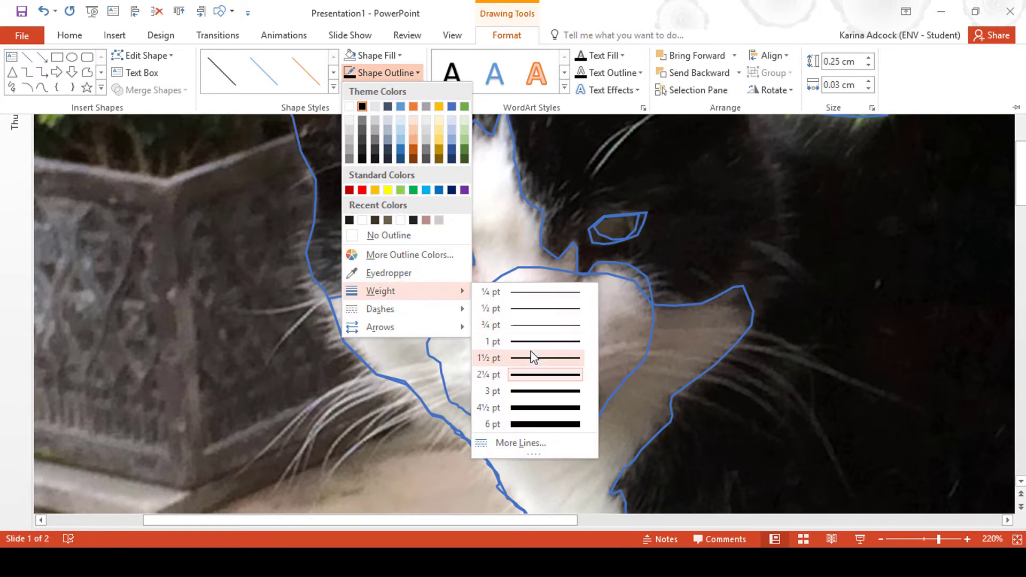
left_click(532, 357)
left_click(421, 108)
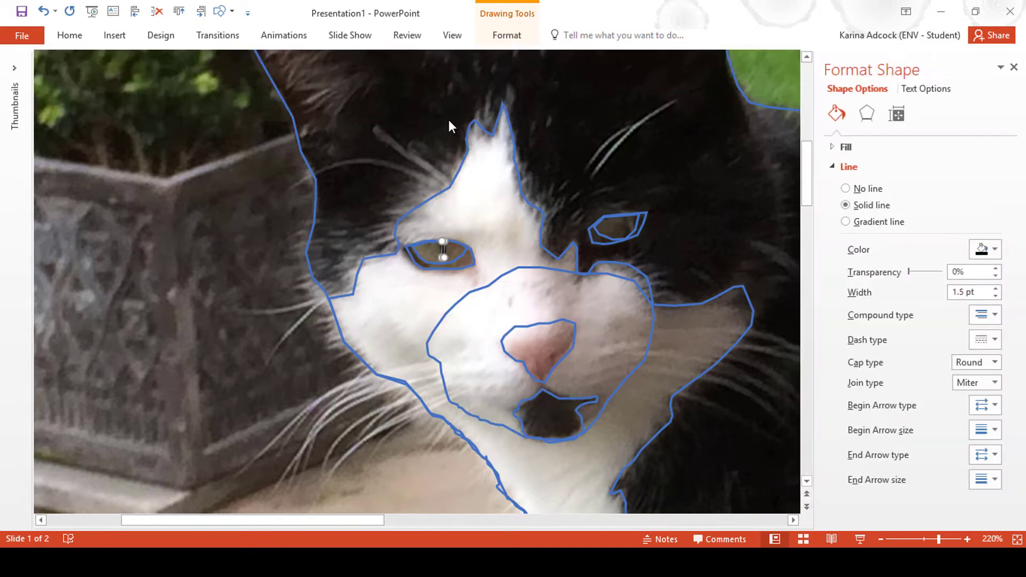
left_click(993, 362)
left_click(970, 391)
left_click(1014, 68)
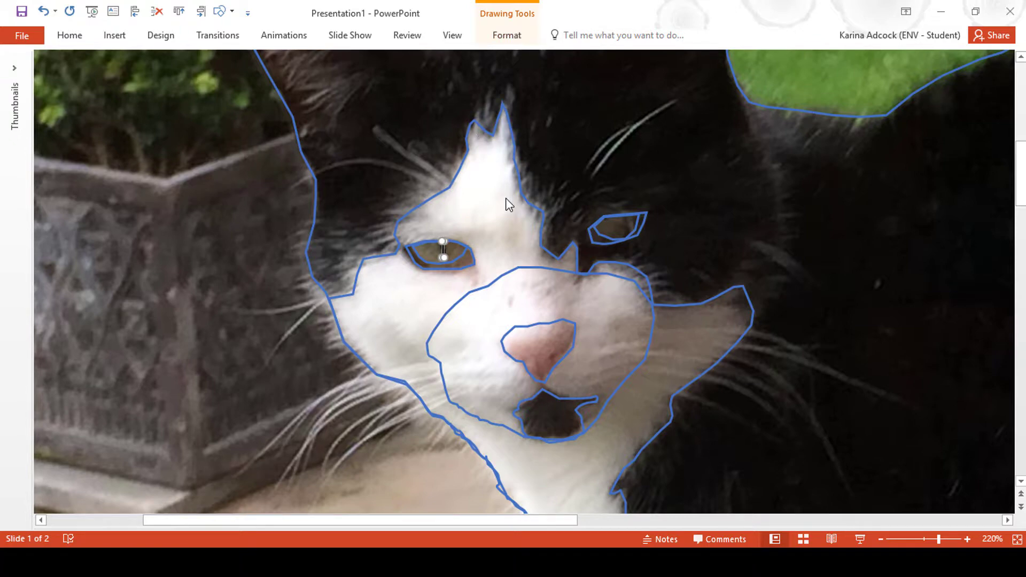
Step: Draw a Scribble pupil line in the right eye, 1½ pt thick with round caps
left_click(219, 12)
left_click(220, 63)
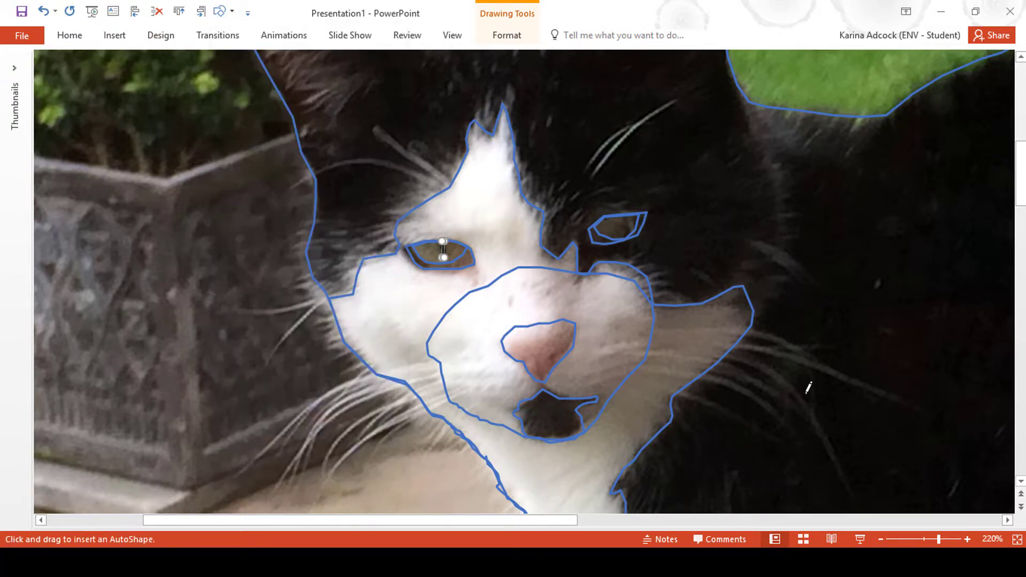
left_click_drag(626, 211, 624, 214)
left_click(506, 35)
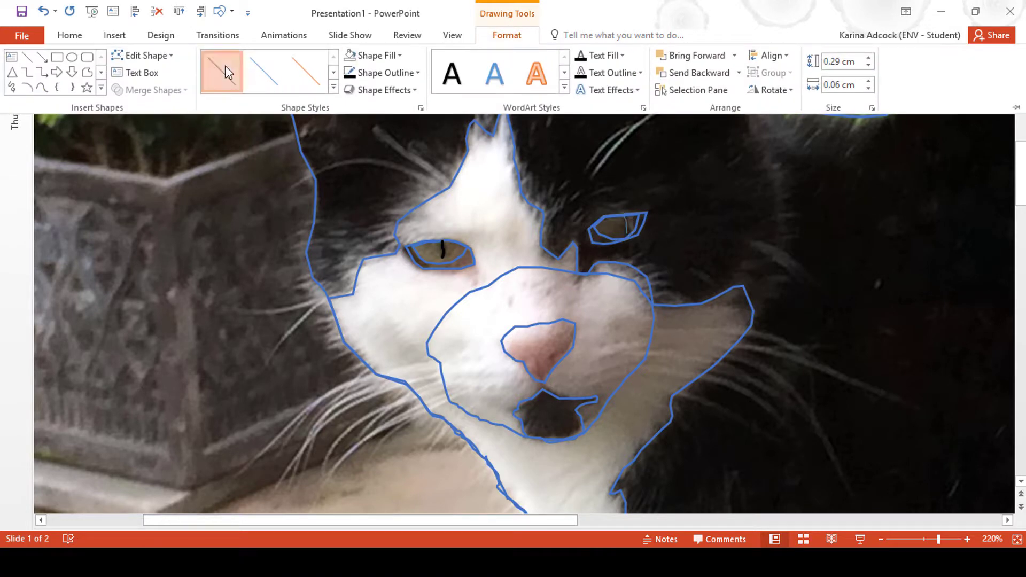
left_click(414, 74)
mouse_move(381, 290)
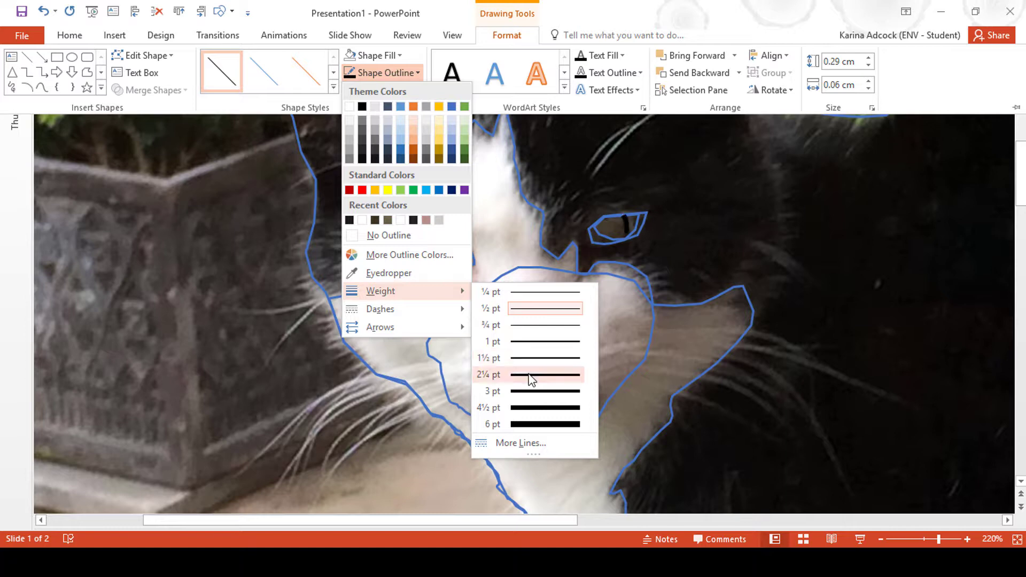
left_click(532, 358)
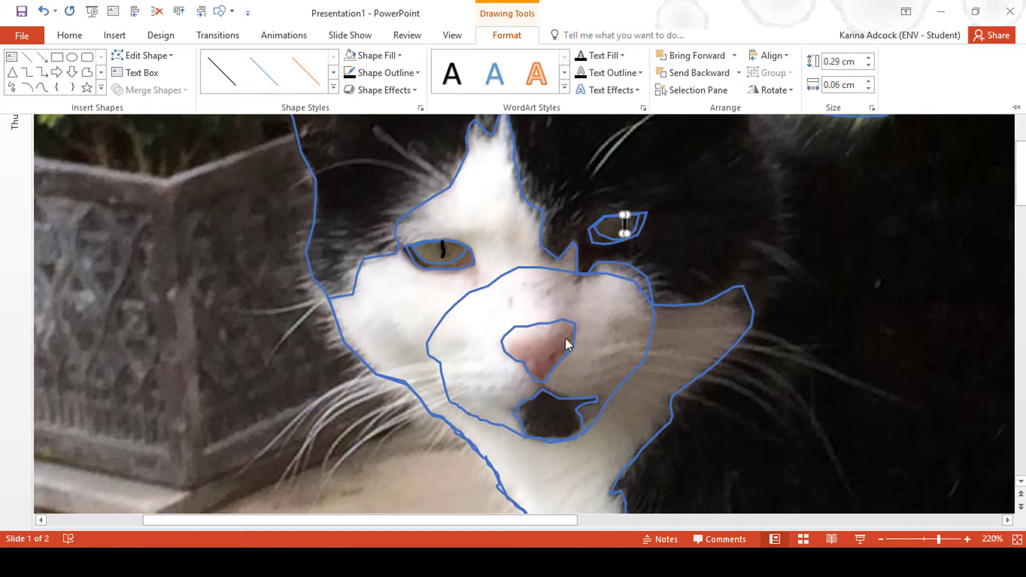
left_click(420, 108)
left_click(994, 362)
left_click(964, 392)
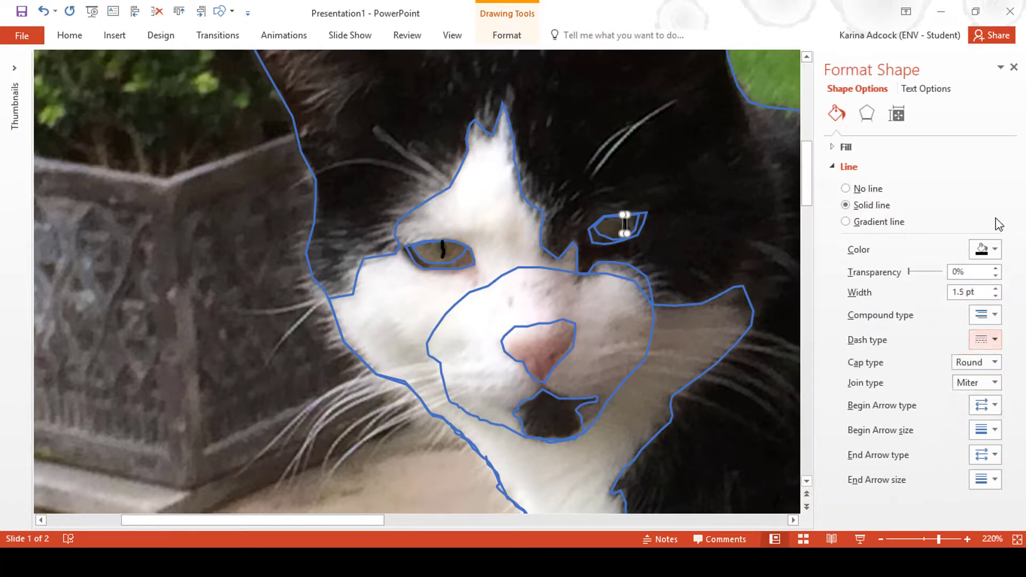
left_click(1013, 67)
left_click(219, 10)
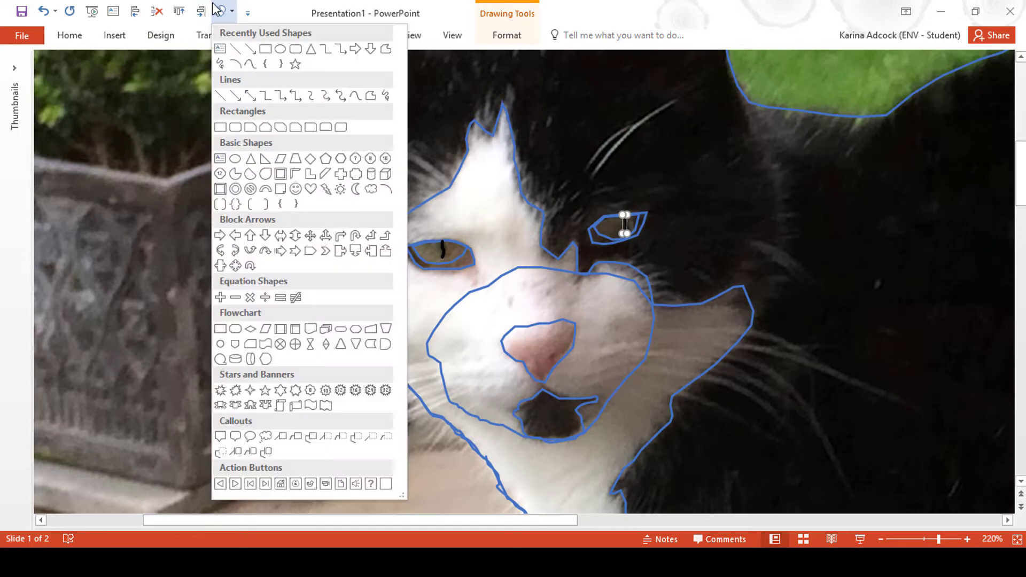
Step: Draw a short Scribble stroke beneath the nose and set its outline weight
left_click(220, 64)
left_click_drag(545, 382, 542, 392)
left_click(510, 35)
left_click(385, 74)
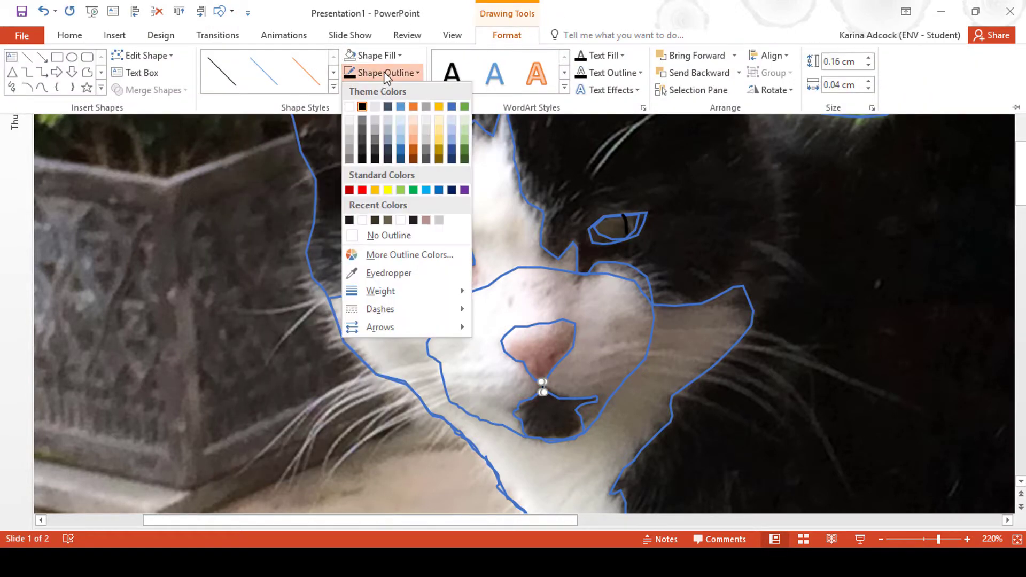
mouse_move(380, 290)
left_click(521, 358)
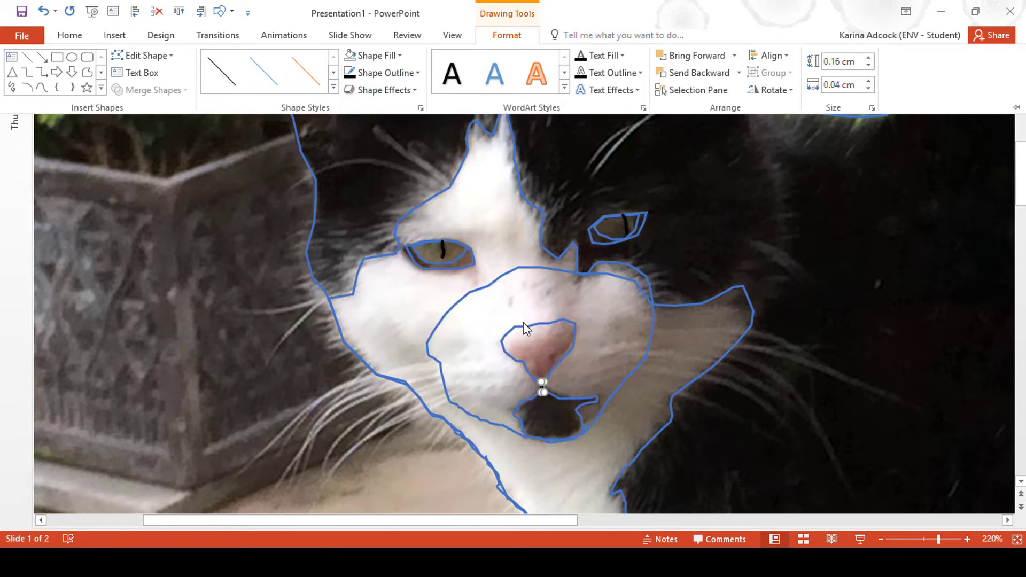
left_click(422, 109)
left_click(1009, 66)
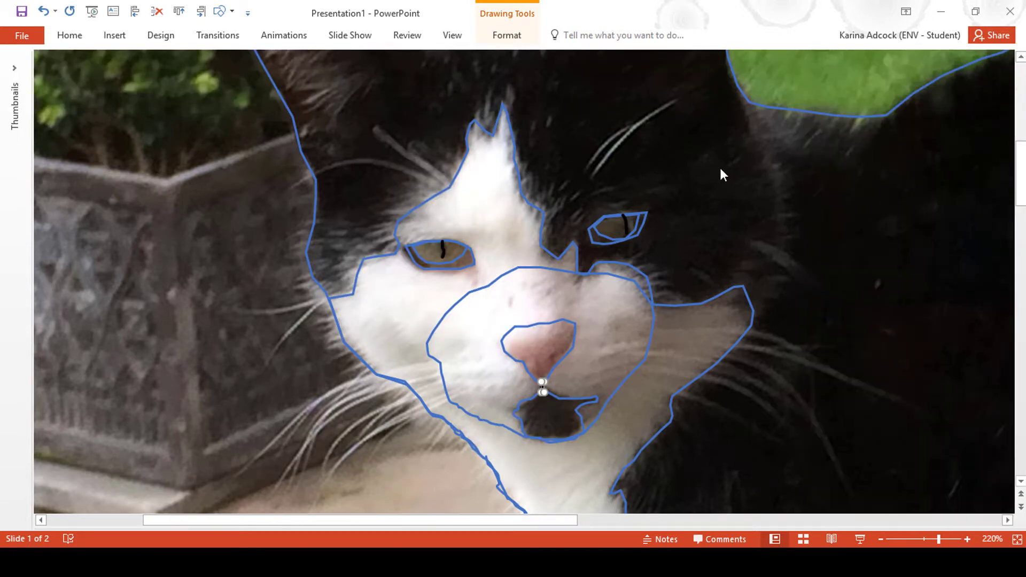
key("Escape")
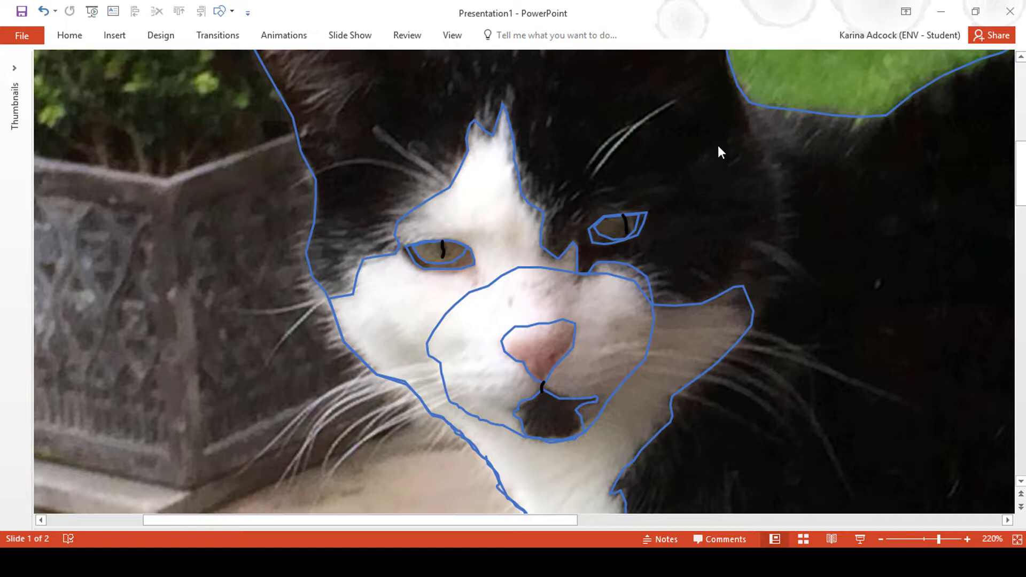
left_click(220, 10)
left_click(220, 81)
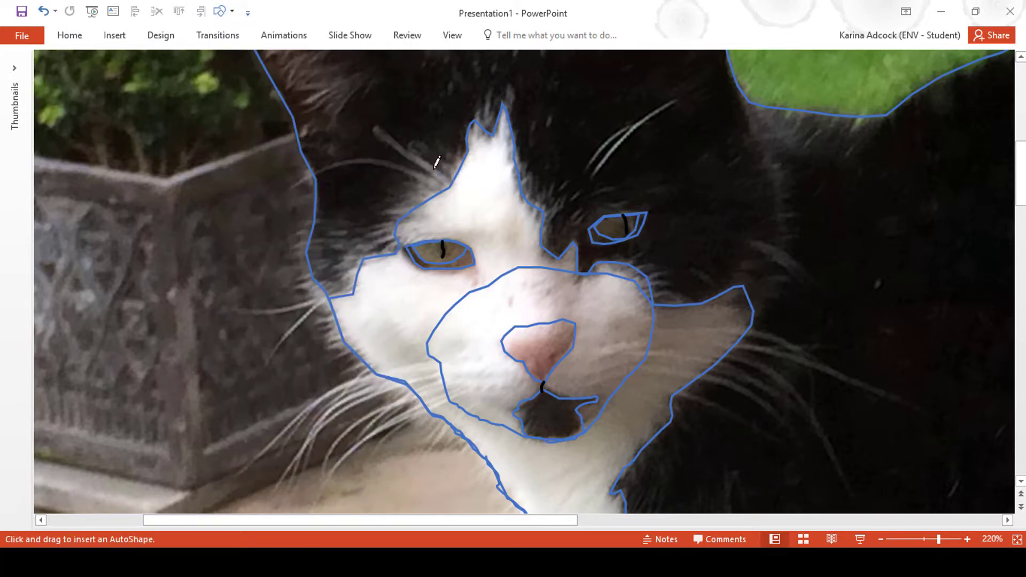
Step: Draw a whisker line above the left eye and eyedropper its outline to a photo whisker's grey
left_click_drag(379, 126, 377, 128)
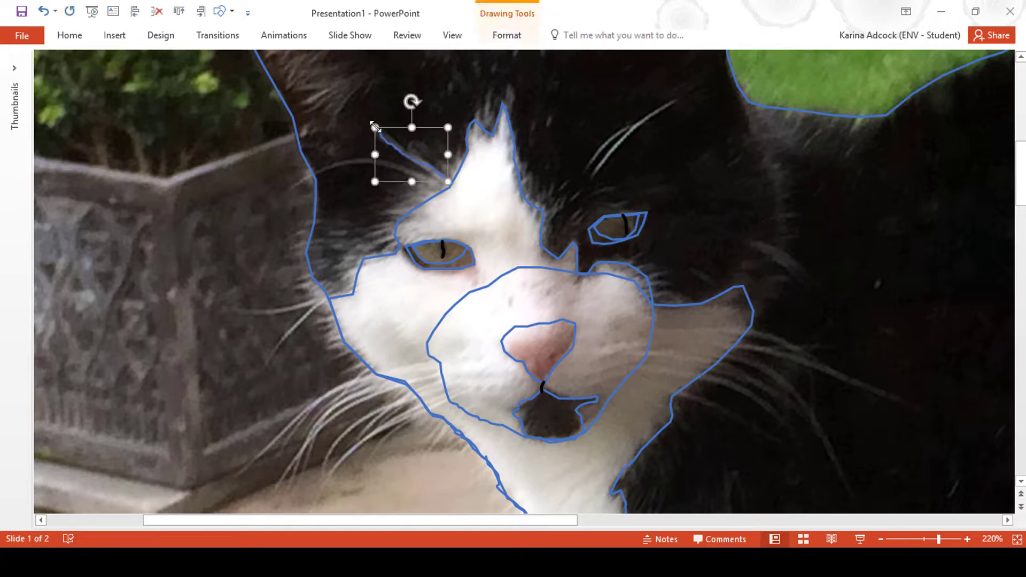
left_click(506, 34)
left_click(383, 73)
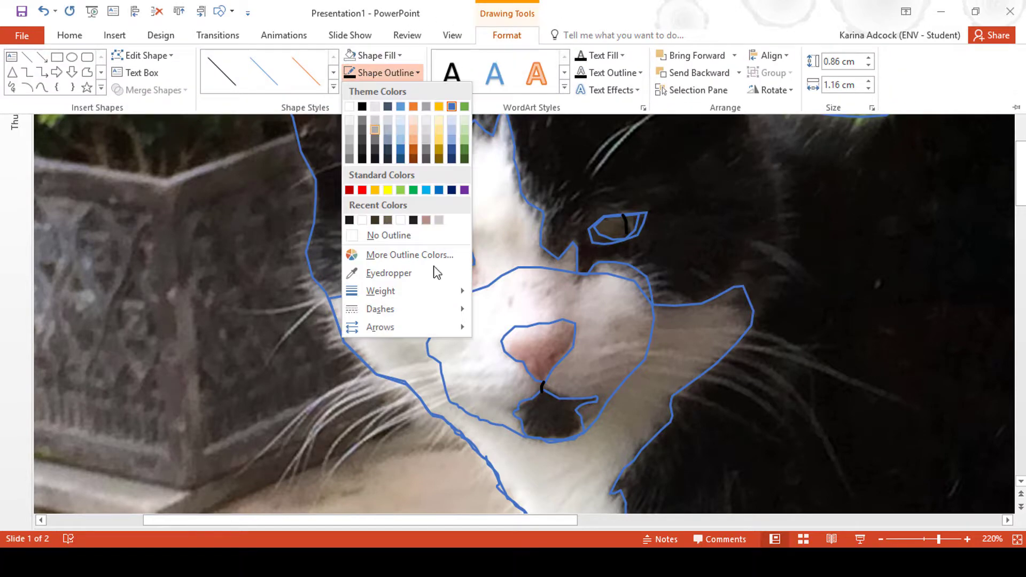
key("Escape")
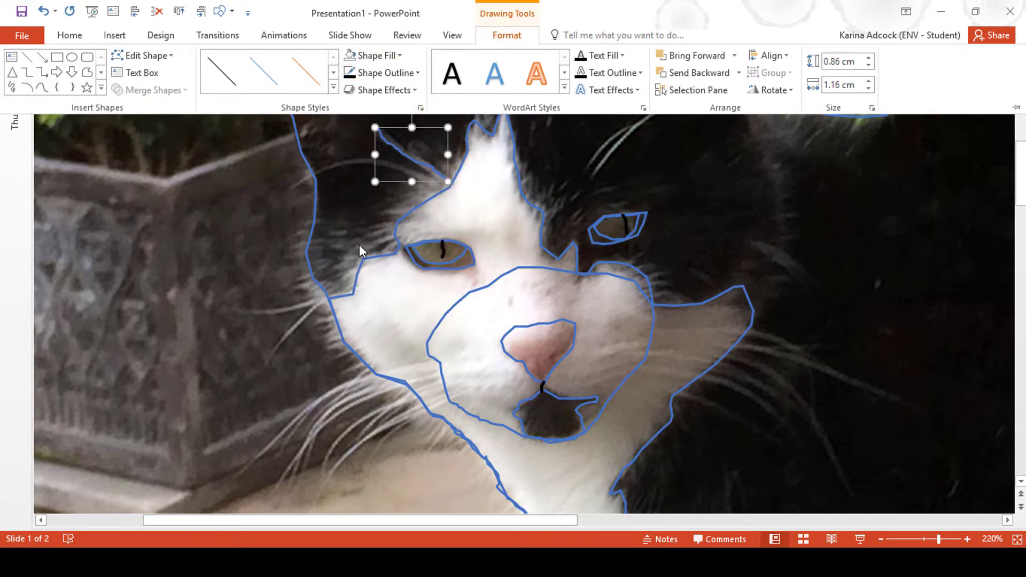
left_click(395, 75)
left_click(393, 270)
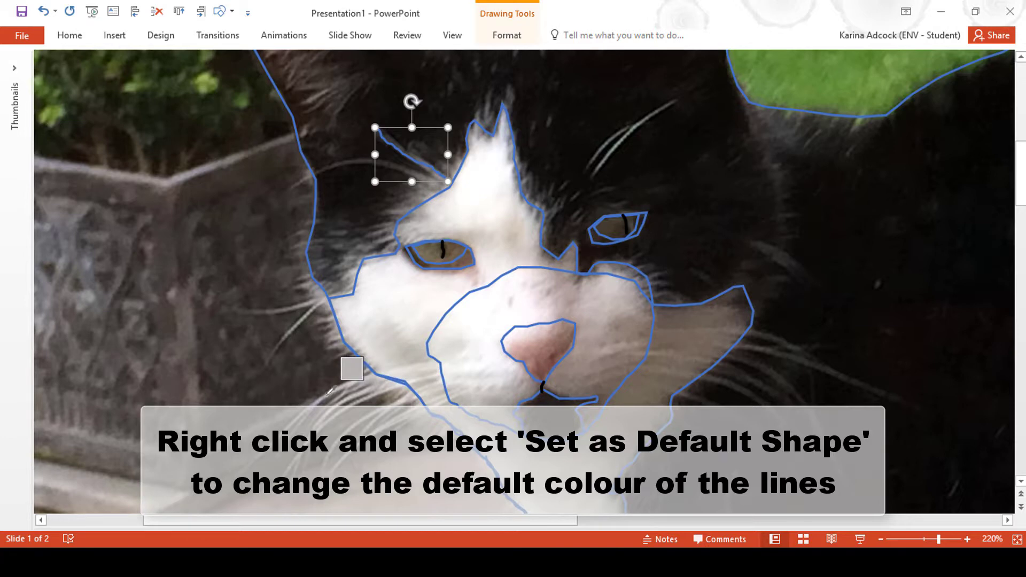
left_click(327, 395)
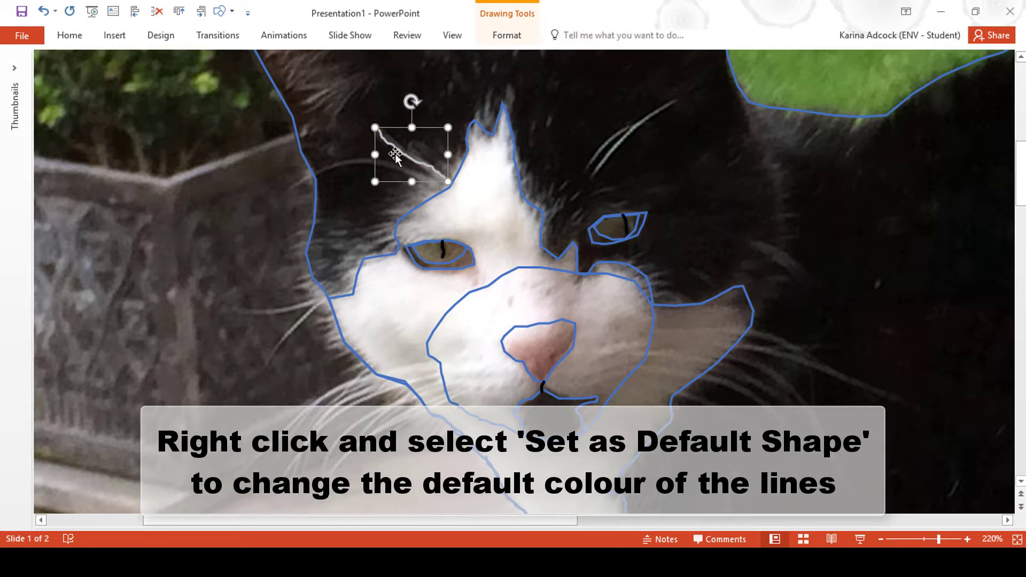
Step: Make the grey line the default shape style and lock Scribble drawing mode
right_click(408, 155)
left_click(472, 374)
left_click(219, 11)
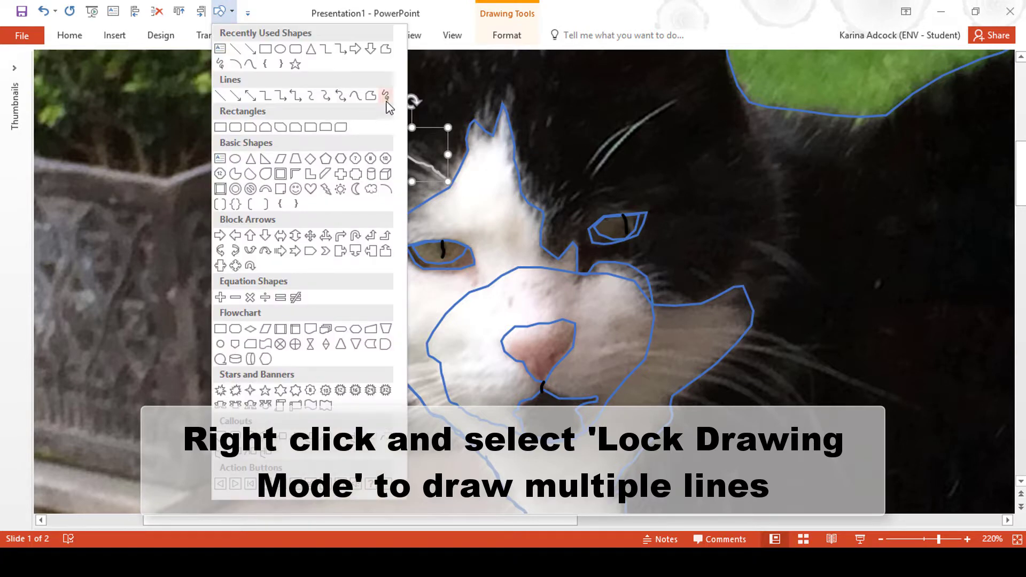
right_click(386, 96)
left_click(421, 105)
left_click(443, 181)
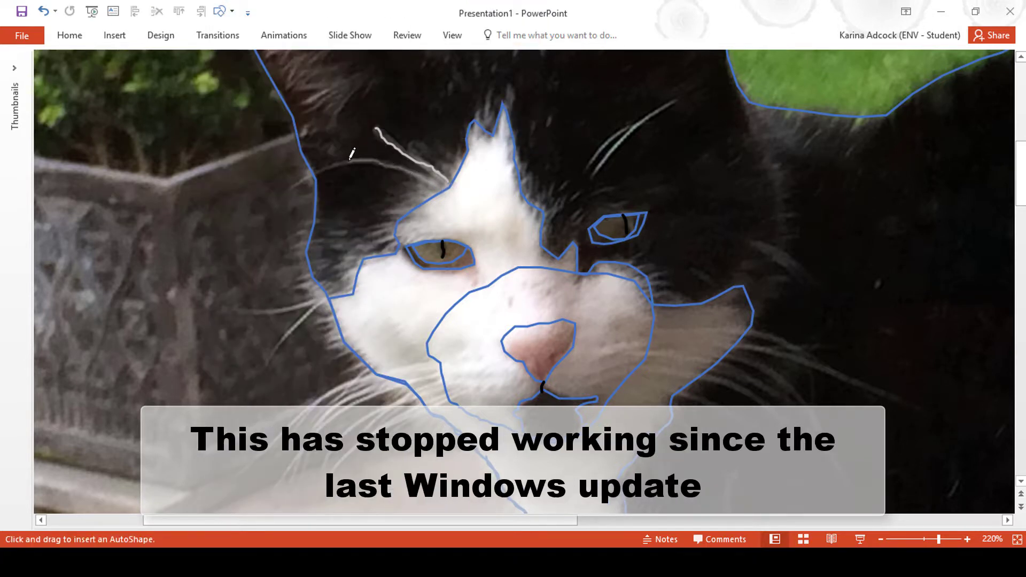
Step: Trace a curved whisker above the left eye and two whiskers above the right eye
left_click_drag(299, 177, 439, 160)
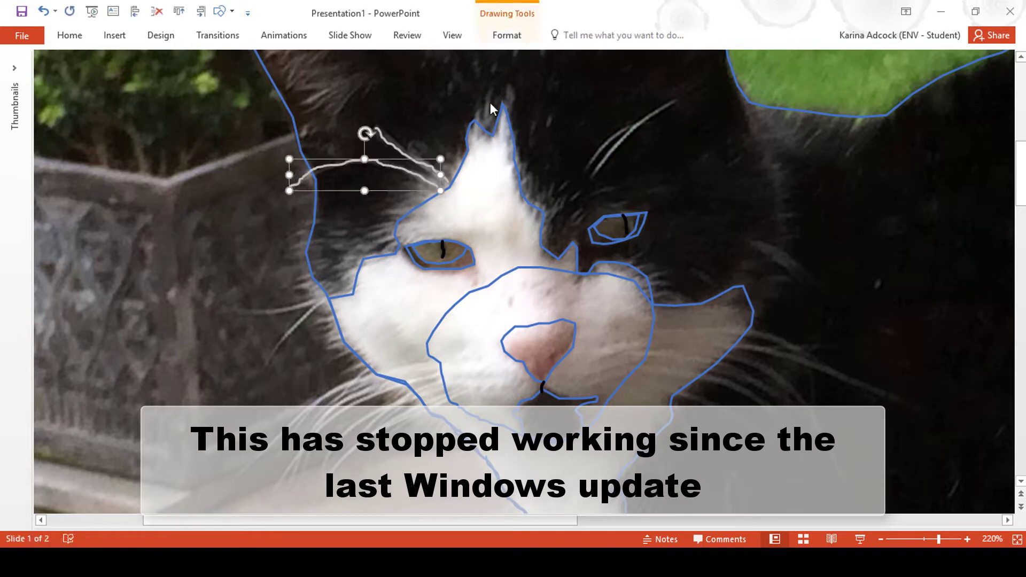
left_click(220, 11)
left_click(220, 63)
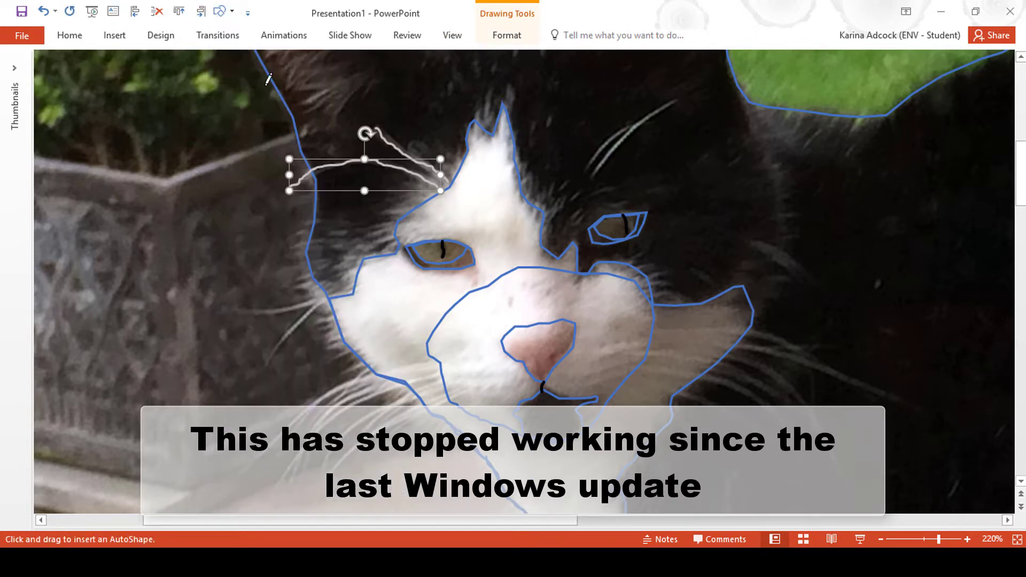
left_click(586, 163)
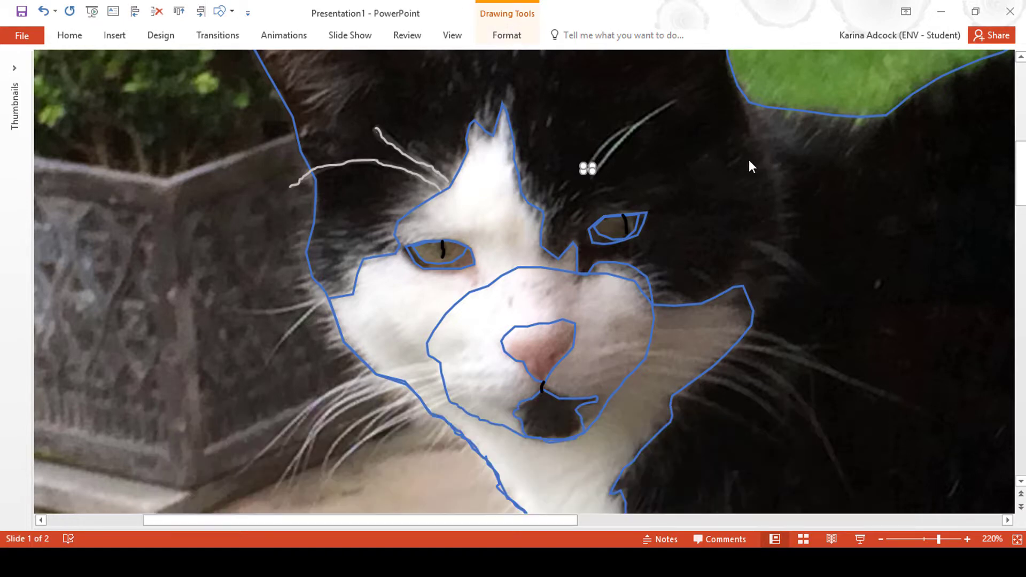
left_click(748, 165)
left_click(227, 11)
left_click(221, 65)
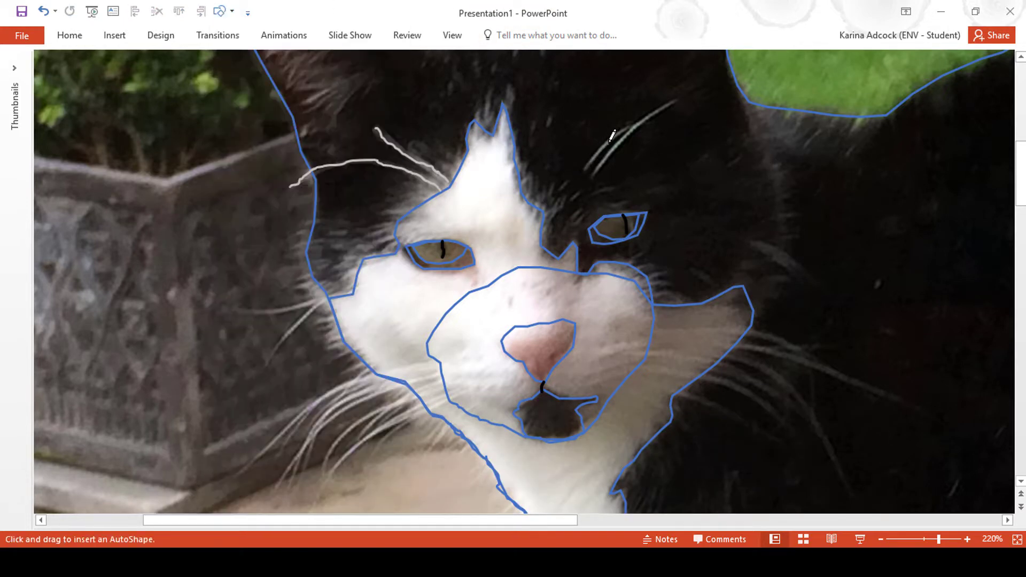
left_click_drag(627, 126, 586, 168)
left_click(227, 11)
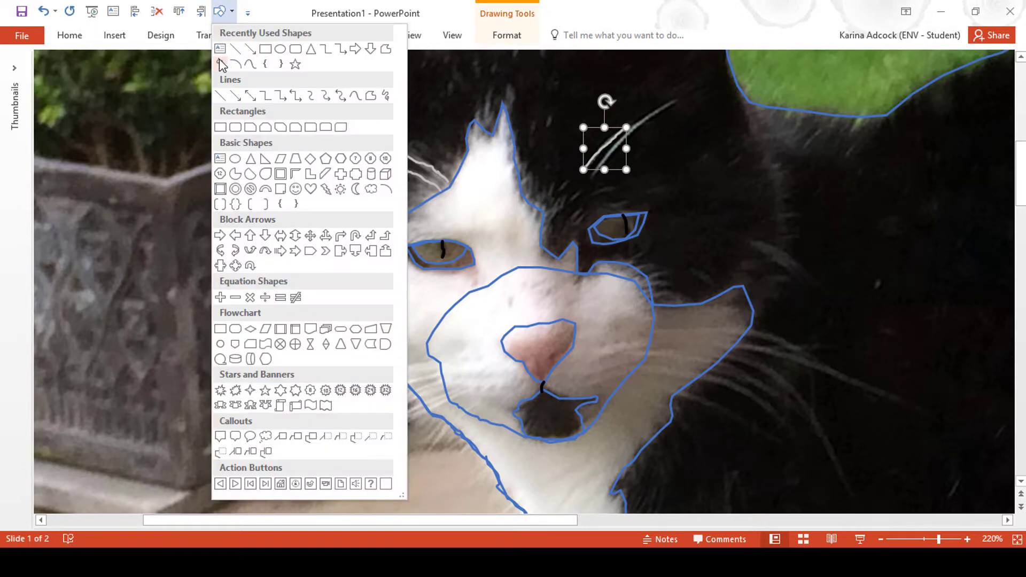
left_click(221, 65)
left_click_drag(594, 172, 673, 102)
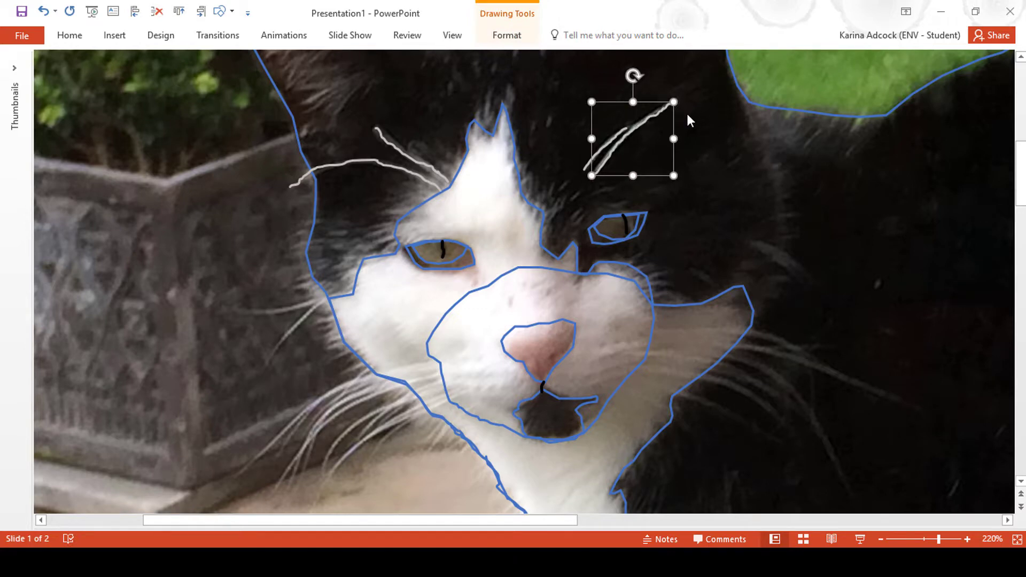
Step: Trace freehand whiskers fanning out from the left cheek and across the muzzle beside the nose
left_click(222, 11)
left_click(224, 53)
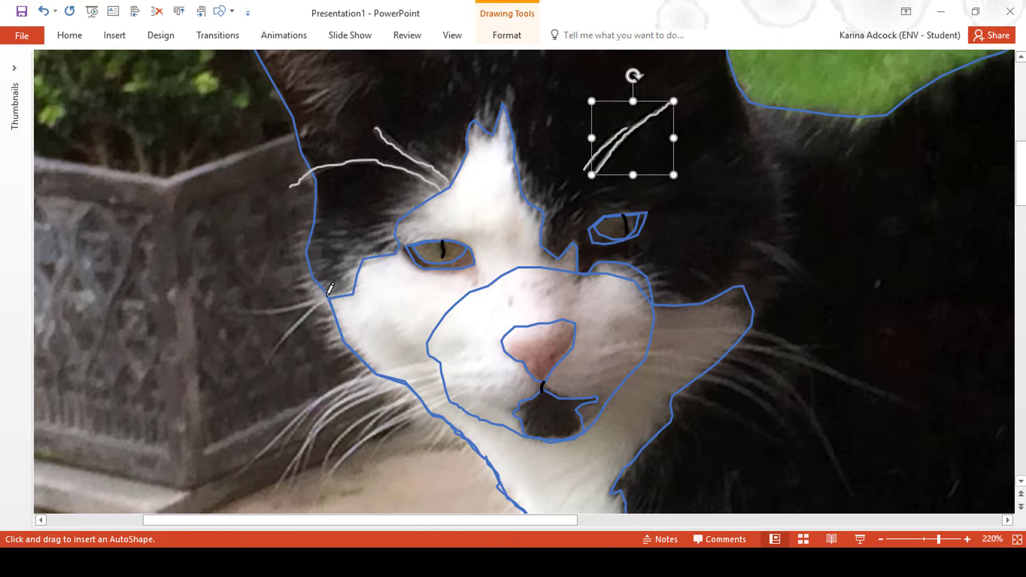
left_click_drag(330, 289, 310, 293)
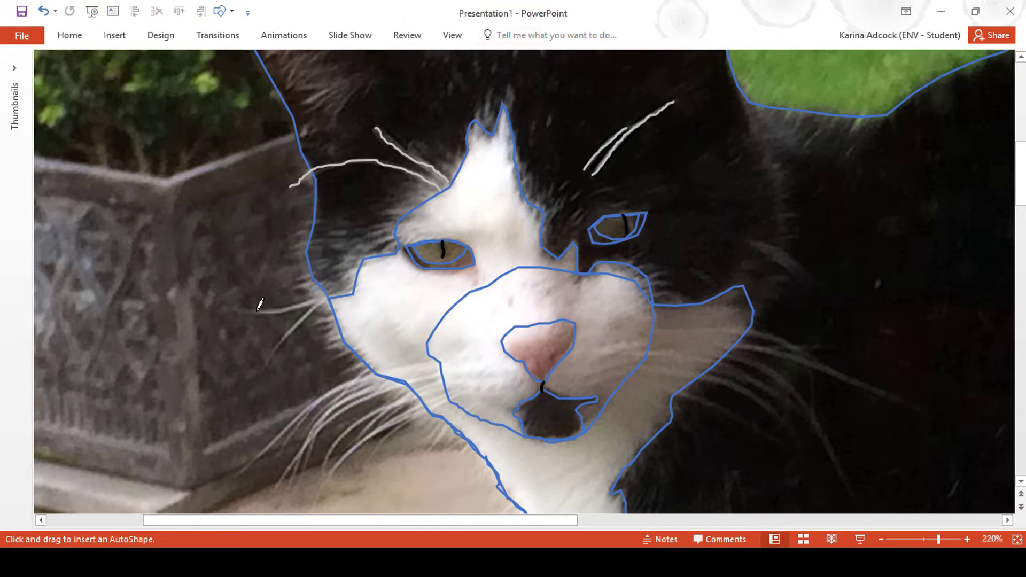
left_click_drag(237, 309, 235, 310)
left_click(219, 11)
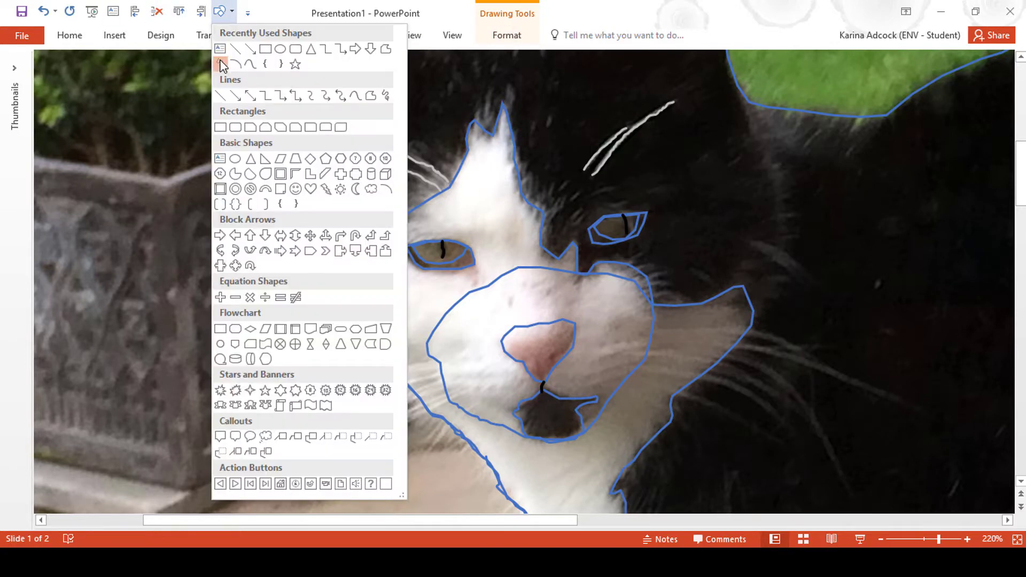
left_click(220, 64)
left_click_drag(331, 296, 321, 300)
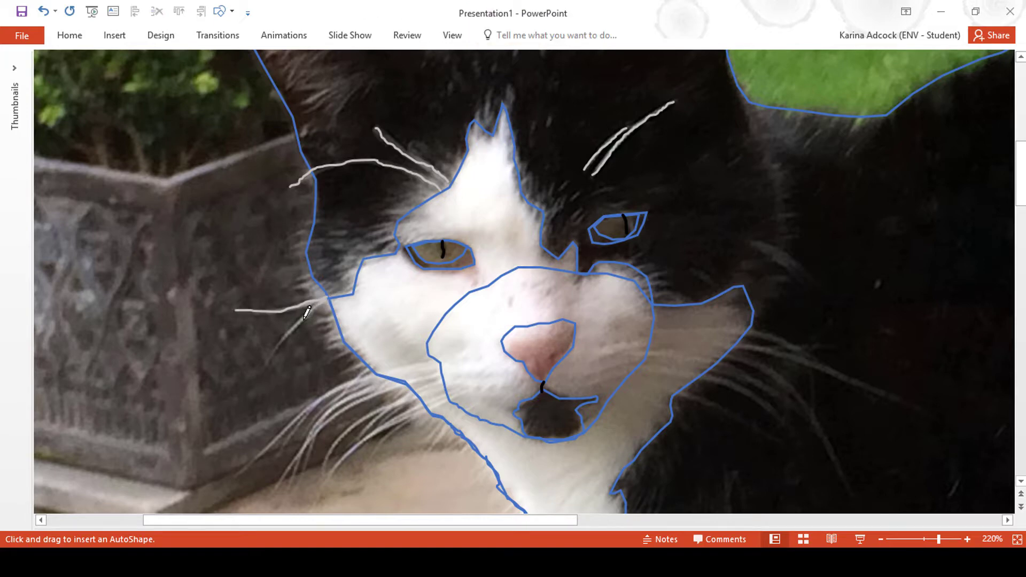
left_click_drag(264, 362, 260, 368)
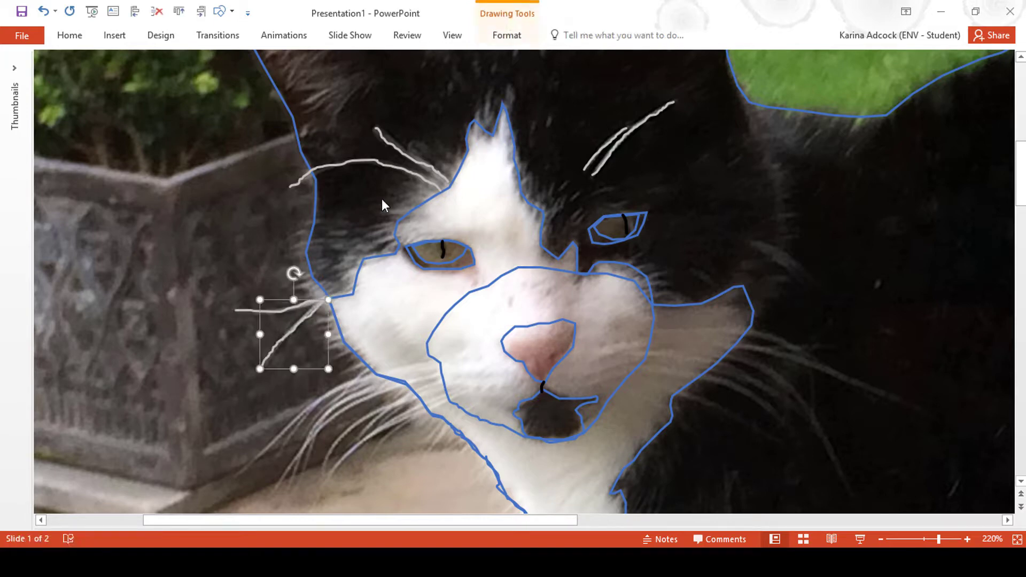
left_click(219, 11)
left_click(220, 58)
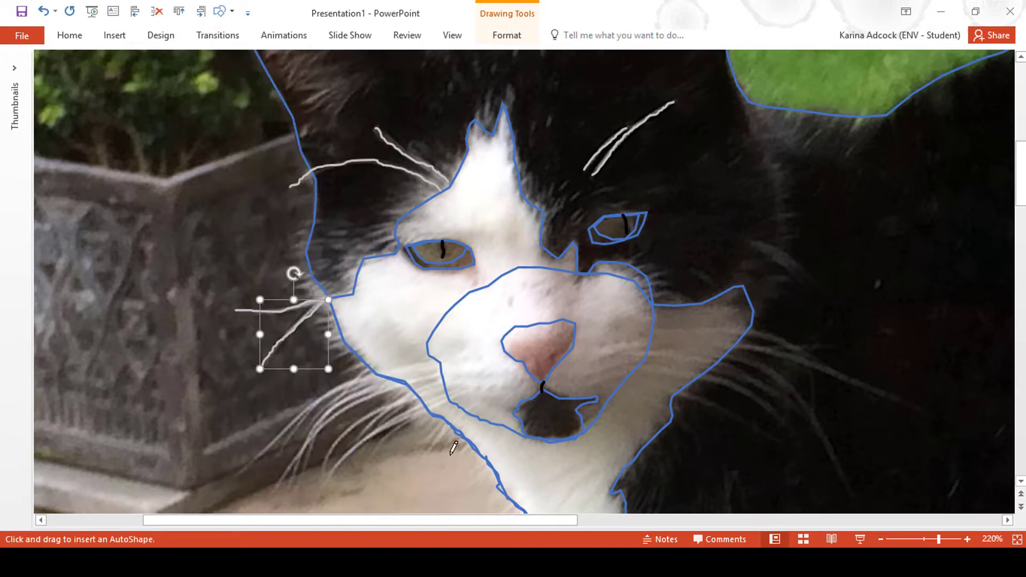
left_click(475, 346)
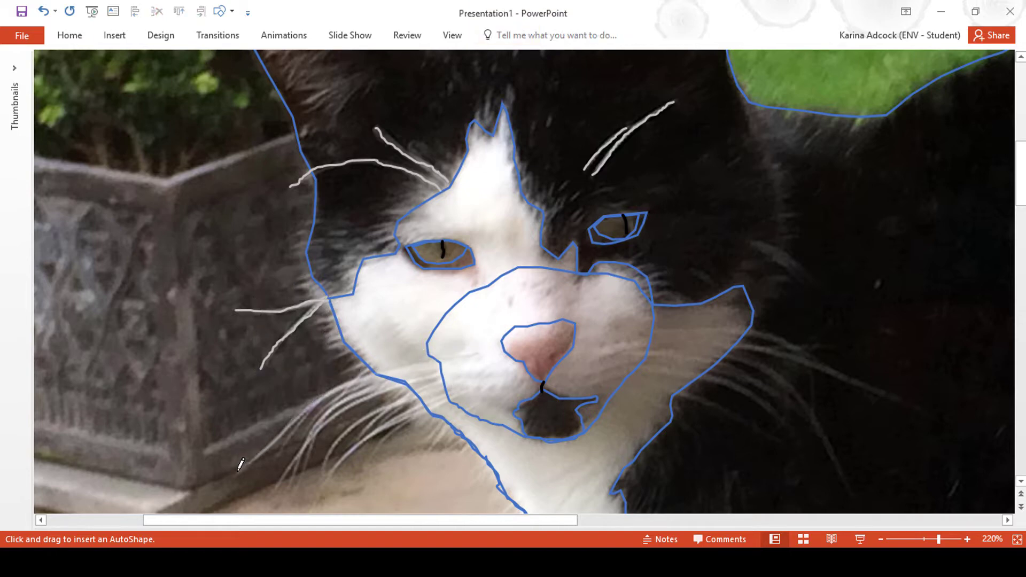
mouse_move(236, 472)
left_mouse_down()
mouse_move(477, 352)
mouse_move(430, 365)
left_mouse_up()
left_click(219, 11)
left_click(220, 56)
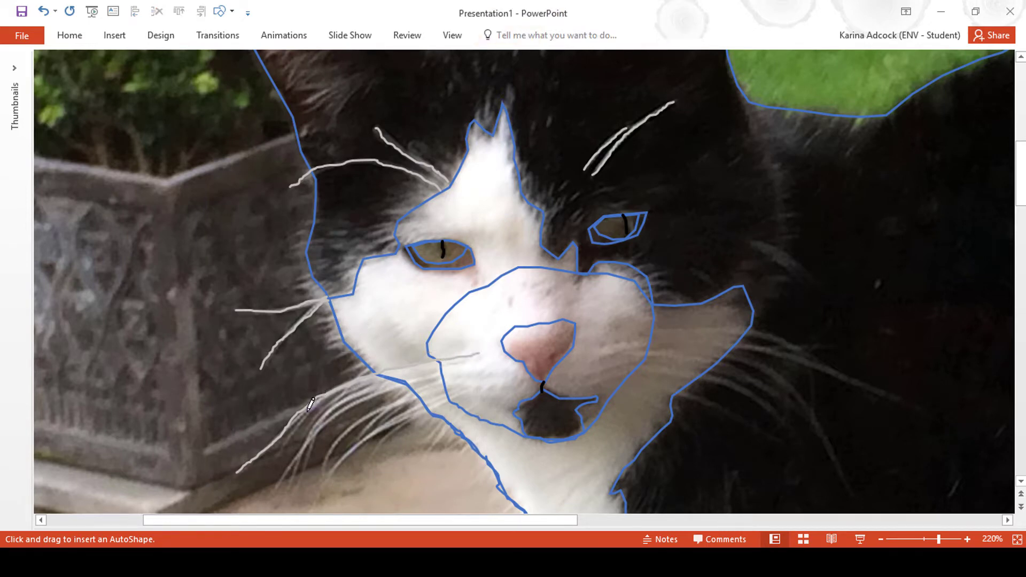
left_click_drag(286, 443, 289, 439)
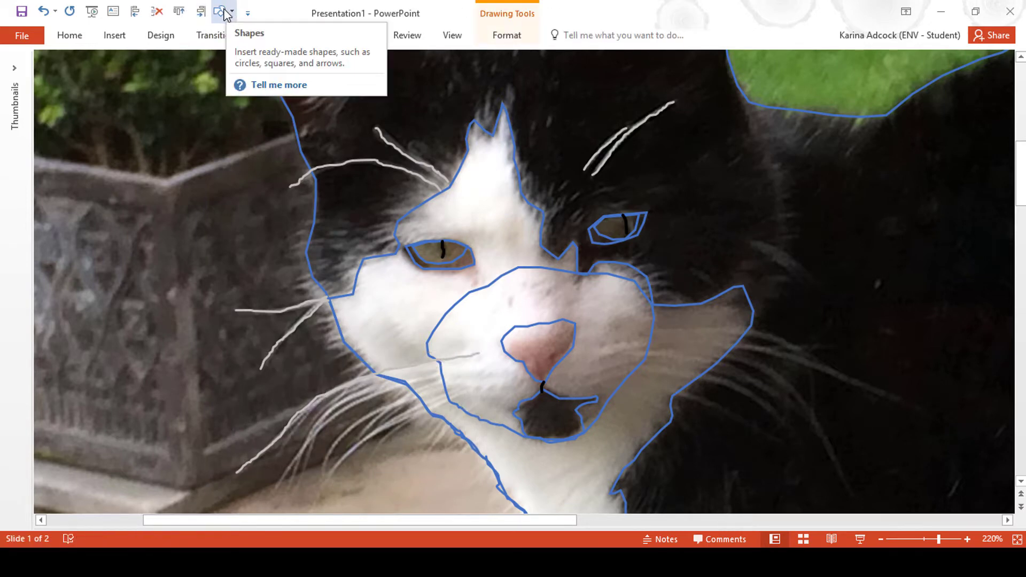
left_click(219, 10)
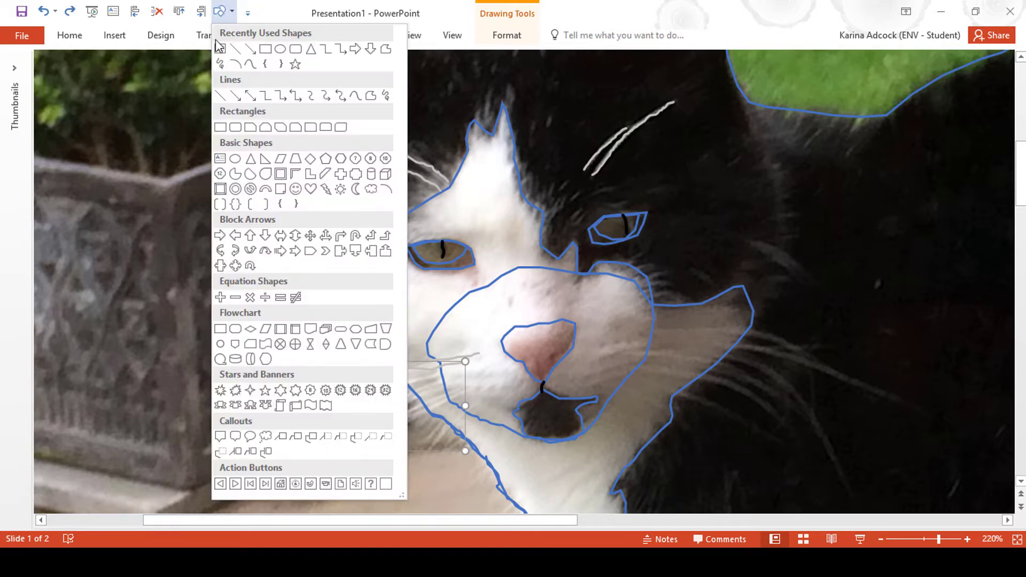
left_click(220, 56)
left_click_drag(488, 352, 482, 356)
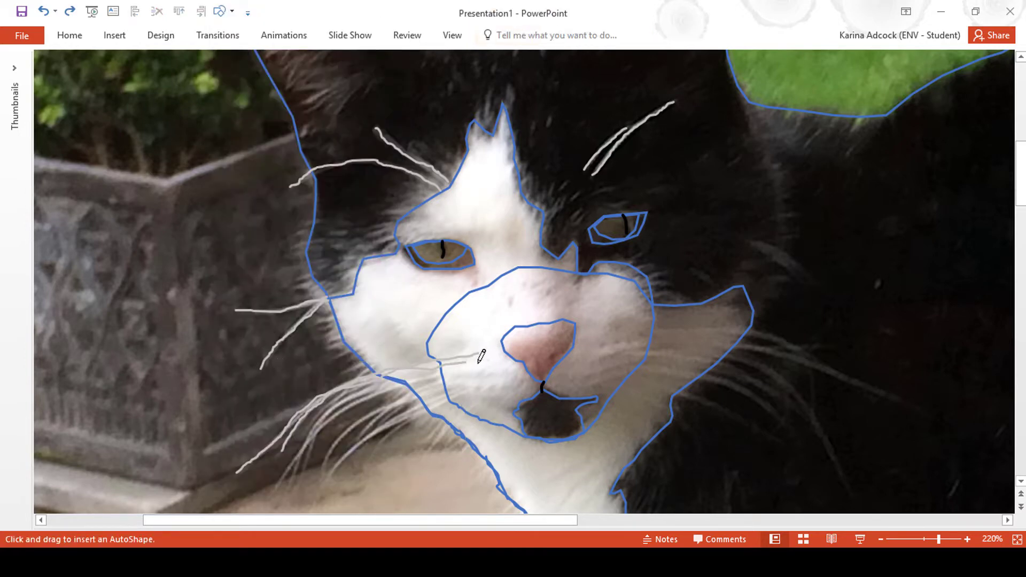
left_click_drag(311, 413, 302, 433)
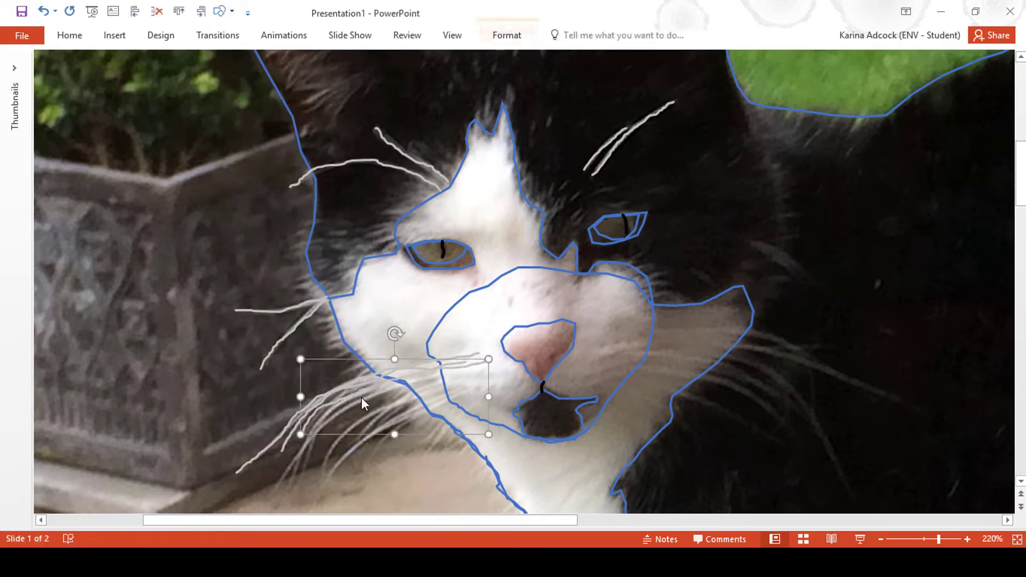
Step: Add more whiskers sweeping from the muzzle down toward the lower left of the cheek
left_click(219, 10)
left_click(220, 53)
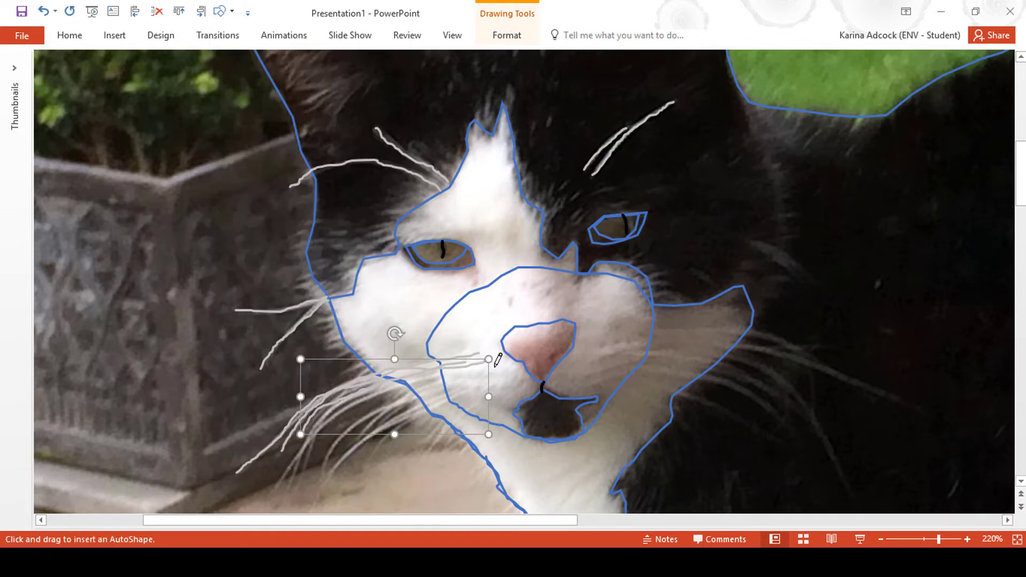
left_click_drag(495, 364, 431, 377)
left_click_drag(293, 461, 278, 484)
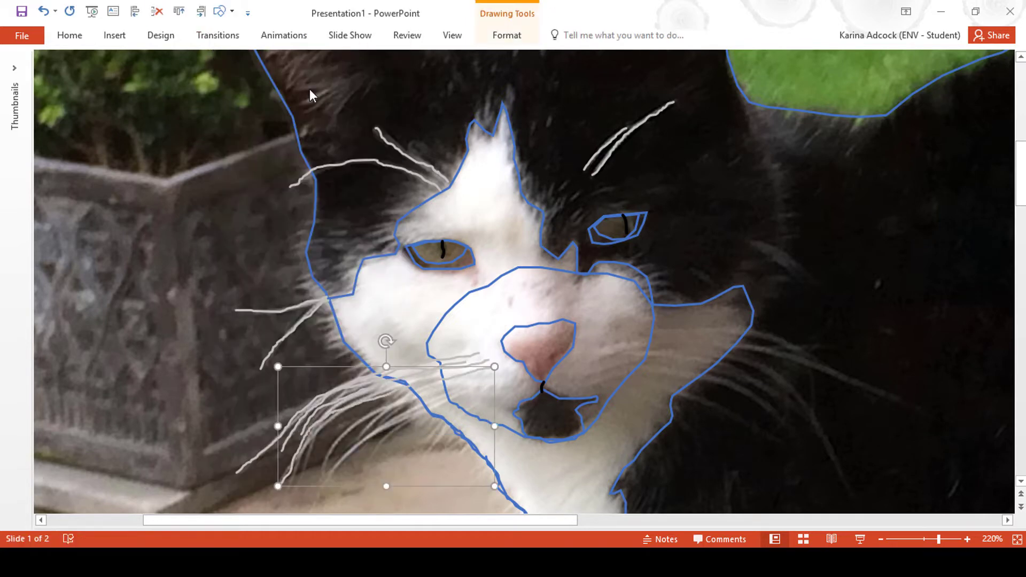
left_click(219, 11)
left_click(222, 47)
left_click_drag(500, 366, 443, 380)
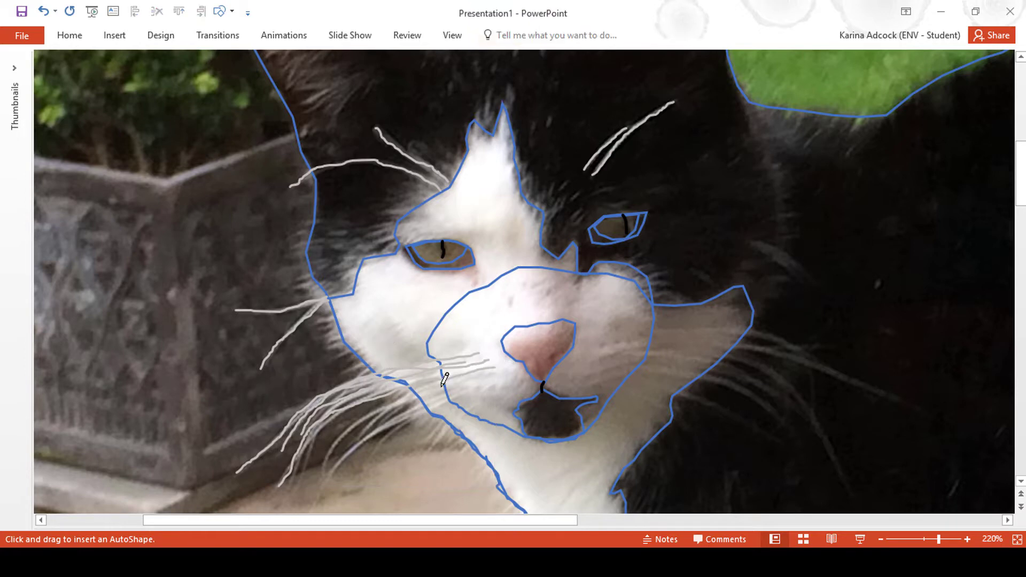
left_click_drag(321, 470, 318, 479)
left_click(219, 11)
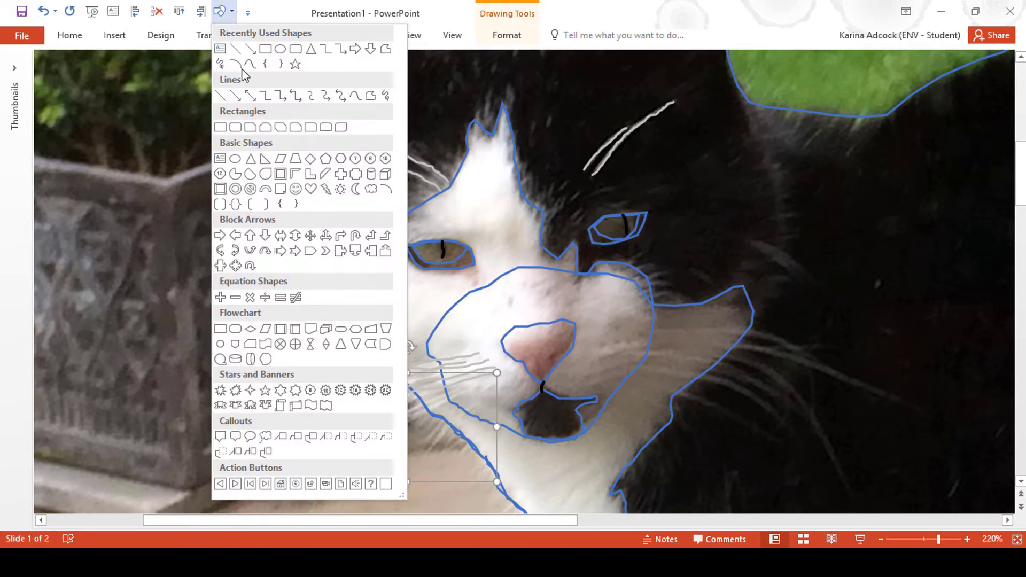
left_click(221, 47)
left_click_drag(485, 376, 454, 386)
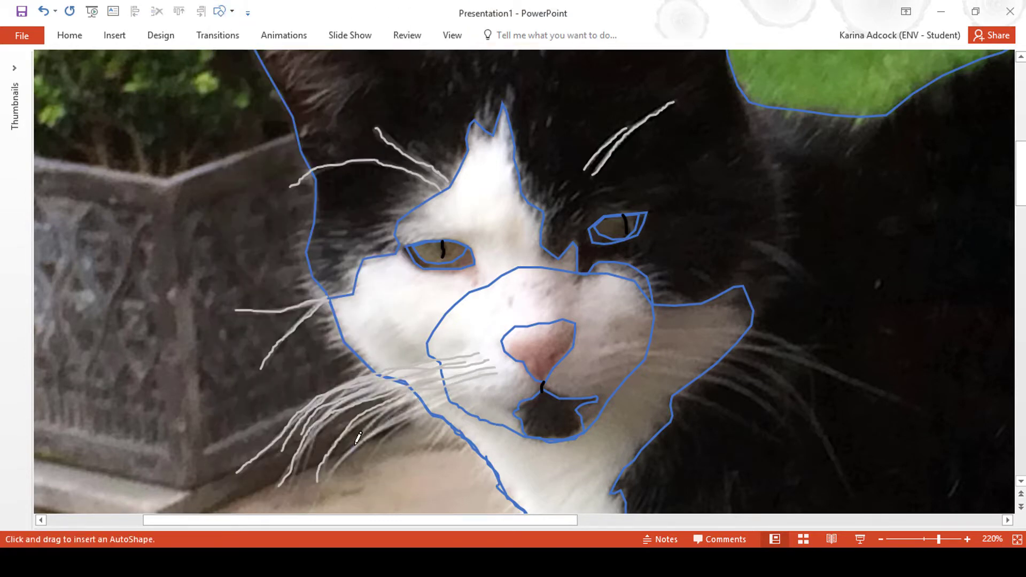
left_click_drag(323, 487, 320, 491)
left_click(219, 11)
left_click(221, 47)
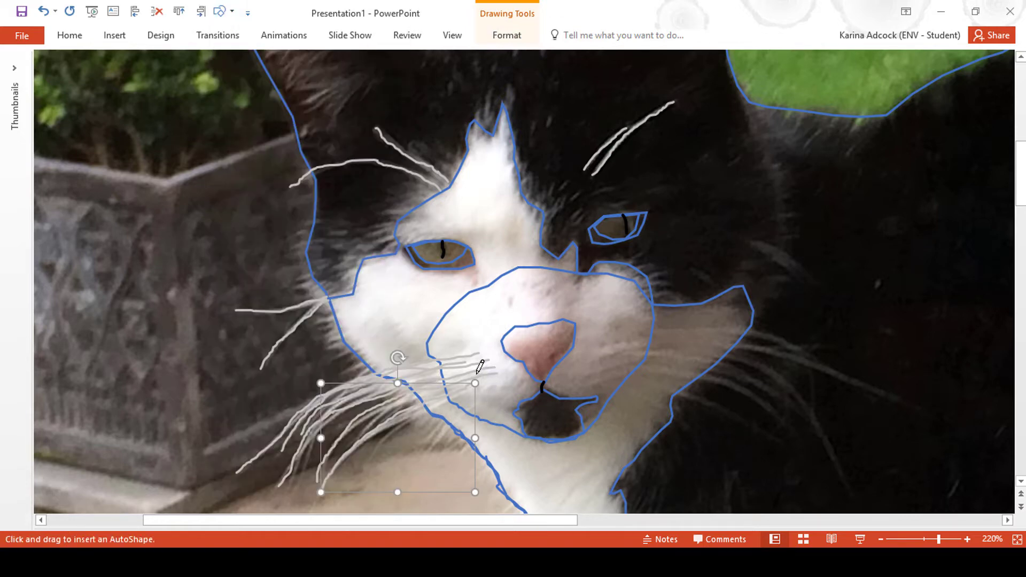
left_click_drag(480, 366, 393, 399)
left_click(219, 11)
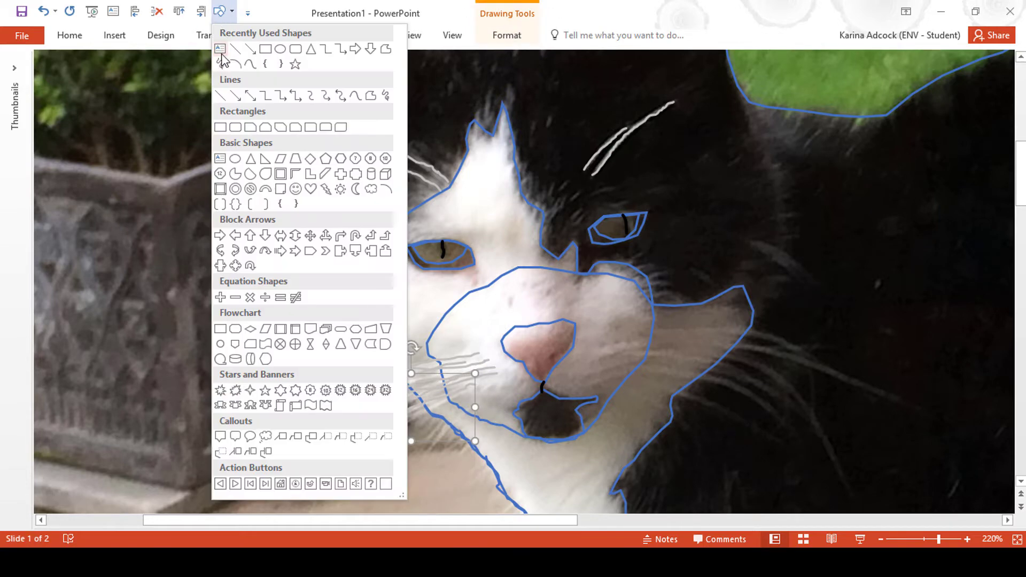
left_click(222, 47)
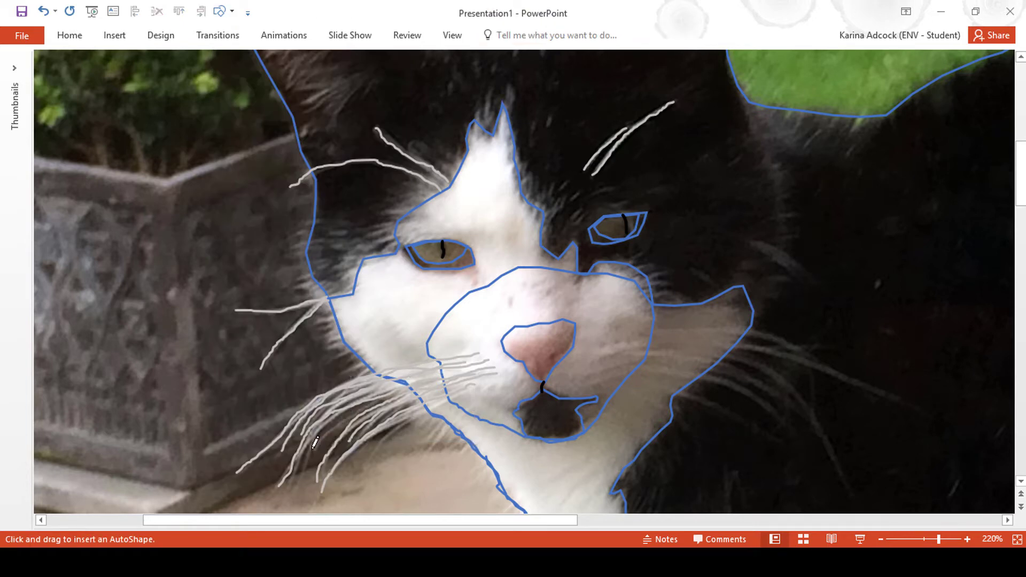
left_click_drag(315, 443, 311, 449)
Step: Marquee-select the lower-left whisker strokes, duplicate them with Ctrl+D, and shift the copies right
left_click_drag(513, 464, 249, 374)
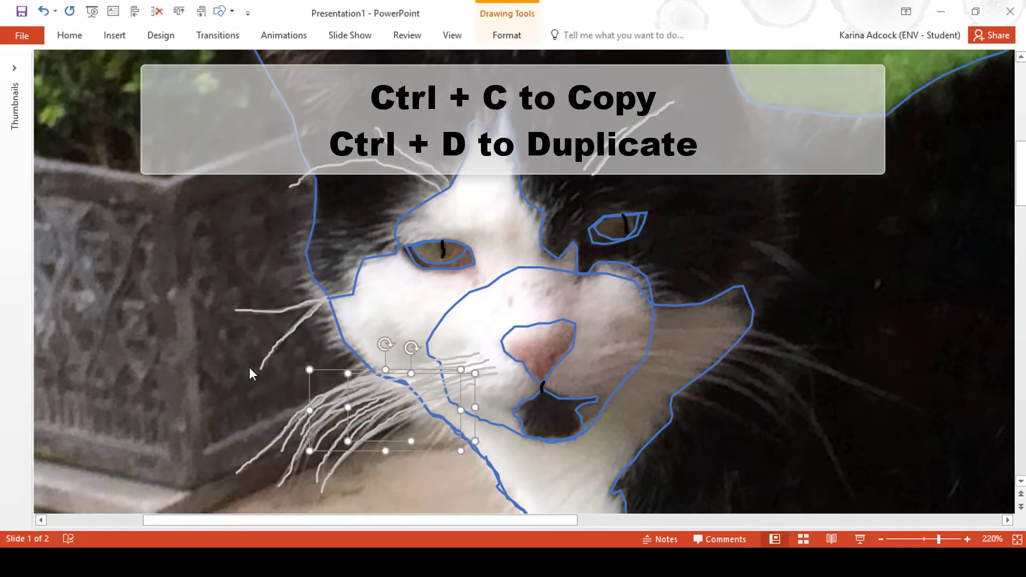
left_click_drag(540, 481, 171, 346)
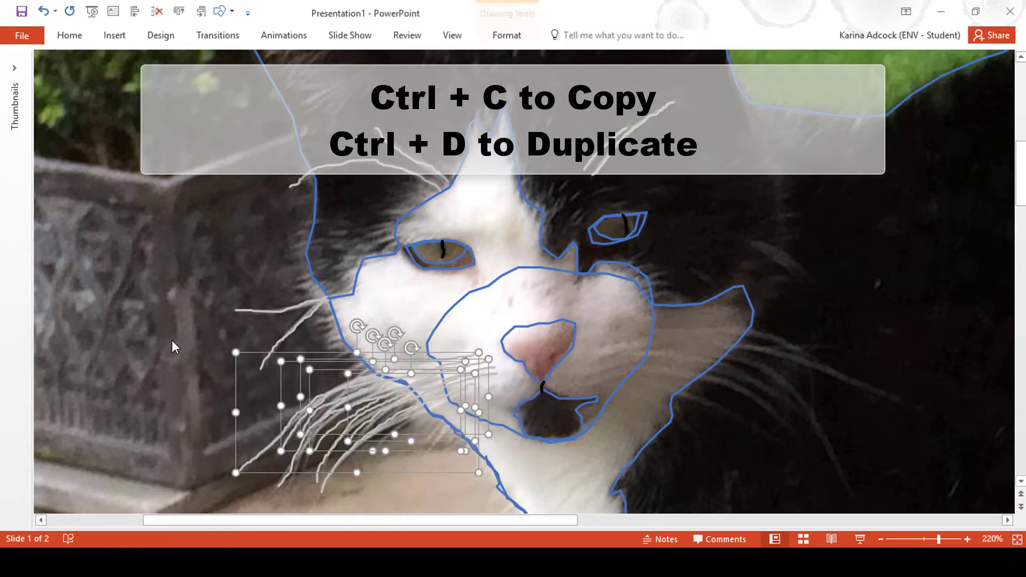
left_click_drag(232, 370, 371, 376)
key("ctrl+d")
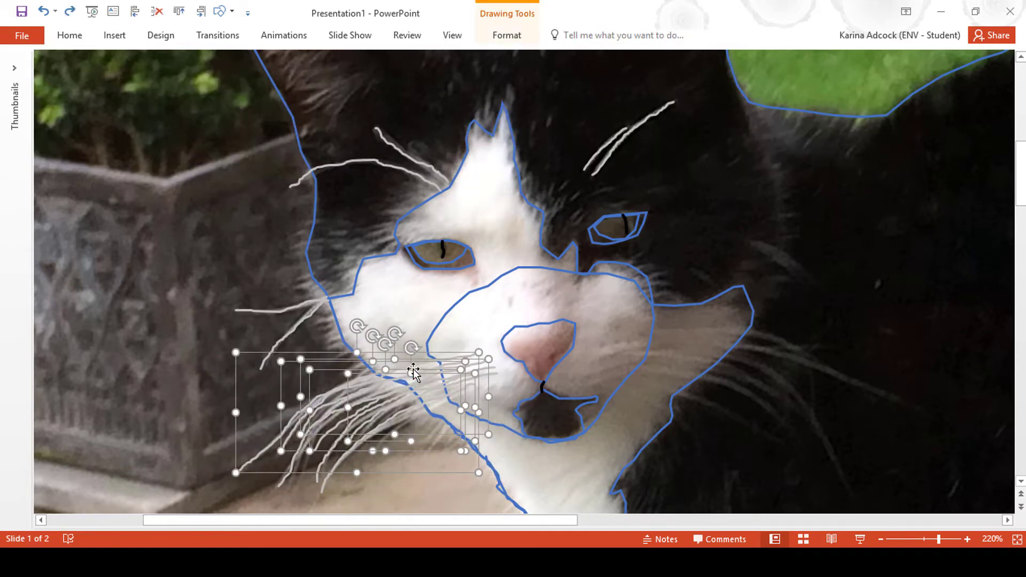
mouse_move(436, 377)
left_mouse_down()
mouse_move(411, 378)
mouse_move(433, 367)
left_mouse_up()
left_click_drag(423, 457, 566, 431)
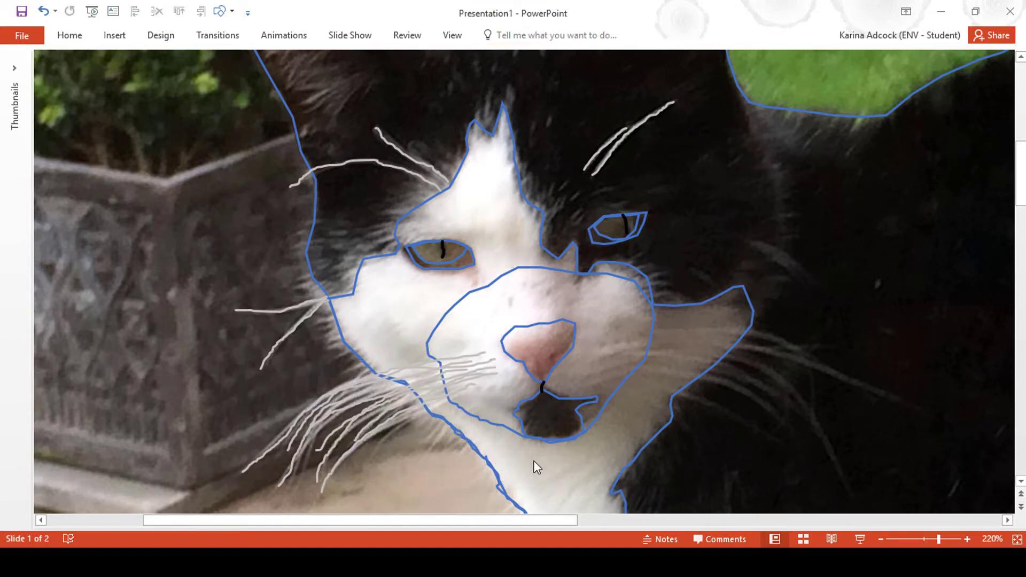
Step: Trace the first few Scribble whiskers across the right cheek, one extending out to the right edge
left_click(221, 11)
left_click(222, 68)
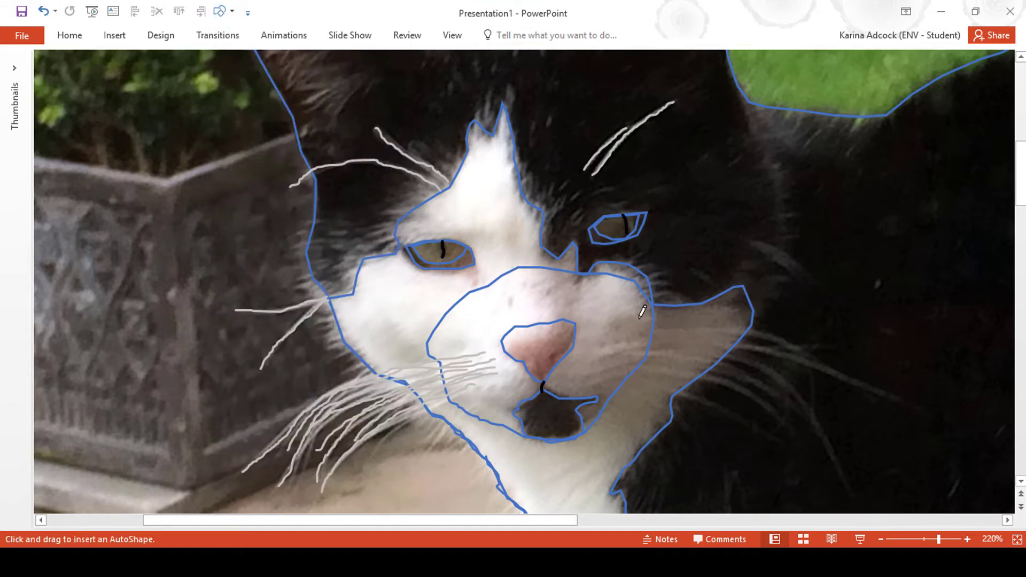
left_click_drag(608, 338, 753, 327)
left_click_drag(823, 353, 821, 358)
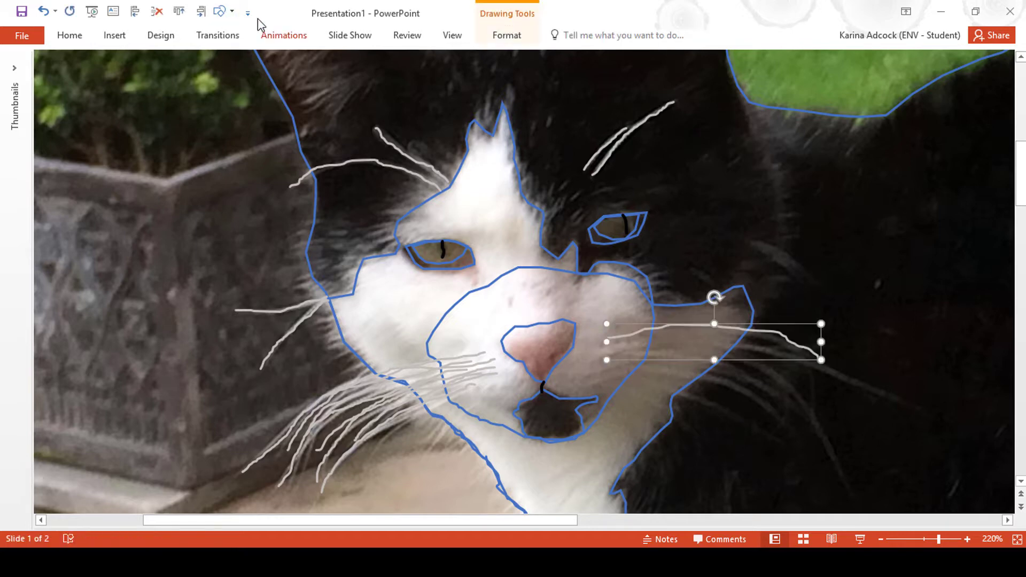
left_click(222, 10)
left_click(219, 62)
left_click(223, 13)
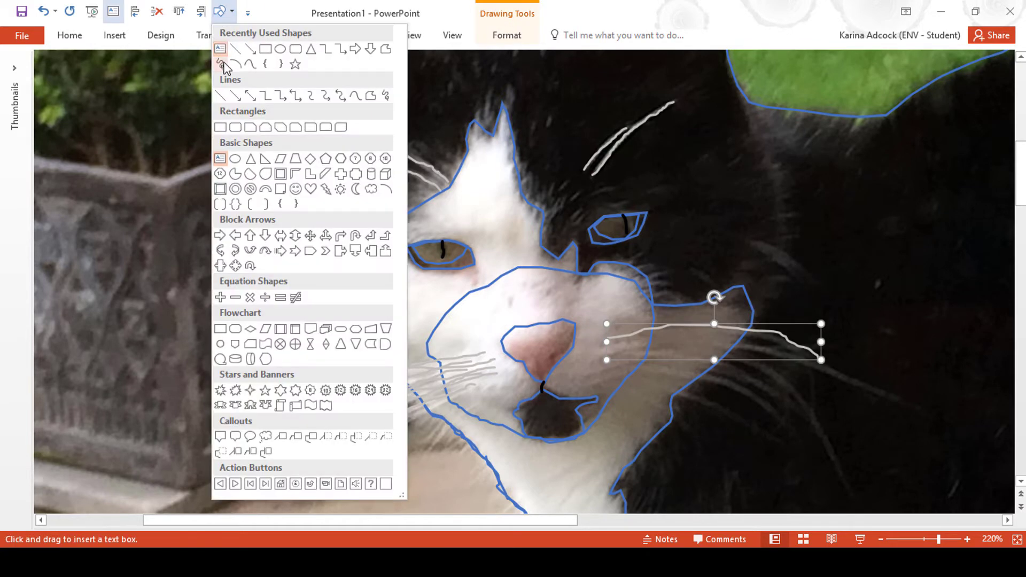
left_click(238, 51)
mouse_move(608, 340)
left_mouse_down()
mouse_move(825, 359)
mouse_move(919, 415)
left_mouse_up()
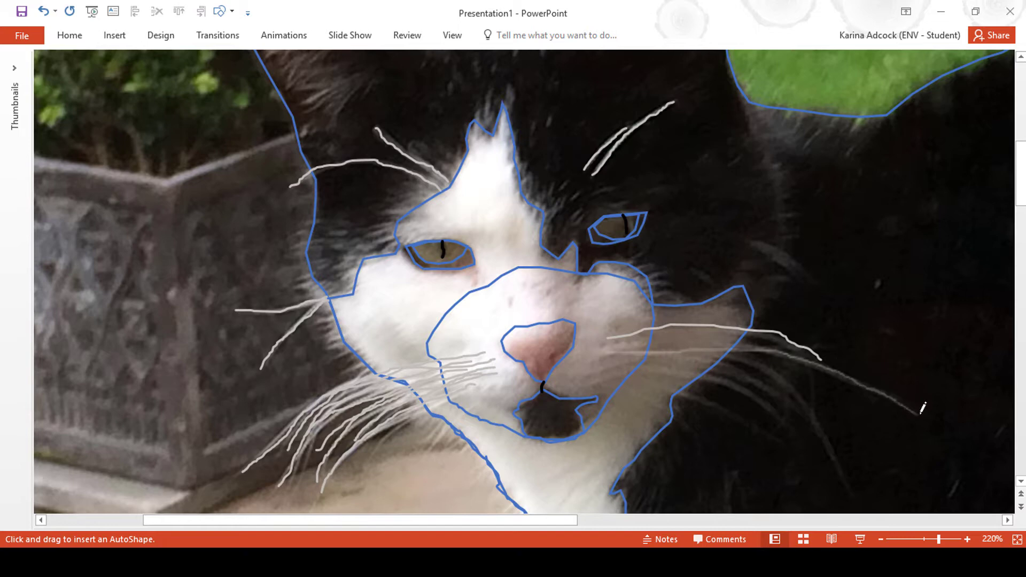
left_click(224, 13)
left_click(222, 50)
left_click_drag(599, 378, 772, 361)
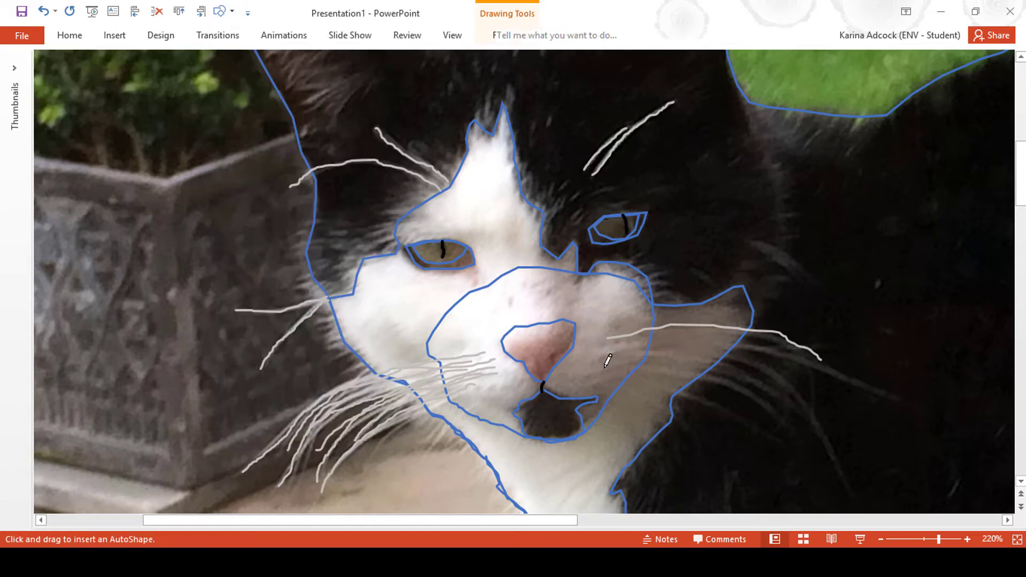
left_click_drag(829, 434, 851, 496)
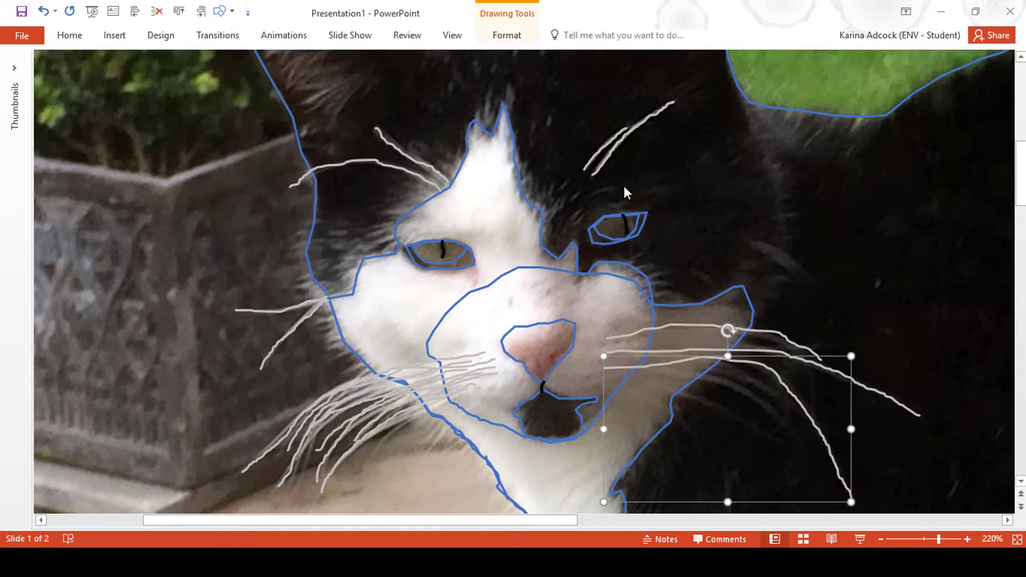
left_click(223, 13)
left_click(222, 50)
left_click_drag(605, 374, 708, 369)
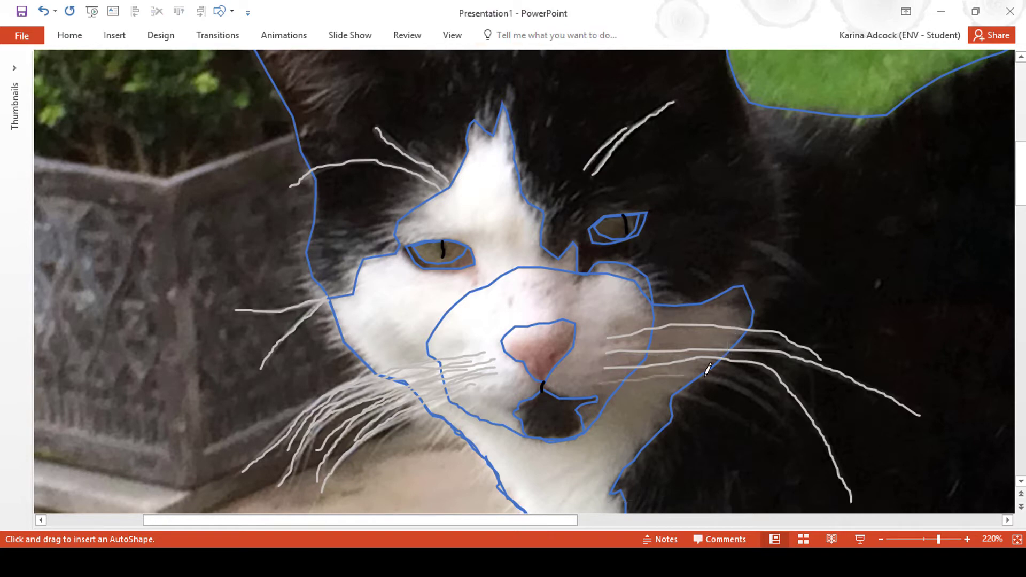
left_click_drag(786, 419, 783, 425)
Step: Trace several more whiskers fanning rightward across the right cheek
left_click(223, 13)
left_click(221, 50)
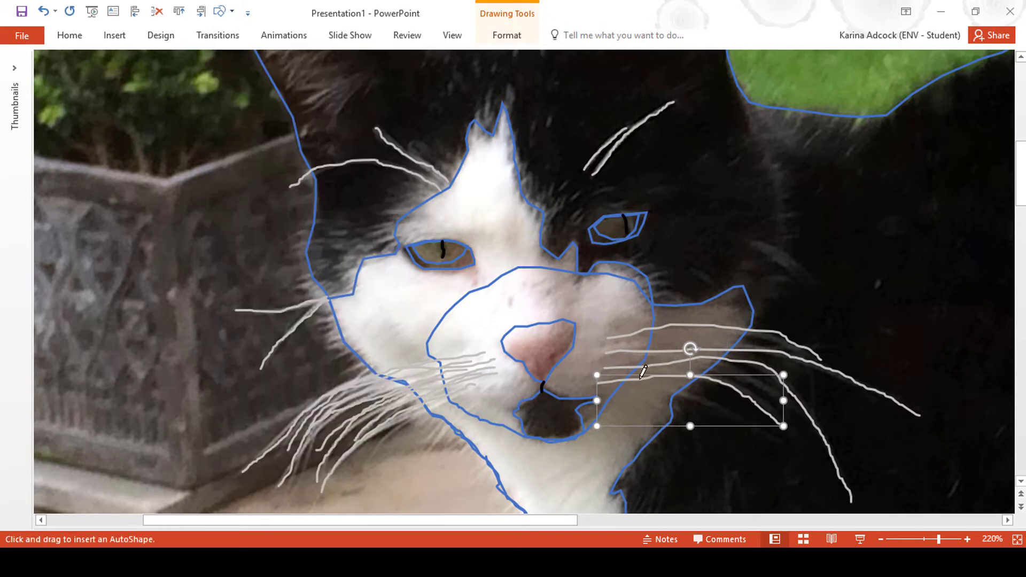
left_click_drag(593, 362, 677, 361)
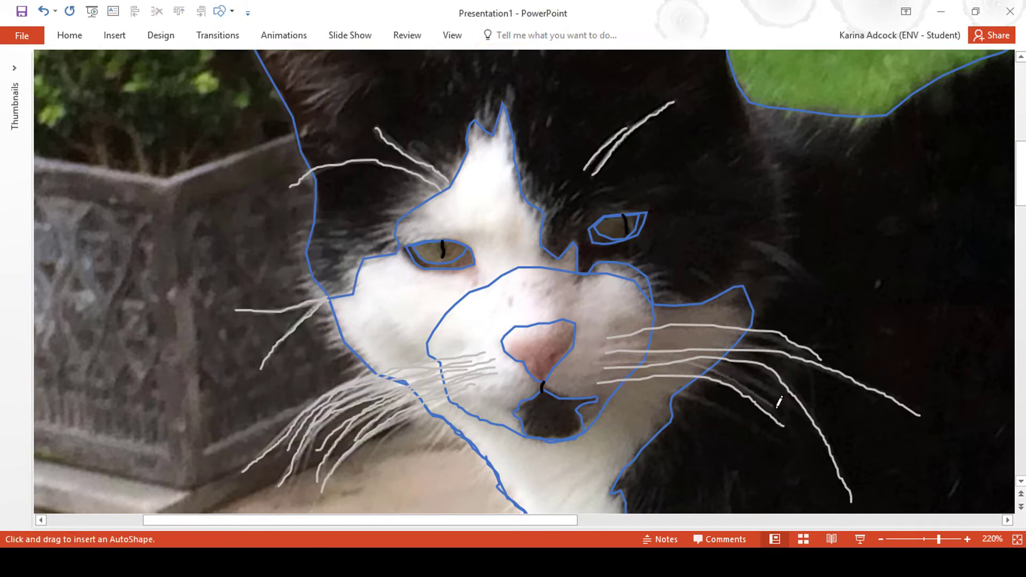
left_click_drag(779, 402, 781, 411)
left_click(224, 13)
left_click(221, 51)
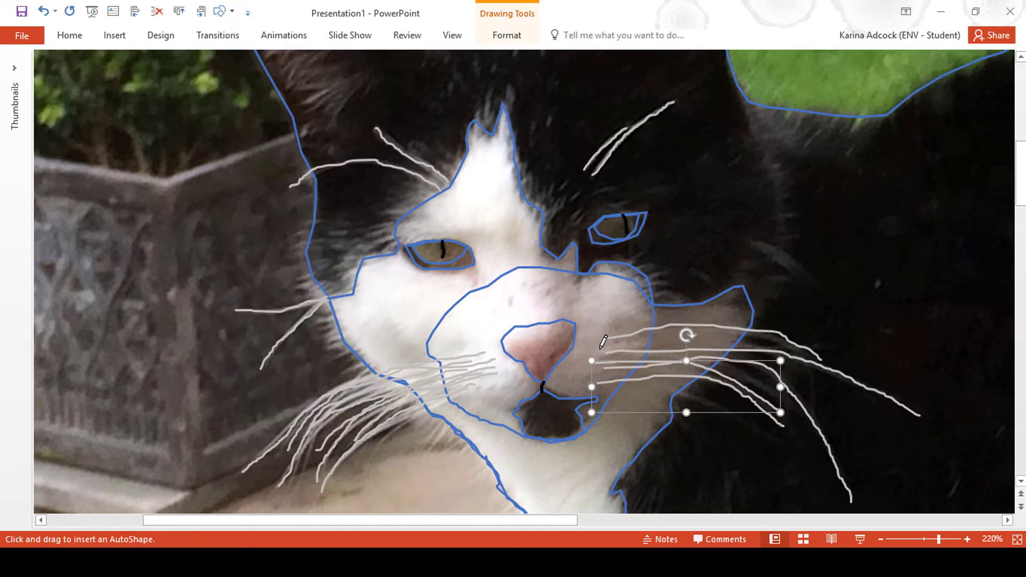
left_click_drag(603, 342, 650, 338)
left_click_drag(796, 373, 793, 377)
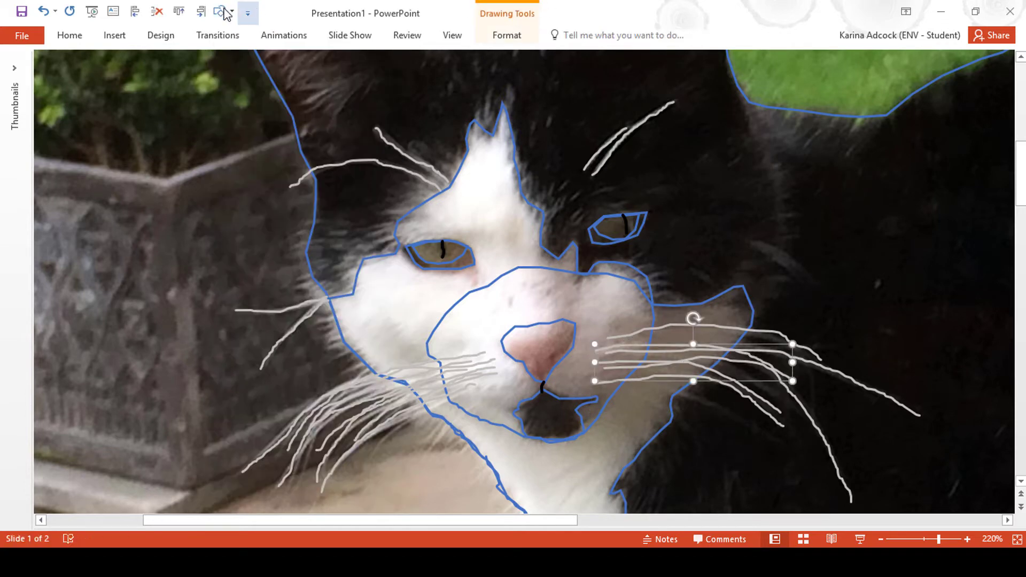
left_click(223, 13)
left_click(221, 50)
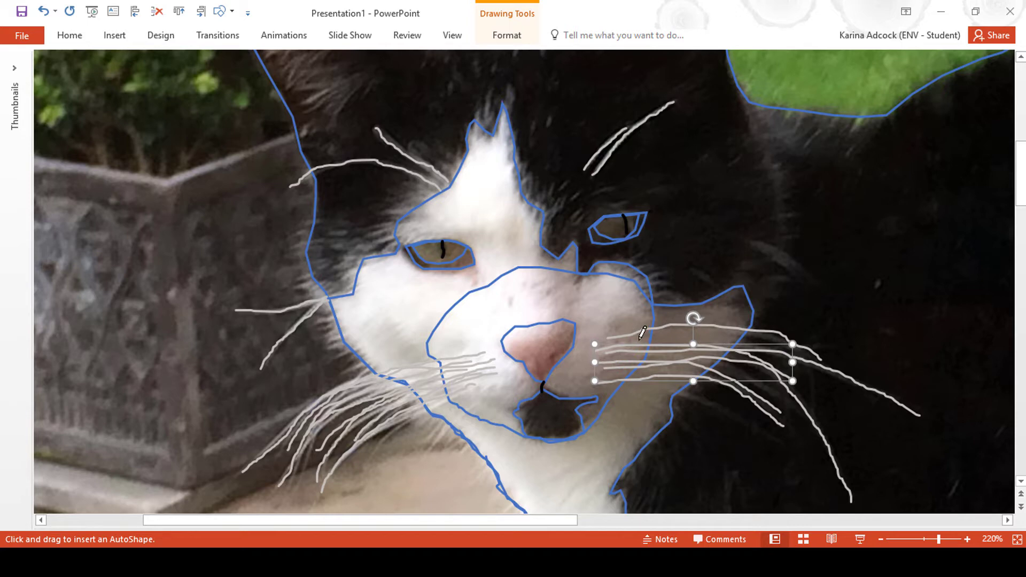
left_click_drag(642, 333, 801, 357)
left_click_drag(856, 398, 854, 404)
left_click(224, 12)
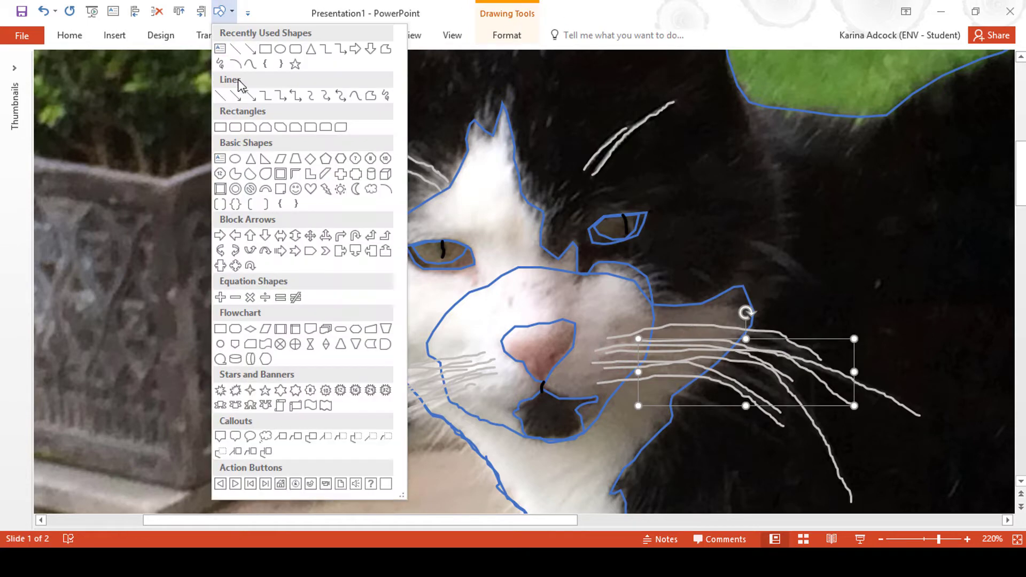
left_click(222, 50)
left_click_drag(601, 372, 689, 386)
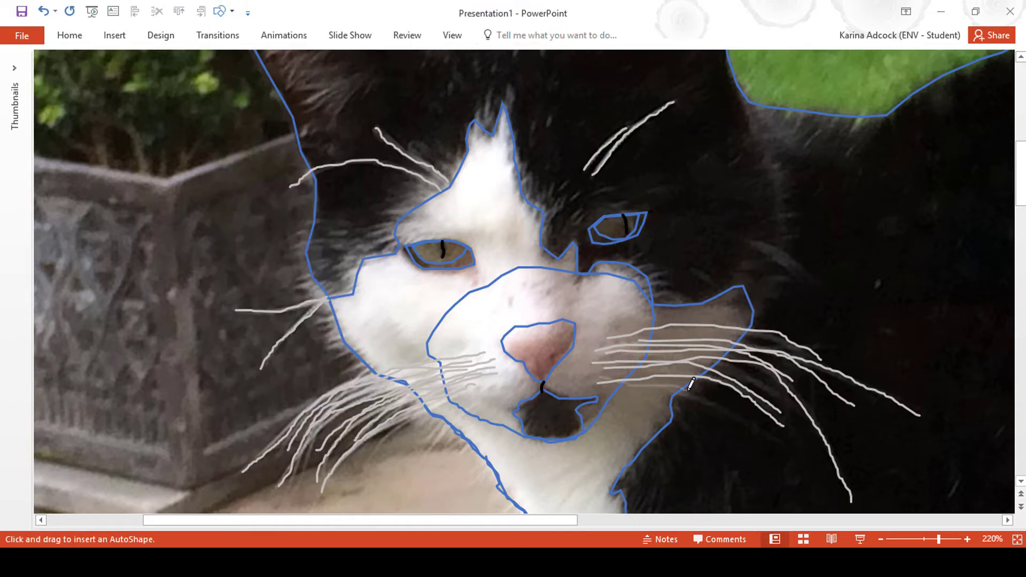
left_click_drag(754, 416, 783, 426)
left_click(224, 13)
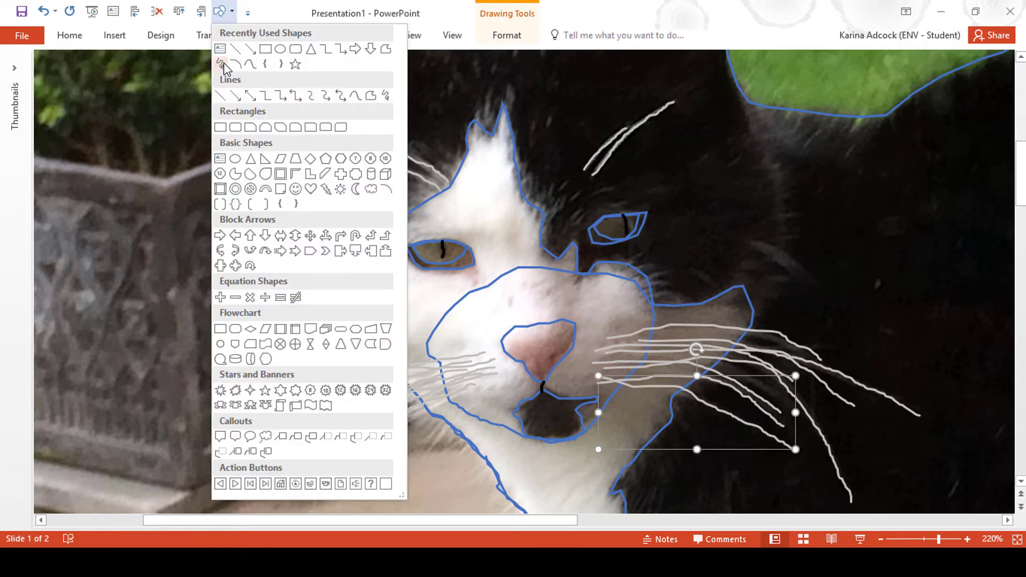
left_click(221, 53)
left_click_drag(624, 357, 776, 392)
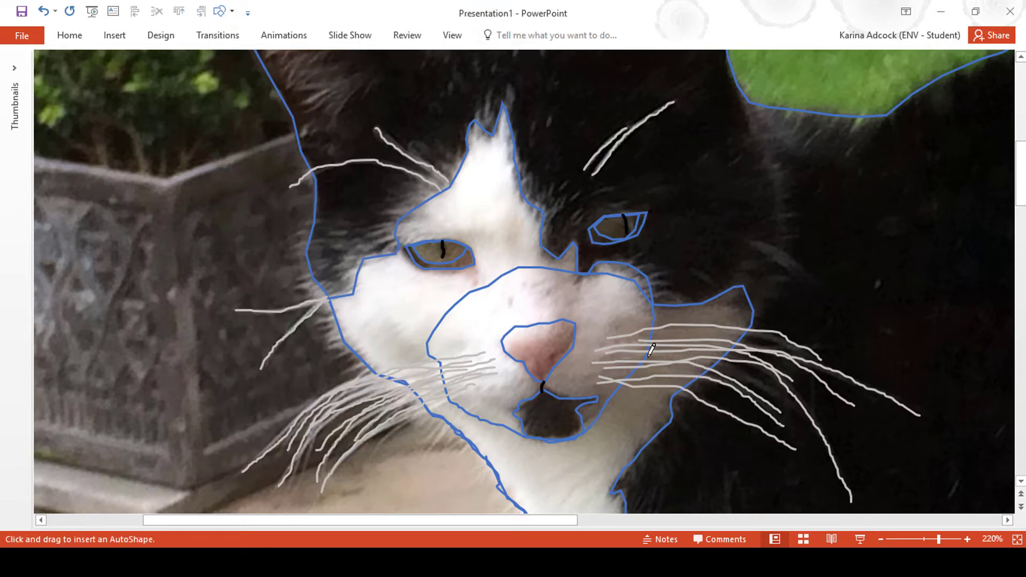
left_click(794, 329)
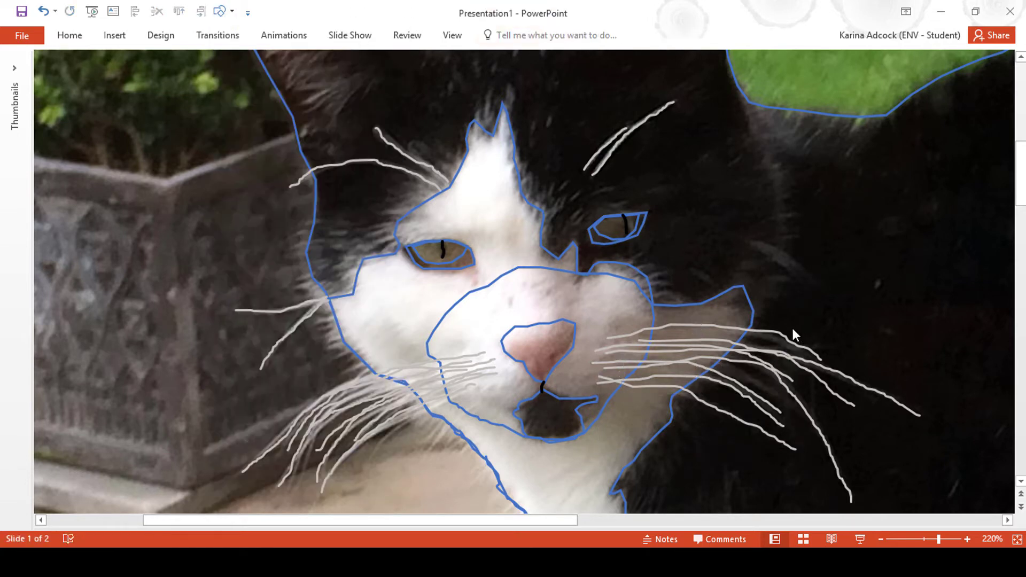
left_click(223, 12)
left_click(222, 54)
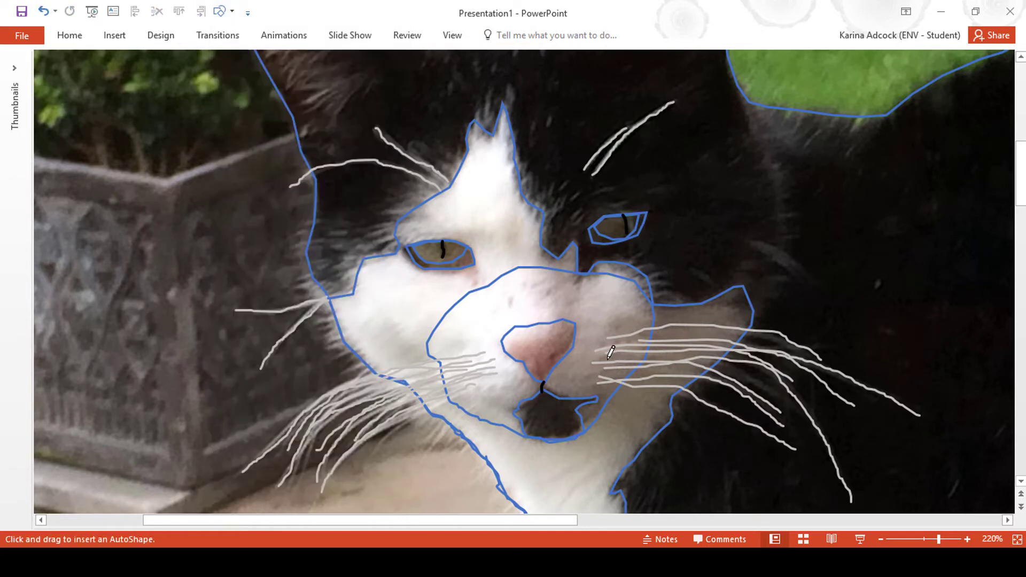
Step: Add another right-cheek whisker, then select all right-cheek whiskers and shift them into position
left_click_drag(628, 354, 791, 390)
left_click(911, 483)
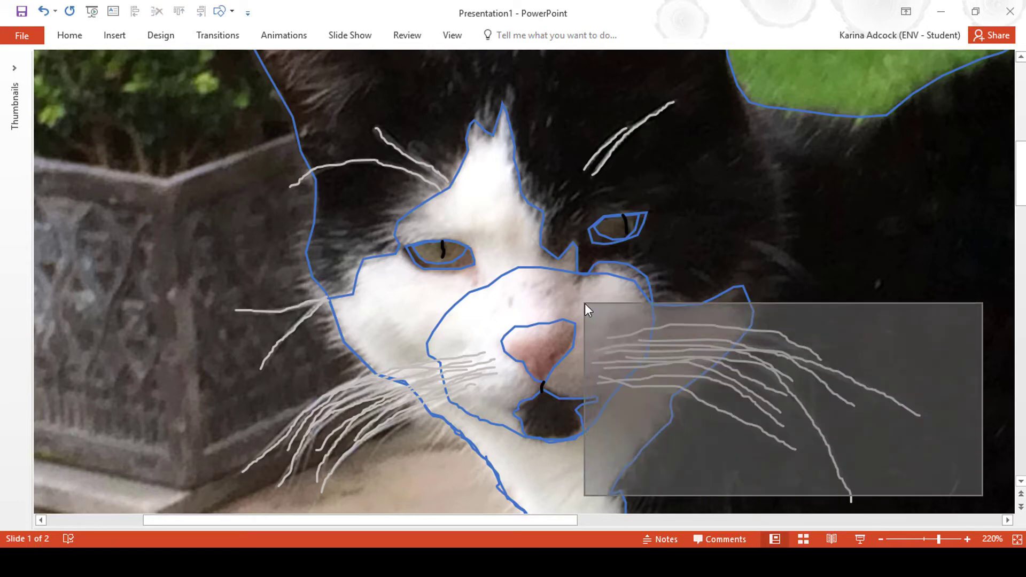
left_click_drag(984, 495, 584, 303)
left_click_drag(764, 347, 734, 365)
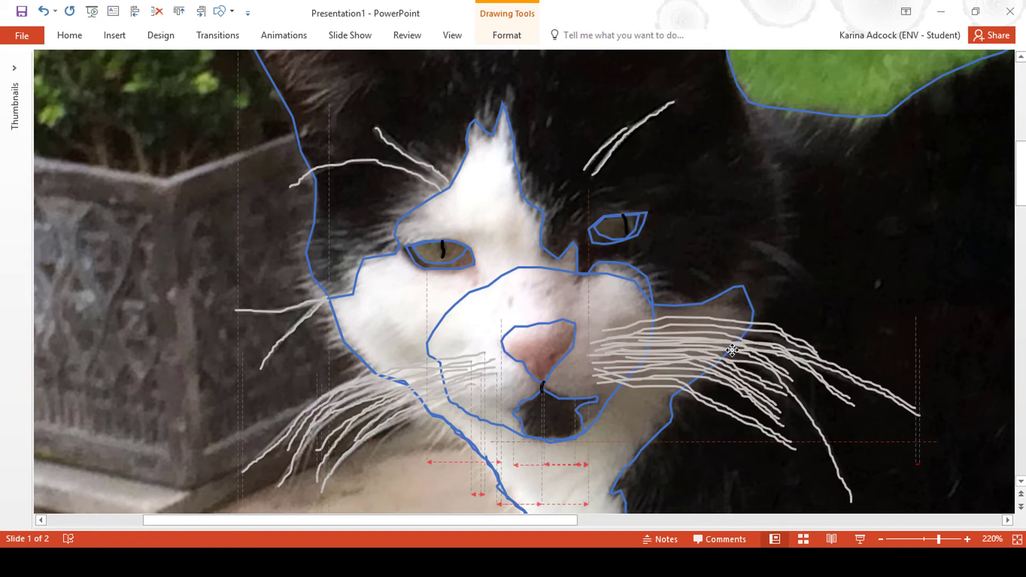
left_click_drag(733, 365, 729, 359)
mouse_move(742, 299)
left_mouse_down()
mouse_move(719, 377)
mouse_move(775, 363)
left_mouse_up()
left_click(878, 241)
left_click(871, 305)
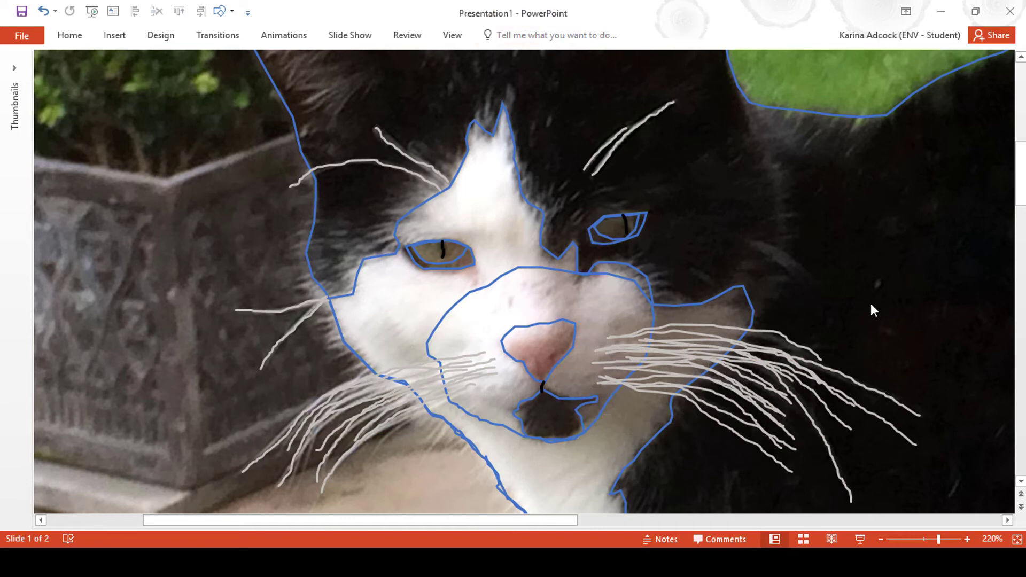
Step: Draw one more Scribble whisker across the right cheek
left_click(221, 11)
left_click(218, 59)
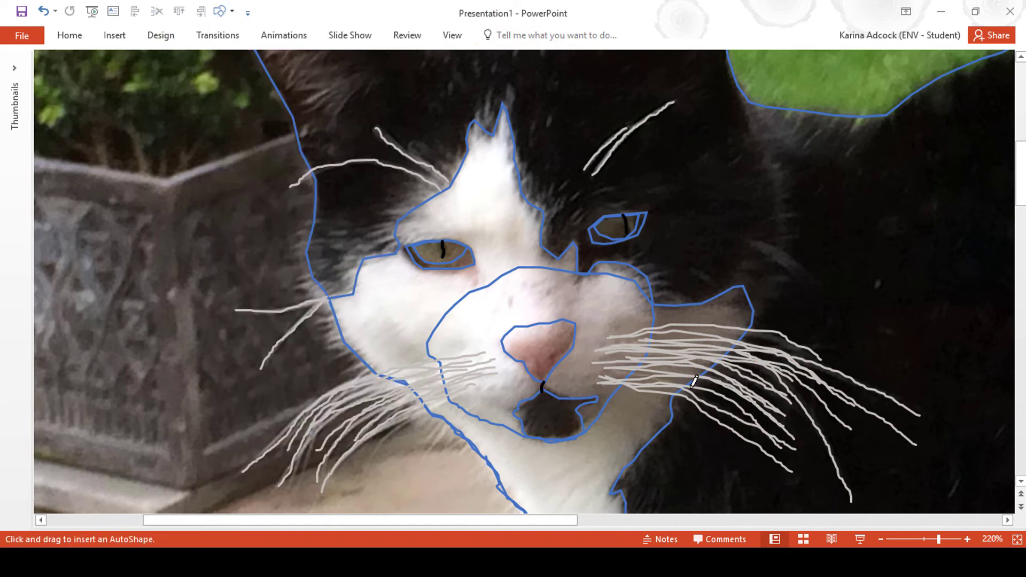
left_click_drag(694, 381, 866, 456)
left_click(918, 295)
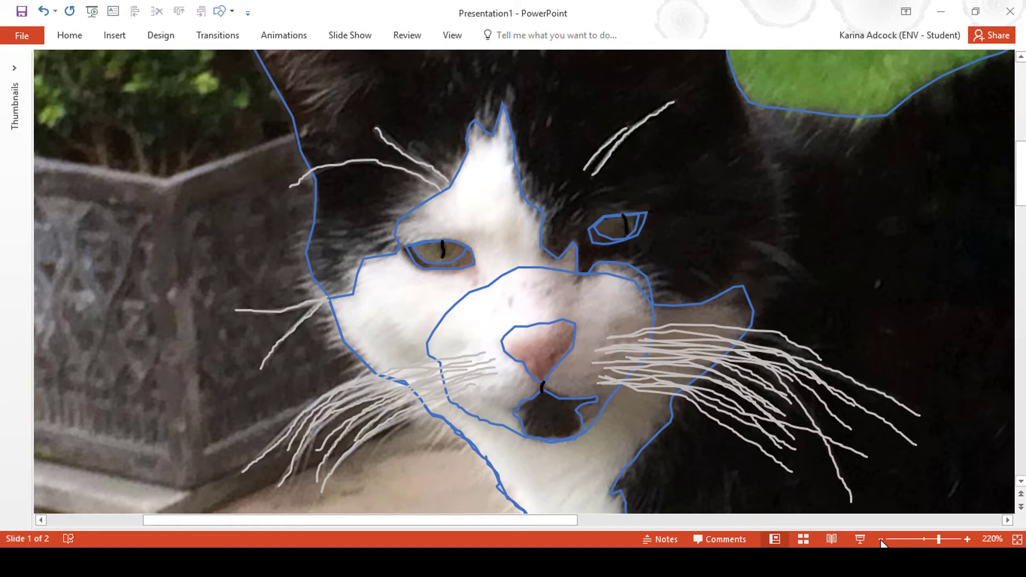
Step: Give the nose a black outline and a pink fill sampled from the photo
left_click(550, 322)
left_click(494, 37)
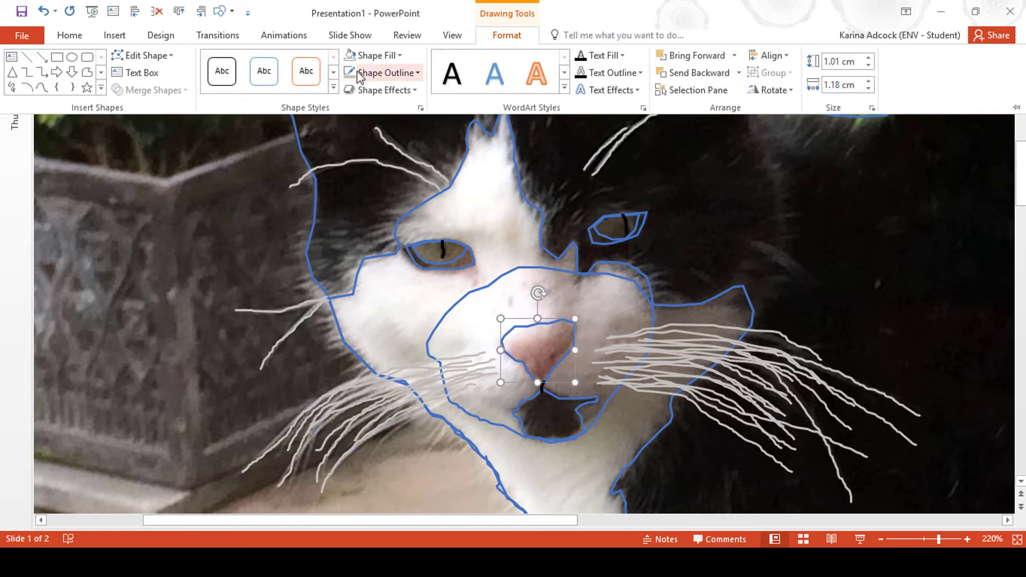
left_click(382, 73)
left_click(366, 107)
left_click(378, 55)
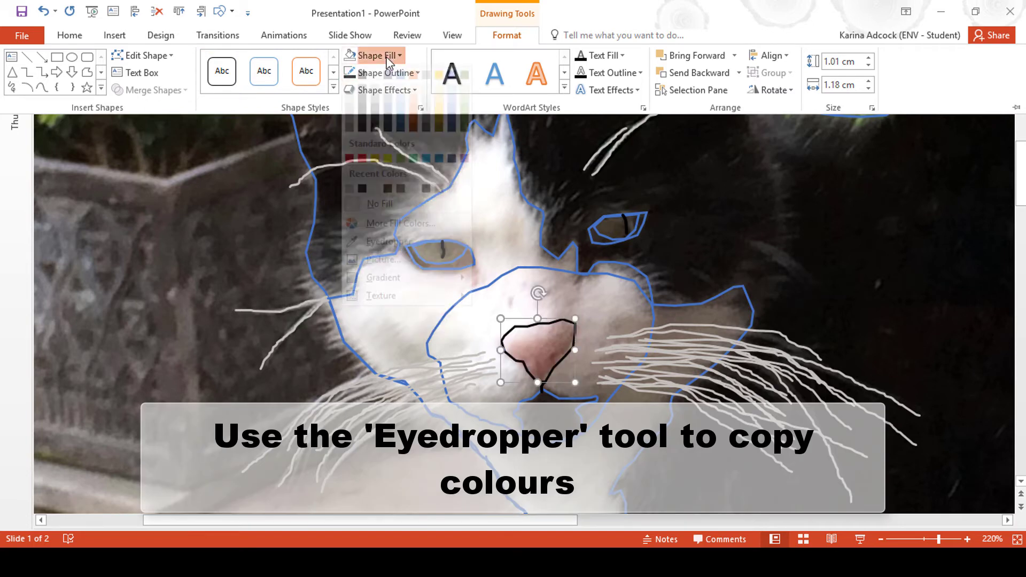
left_click(388, 254)
left_click(522, 342)
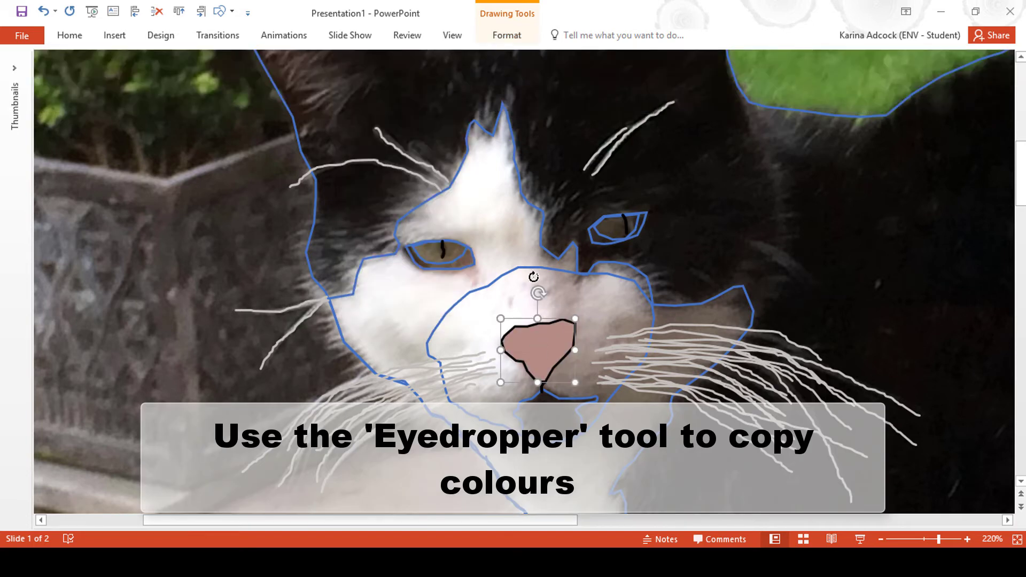
Step: Give the mouth a black outline and a dark fill sampled from the photo
left_click(556, 396)
left_click(487, 42)
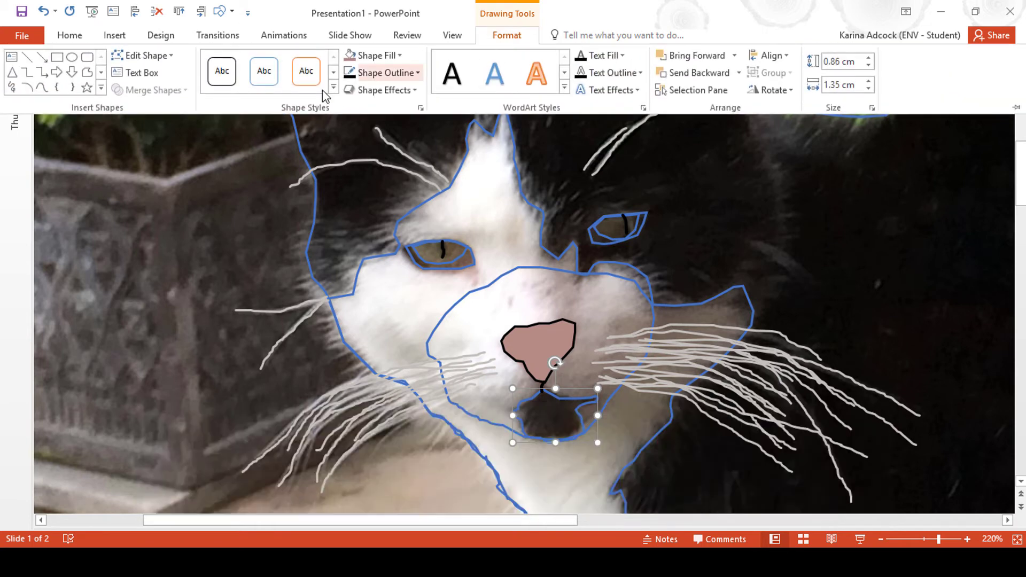
left_click(387, 71)
left_click(376, 53)
left_click(389, 254)
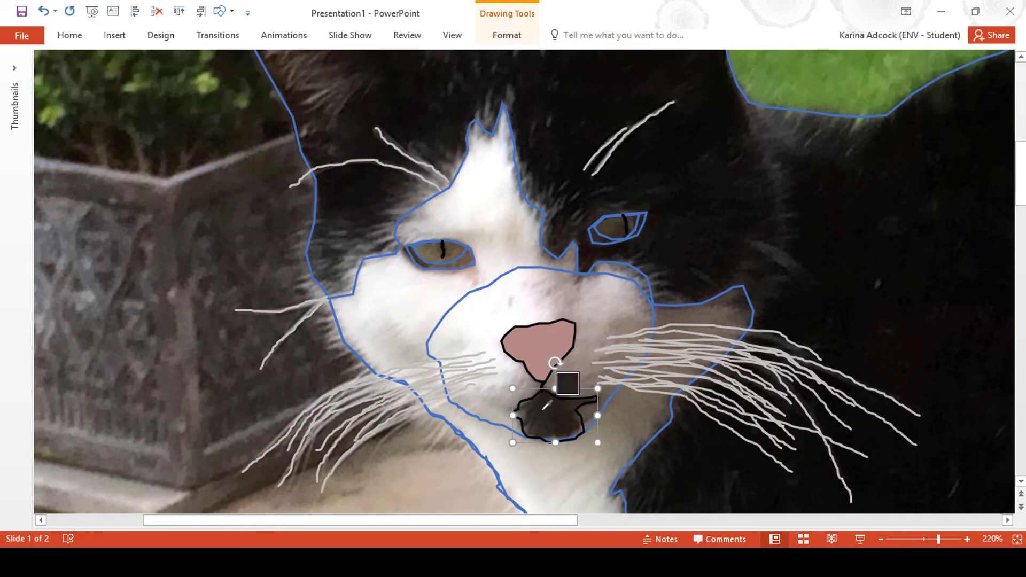
left_click(547, 402)
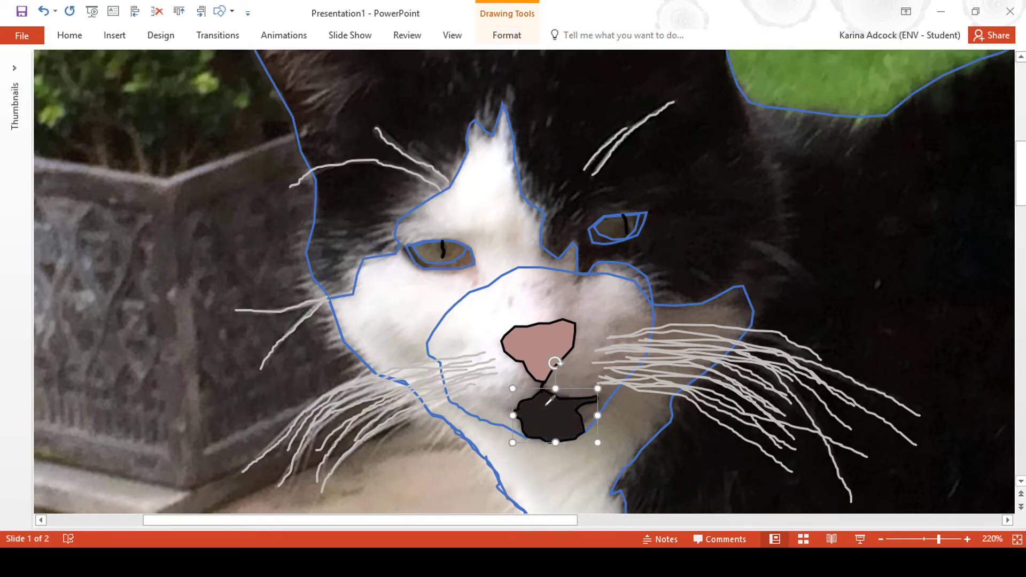
Step: Give the face outline black and fill it with white sampled from the fur
left_click(552, 262)
left_click(505, 36)
left_click(379, 73)
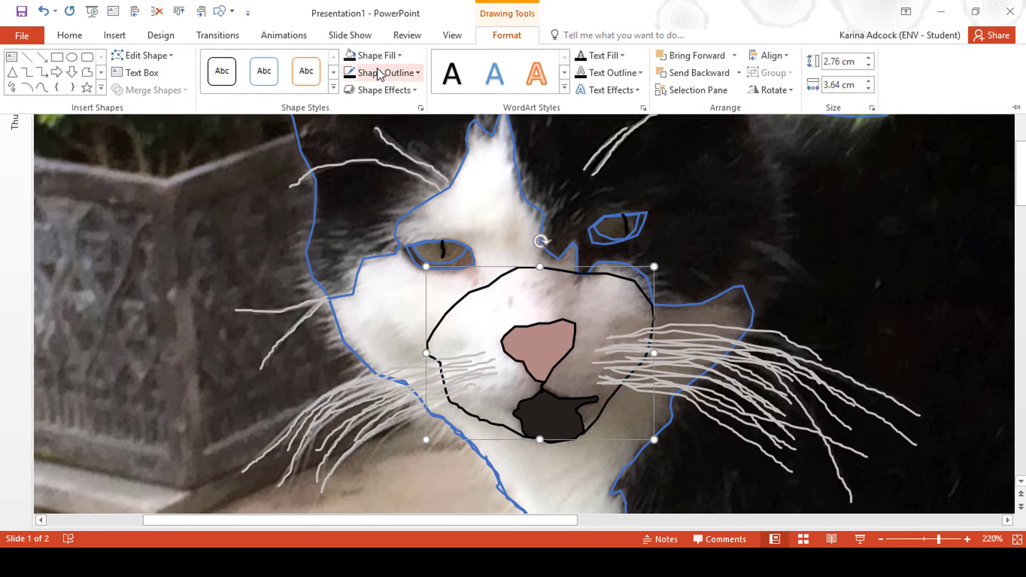
left_click(377, 54)
left_click(388, 254)
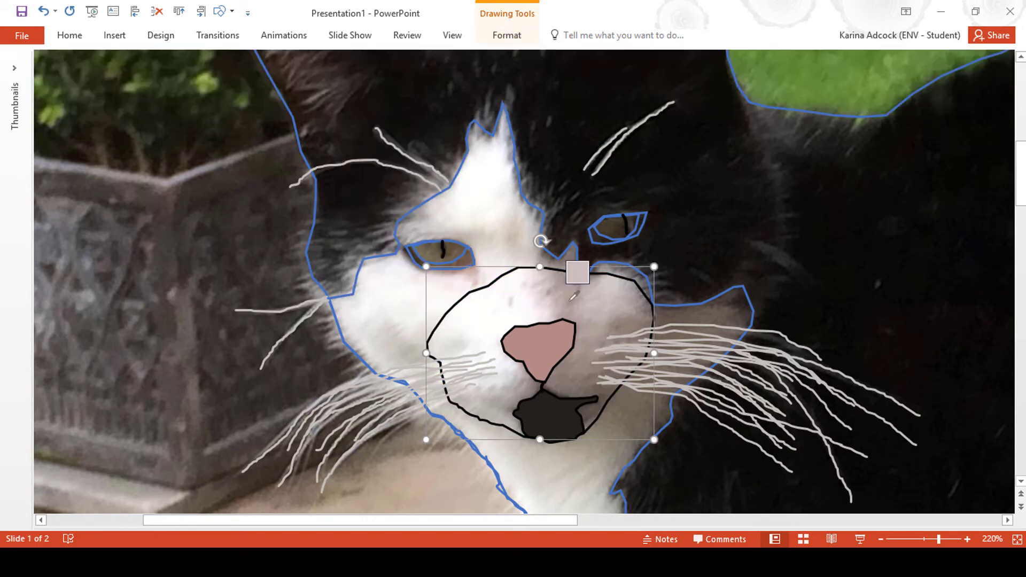
left_click(484, 317)
Step: Fill the left eye with a greyish-brown sampled from the photo using the eyedropper
left_click(466, 252)
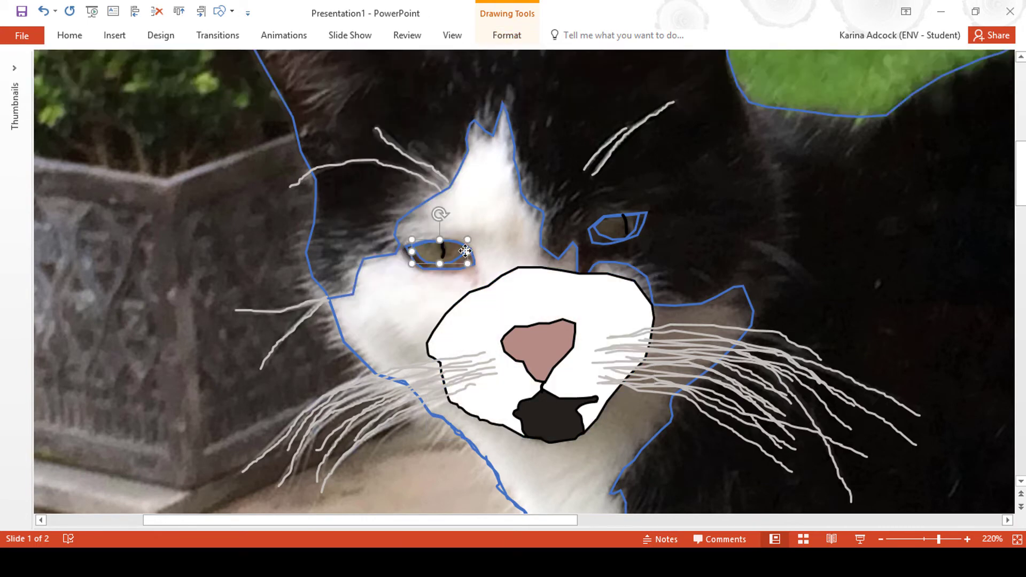
left_click(510, 40)
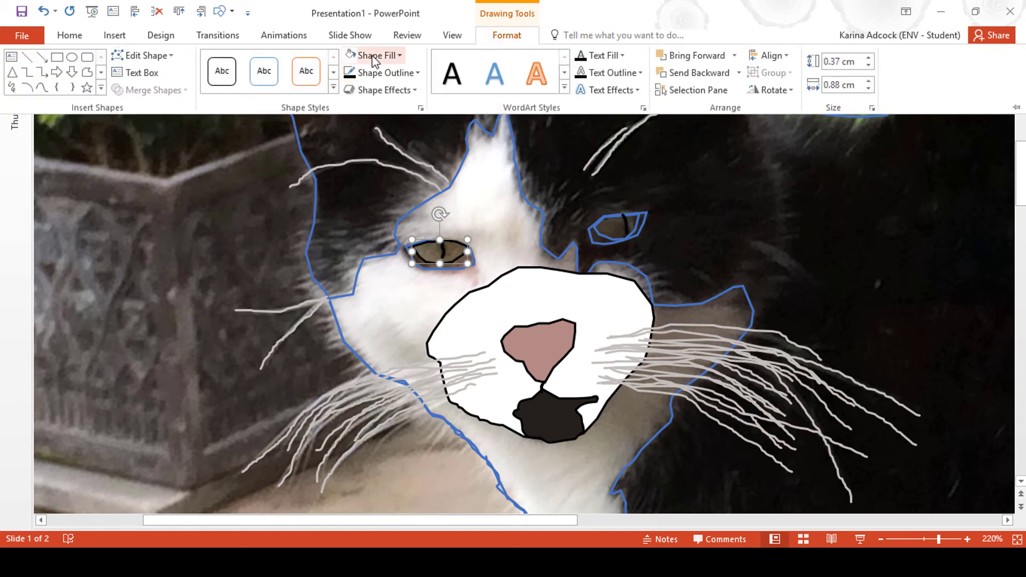
left_click(374, 54)
left_click(393, 252)
left_click(451, 251)
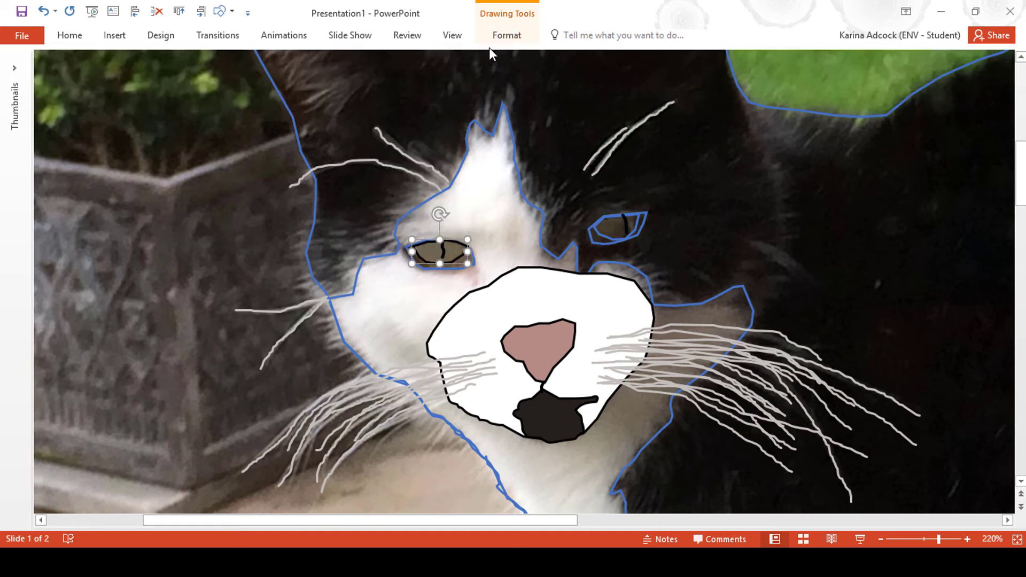
left_click(506, 35)
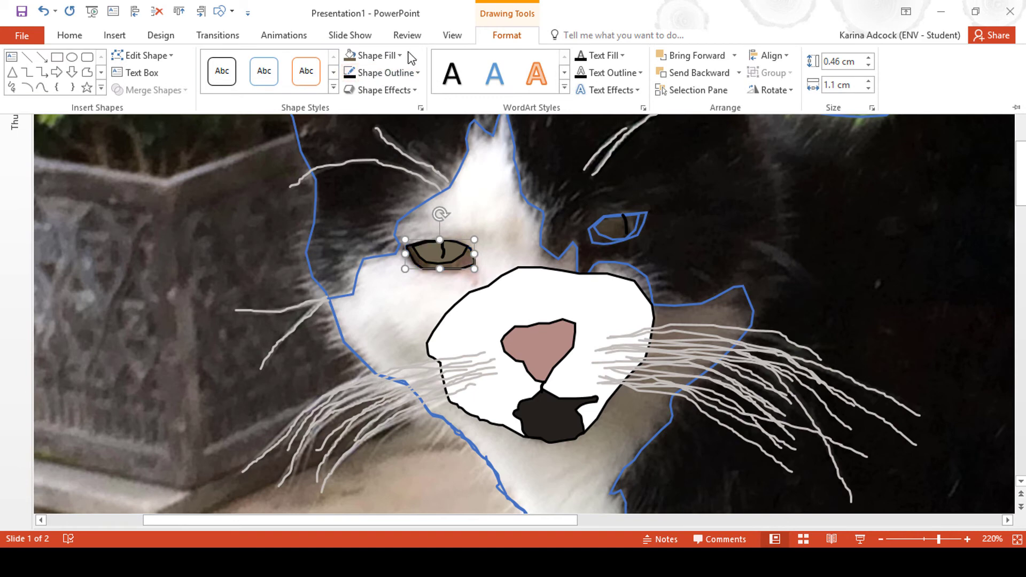
left_click(398, 55)
left_click(389, 256)
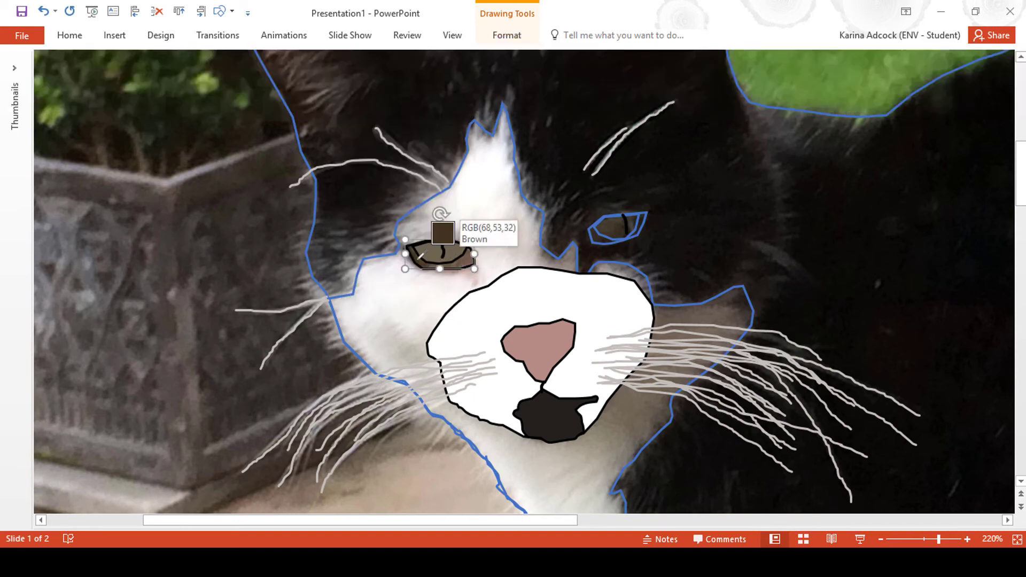
left_click(432, 244)
Step: Fill the right eye with the same brown by sampling the left eye
left_click(639, 211)
left_click(506, 35)
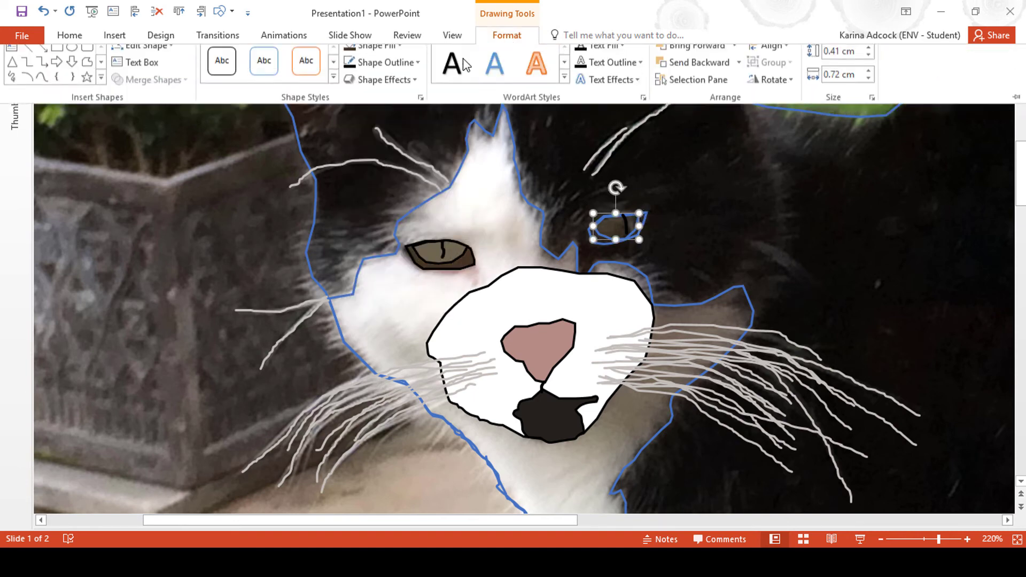
left_click(378, 55)
left_click(390, 252)
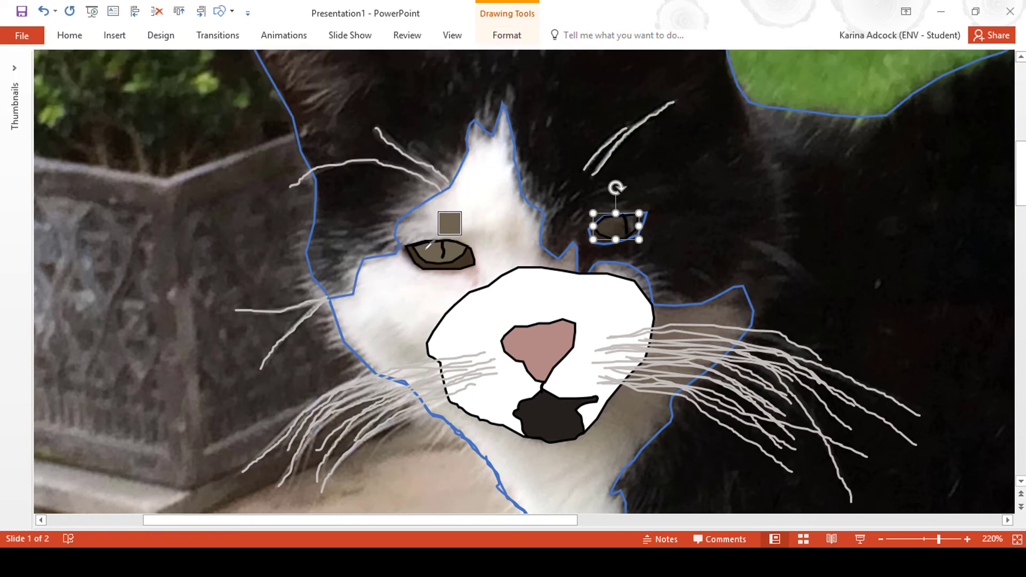
left_click(432, 244)
left_click(506, 35)
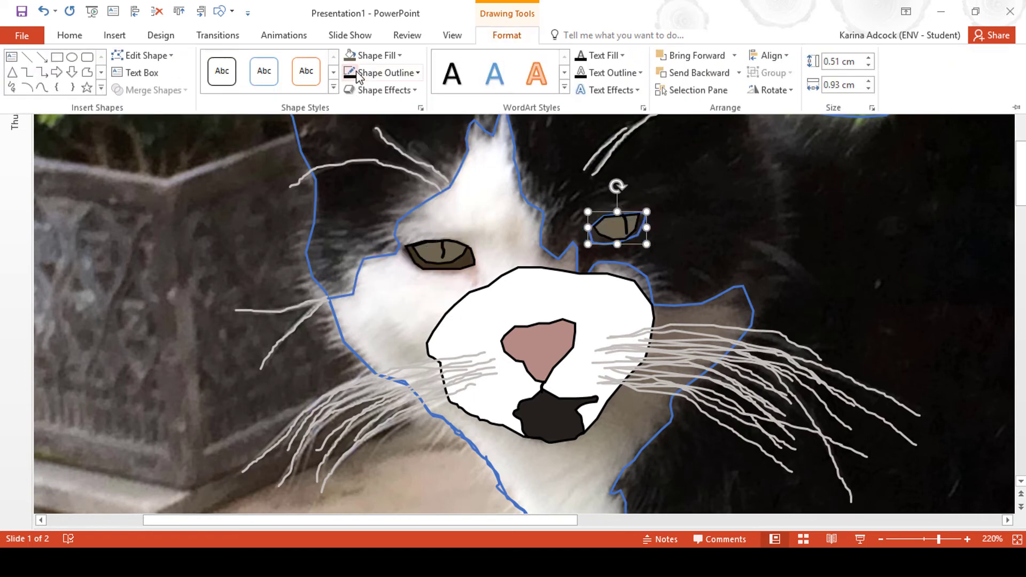
left_click(373, 55)
left_click(389, 256)
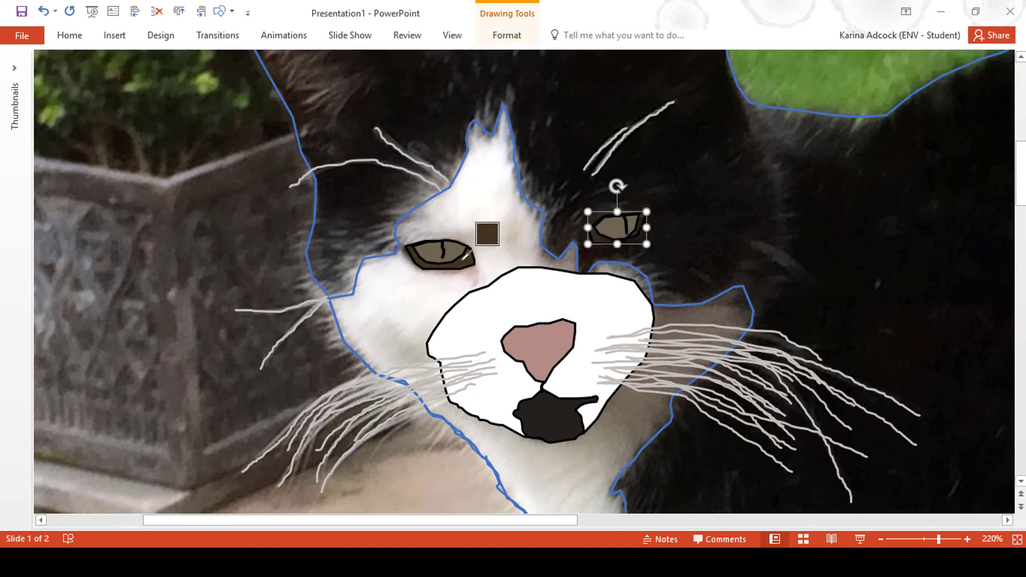
left_click(444, 251)
left_click(641, 273)
Step: Fill the face shape with white sampled from the muzzle
left_click(506, 34)
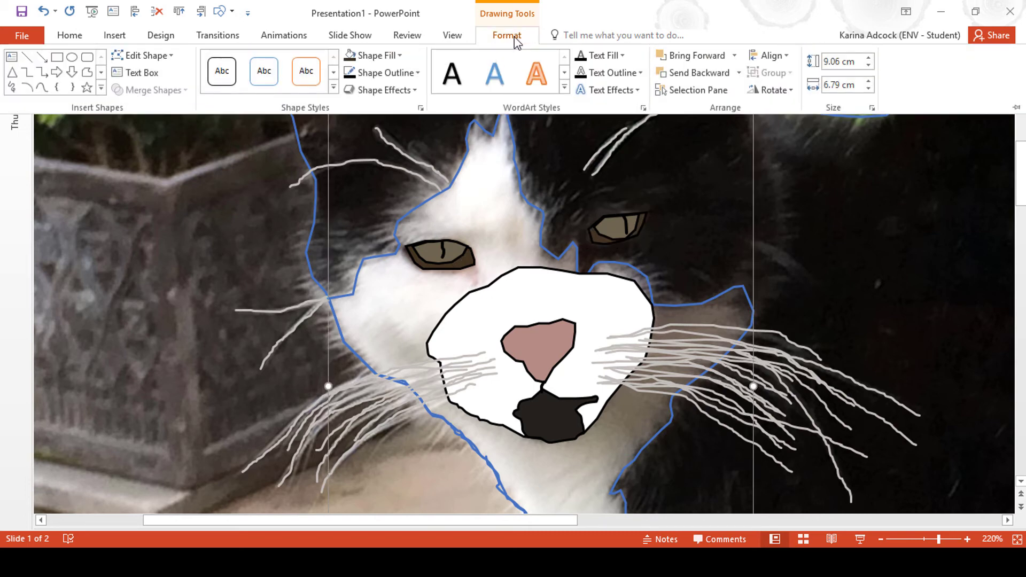
left_click(373, 56)
left_click(389, 255)
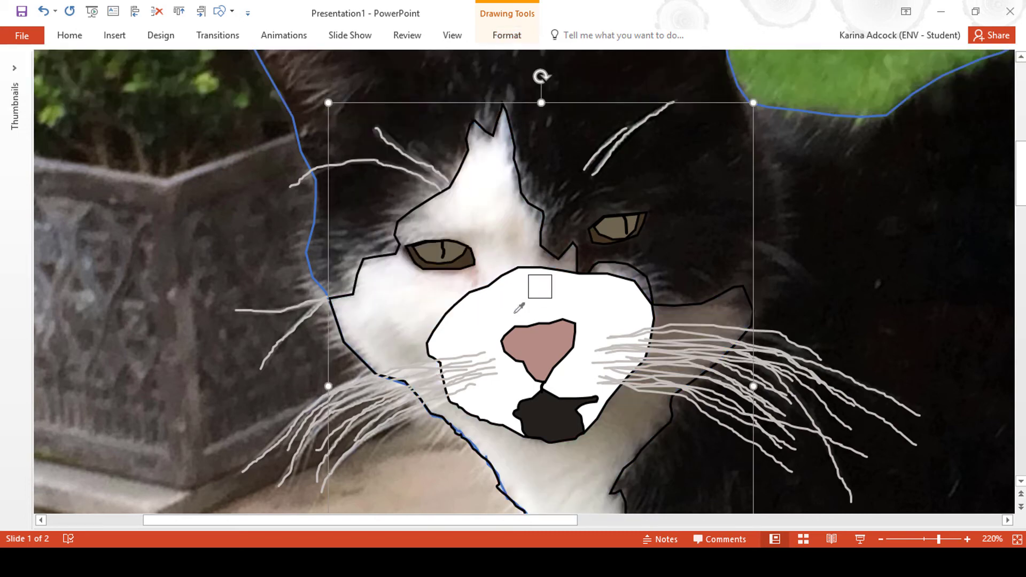
Step: Fill the cat body silhouette with the near-black colour sampled from the mouth
left_click(882, 541)
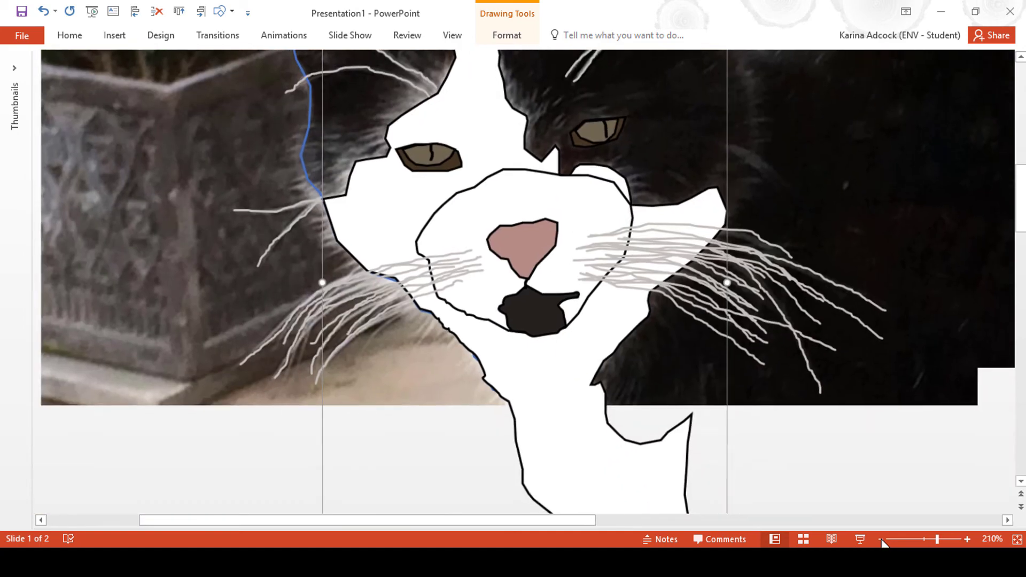
left_click(882, 541)
left_click(882, 541)
left_click(882, 540)
left_click(881, 541)
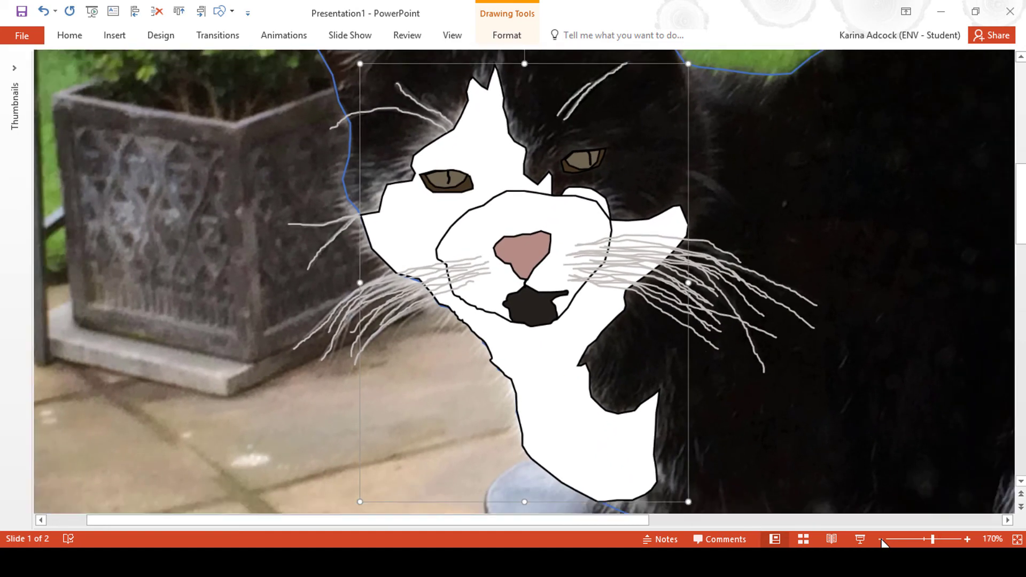
left_click(881, 541)
left_click(881, 541)
left_click(881, 541)
left_click(881, 540)
left_click(881, 541)
left_click(881, 541)
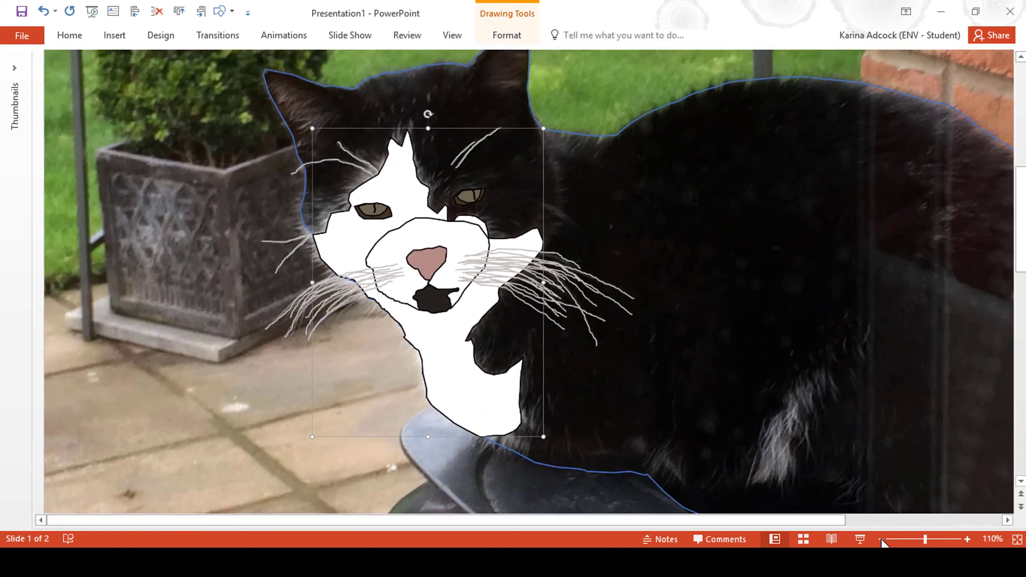
left_click(881, 541)
left_click(881, 540)
left_click(924, 539)
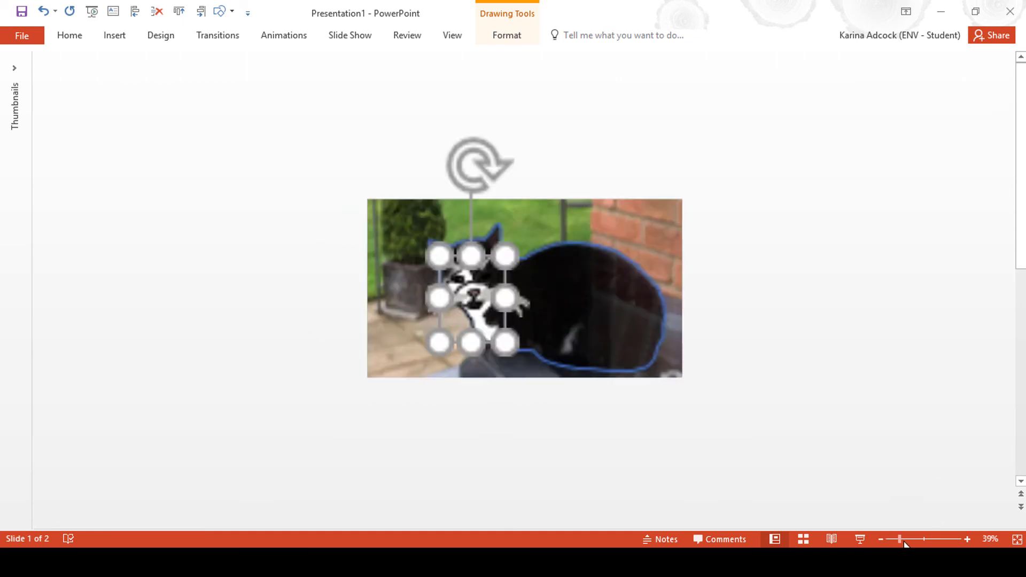
left_click(490, 165)
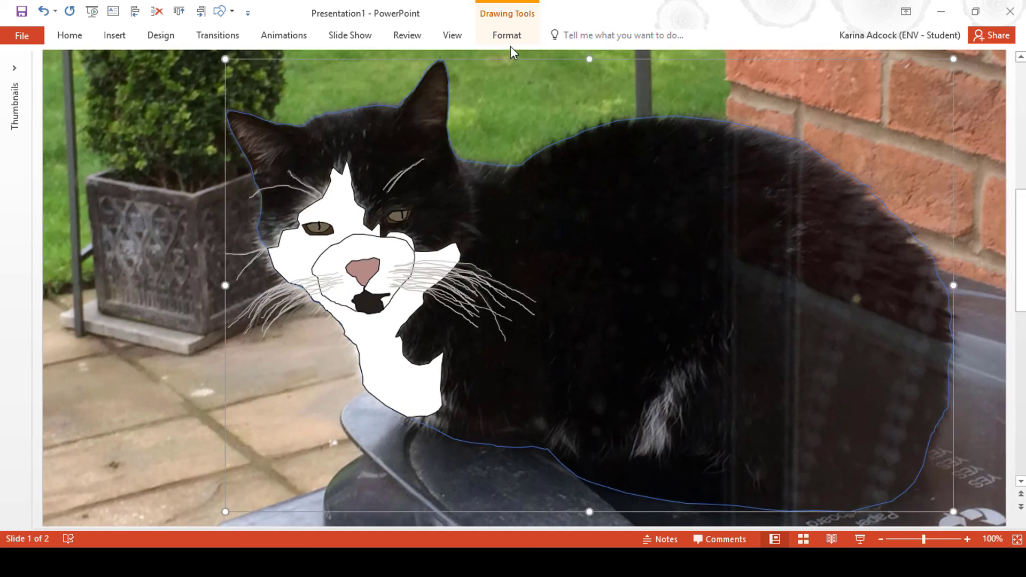
left_click(507, 36)
left_click(376, 56)
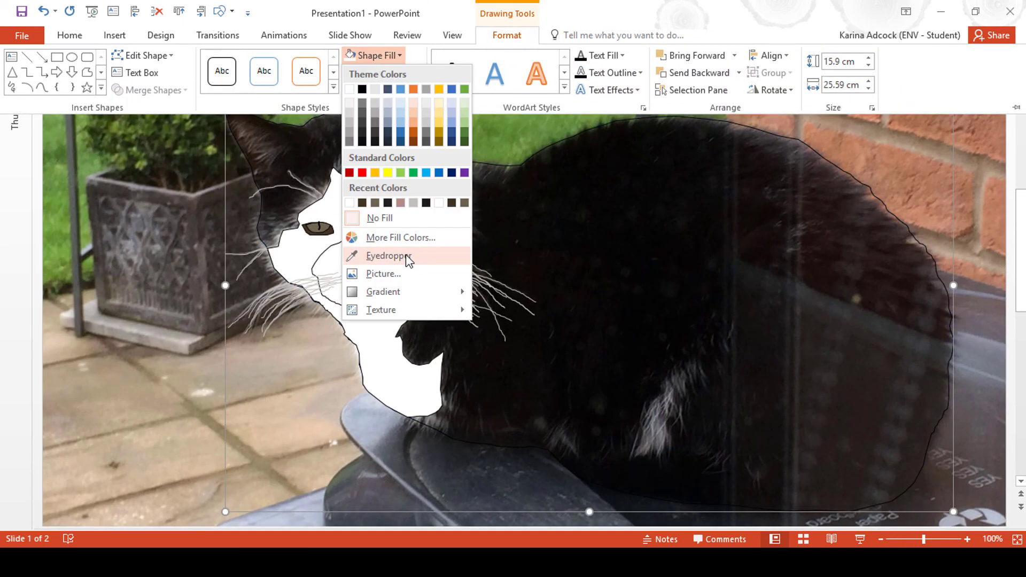
left_click(395, 254)
left_click(356, 214)
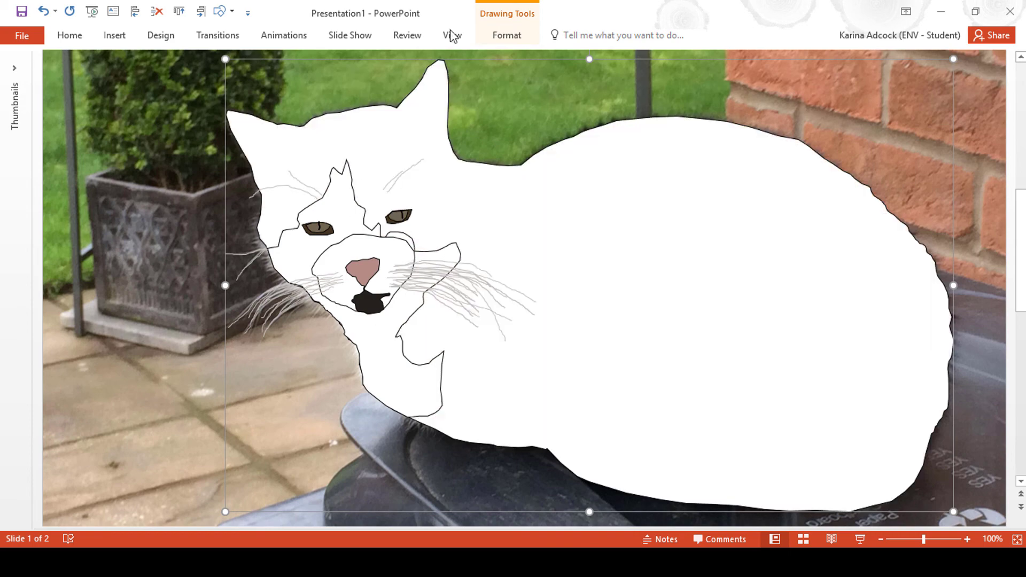
left_click(506, 35)
left_click(378, 84)
left_click(395, 254)
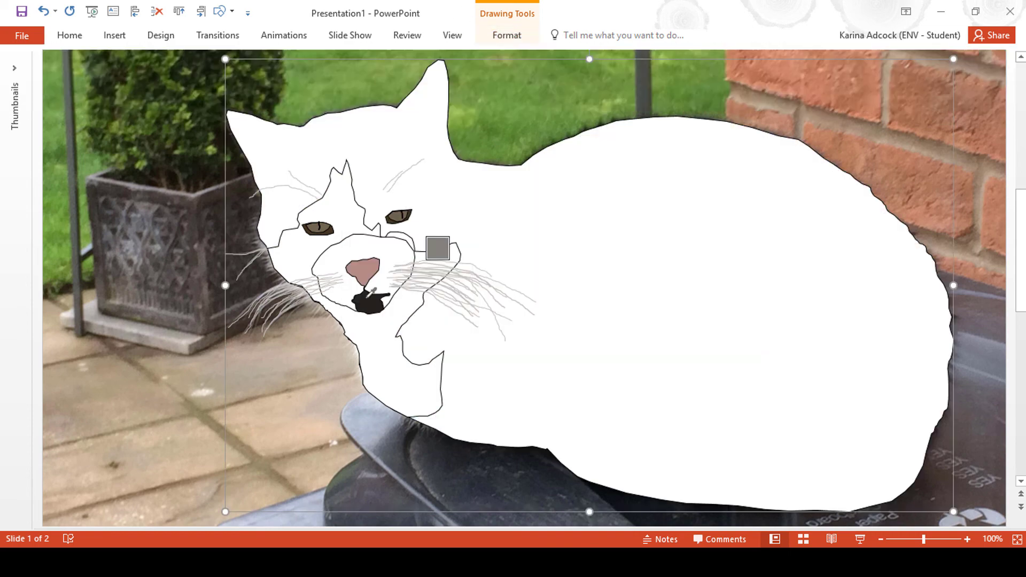
left_click(368, 295)
Step: Set the slide background to a solid white fill to hide the photo
left_click(85, 228)
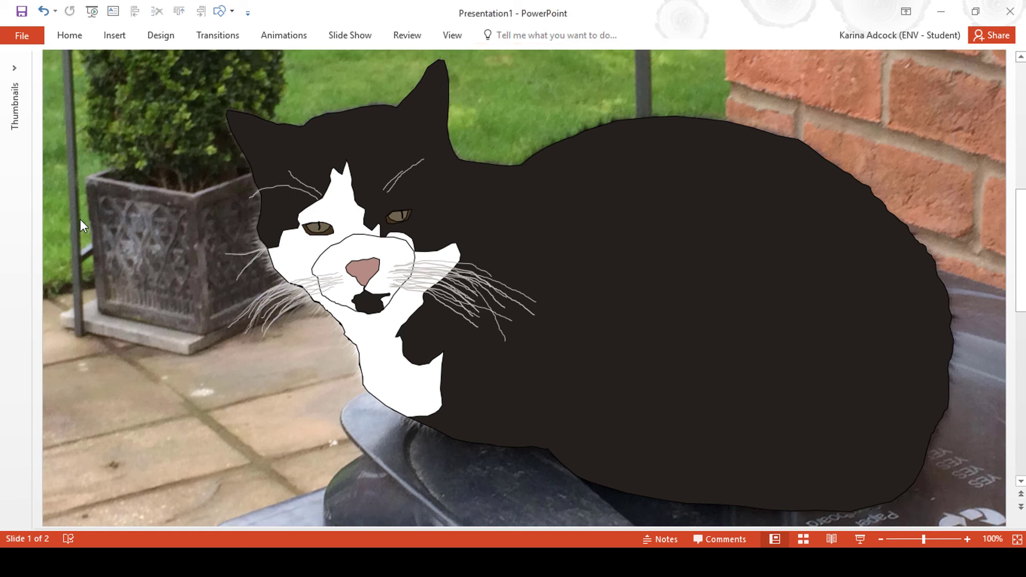
right_click(149, 133)
left_click(193, 284)
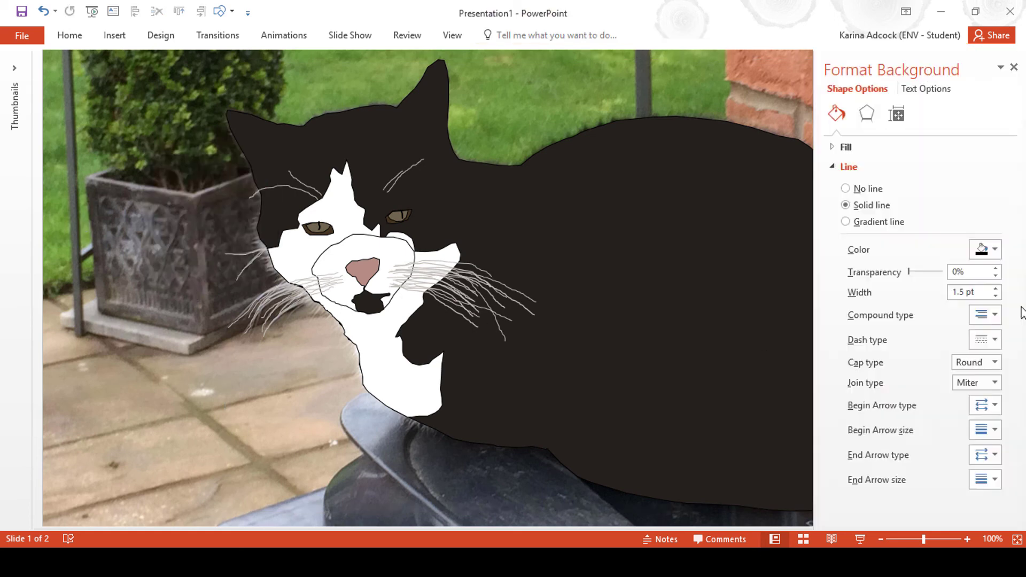
left_click(845, 147)
left_click(984, 242)
left_click(903, 292)
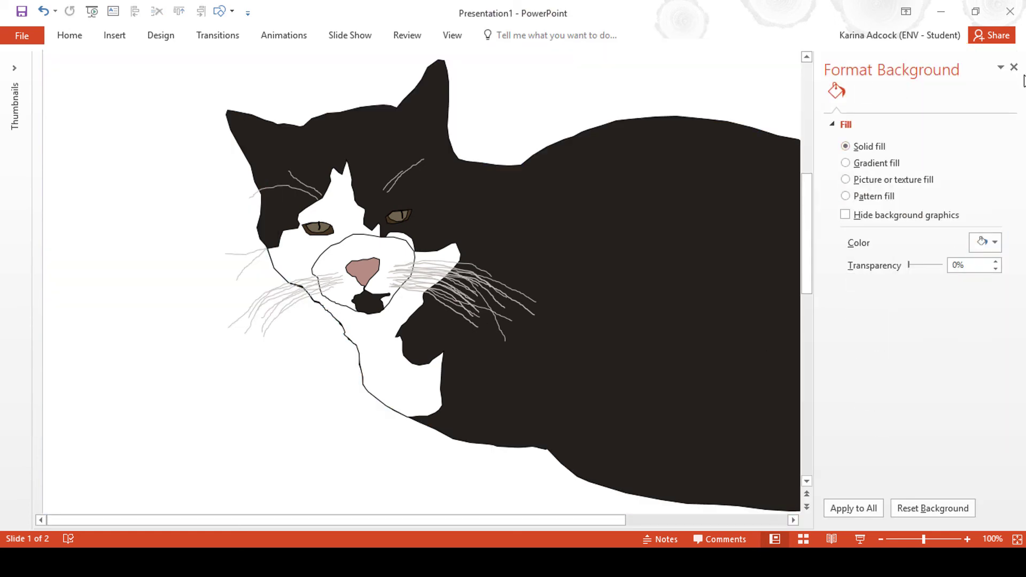
left_click(1013, 67)
Step: Compare the drawing on slide 1 with the original photo on slide 2
left_click(15, 67)
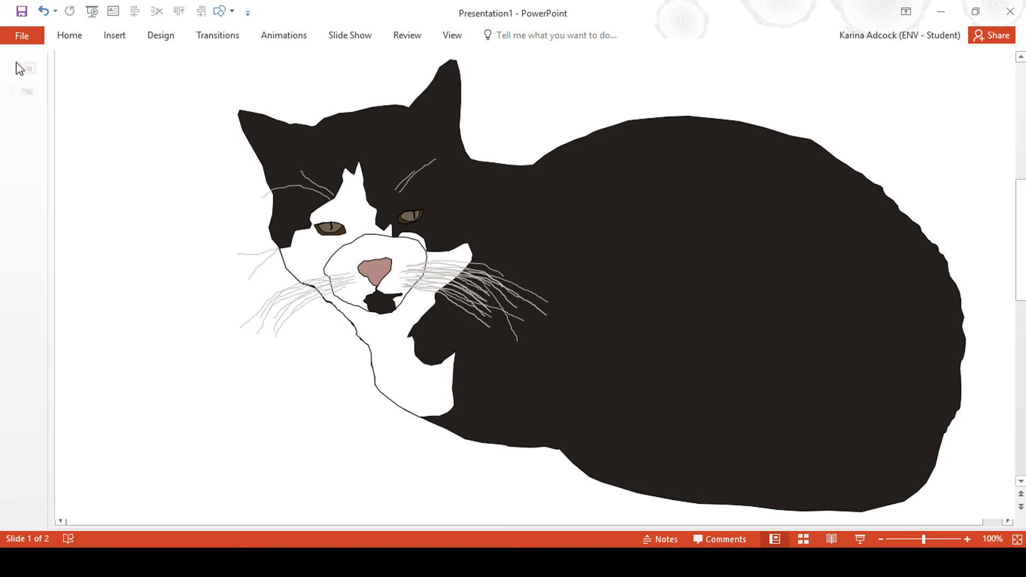
left_click(27, 91)
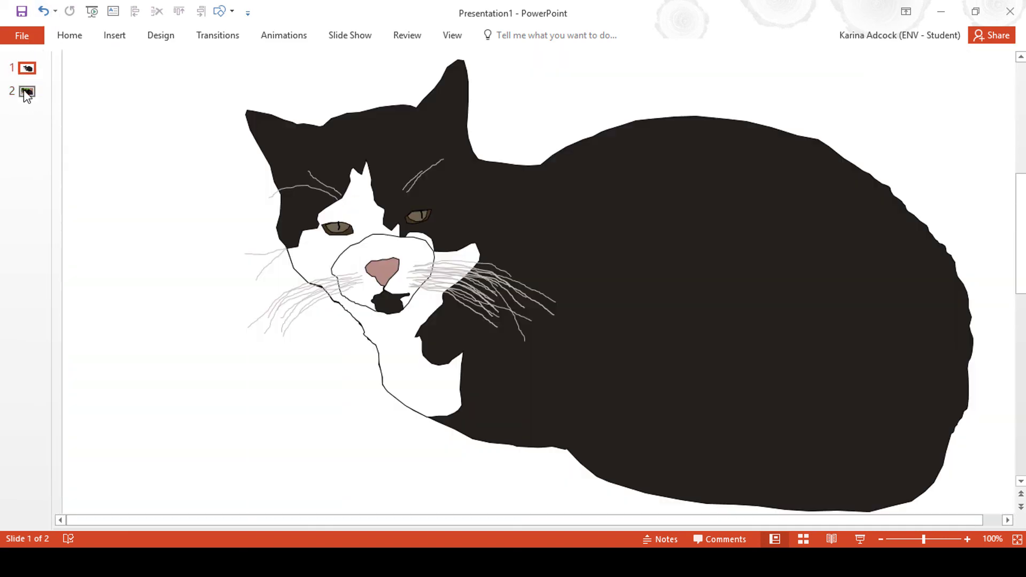
left_click(27, 92)
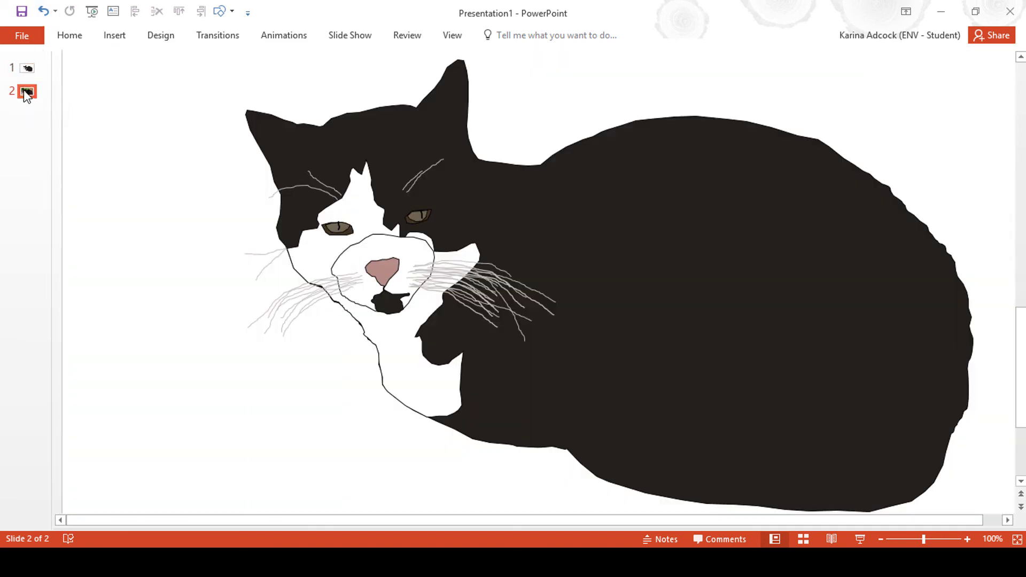
left_click(26, 69)
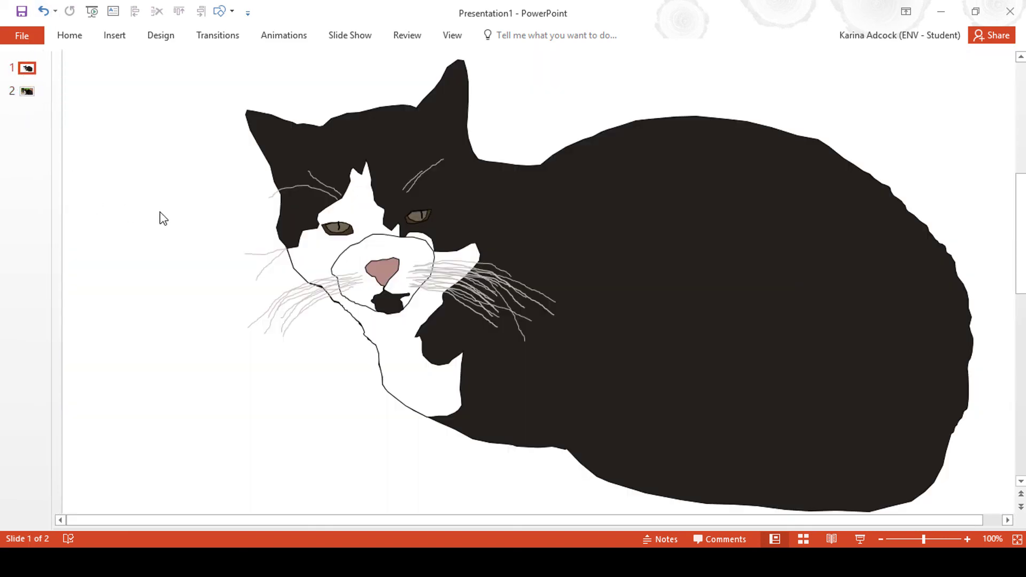
Step: Run the slideshow to view the drawing and the photo, then exit it
key("F5")
key("space")
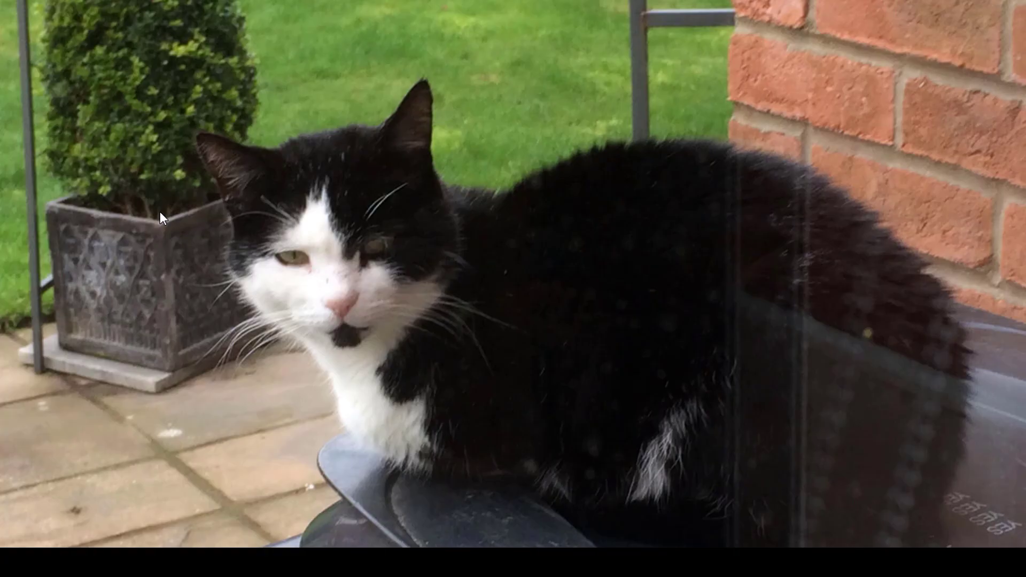
key("space")
key("Left")
key("Escape")
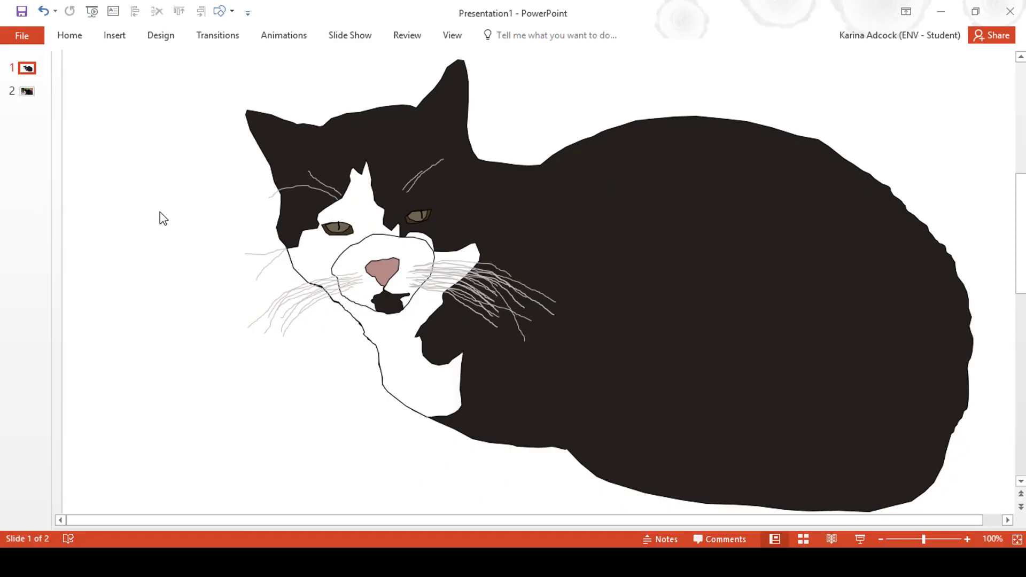